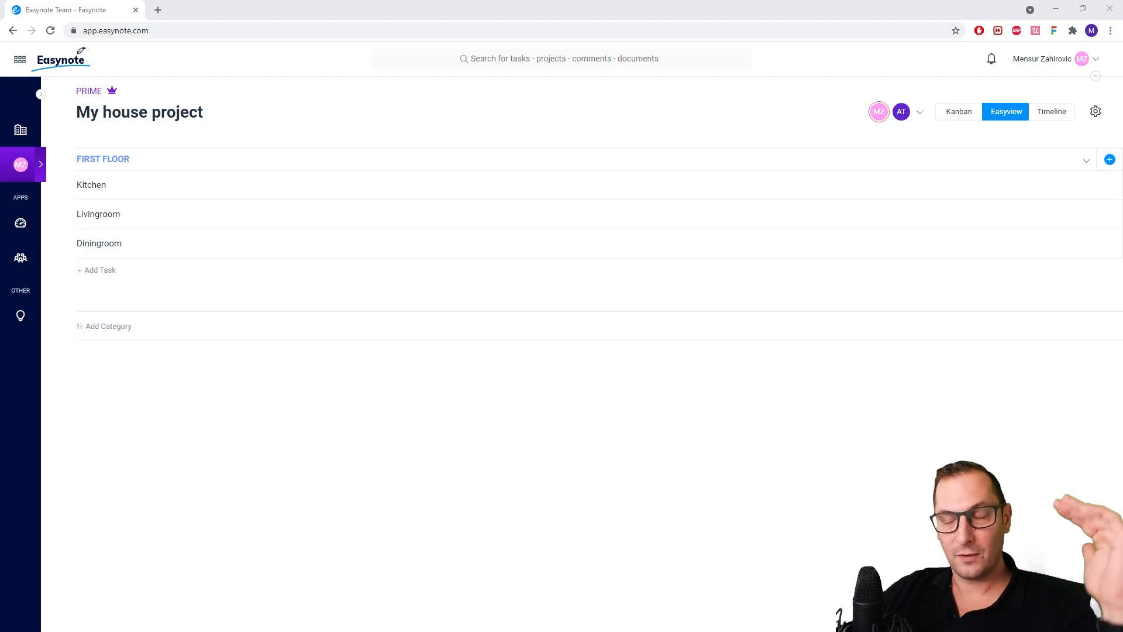
Add a category named SECOND FLOOR below FIRST FLOOR and change its colour to pink
left_click(106, 326)
type("SECOND FLOOR")
key("Return")
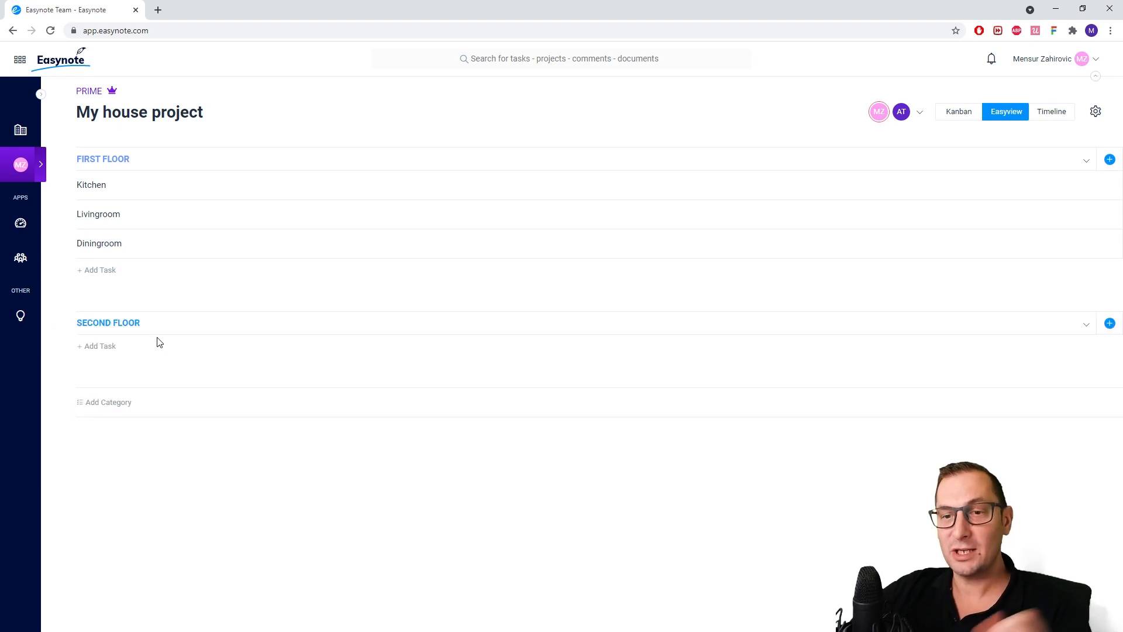
left_click(190, 324)
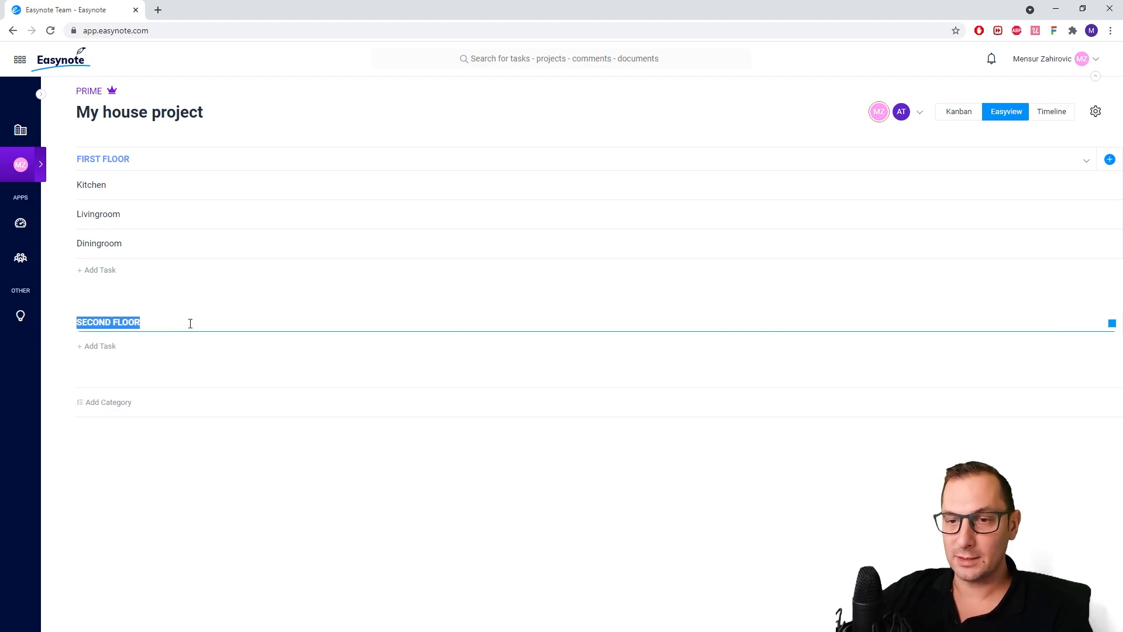
left_click(1113, 323)
left_click(1098, 402)
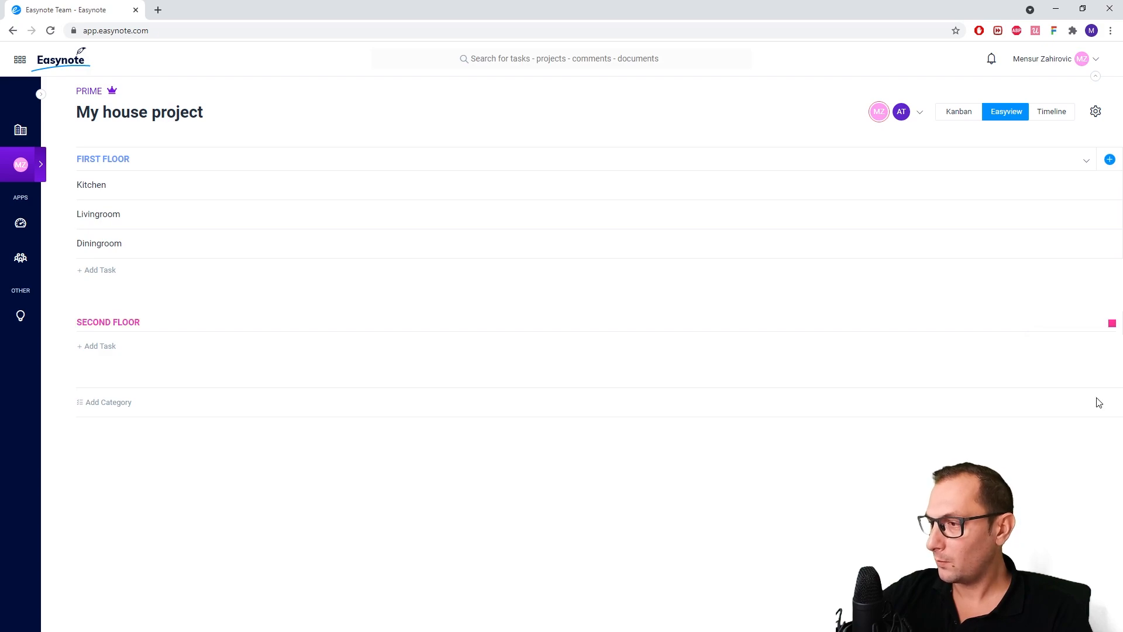
left_click(301, 382)
Add the tasks Room 1 and Room 2 to the SECOND FLOOR category
left_click(99, 347)
type("Room")
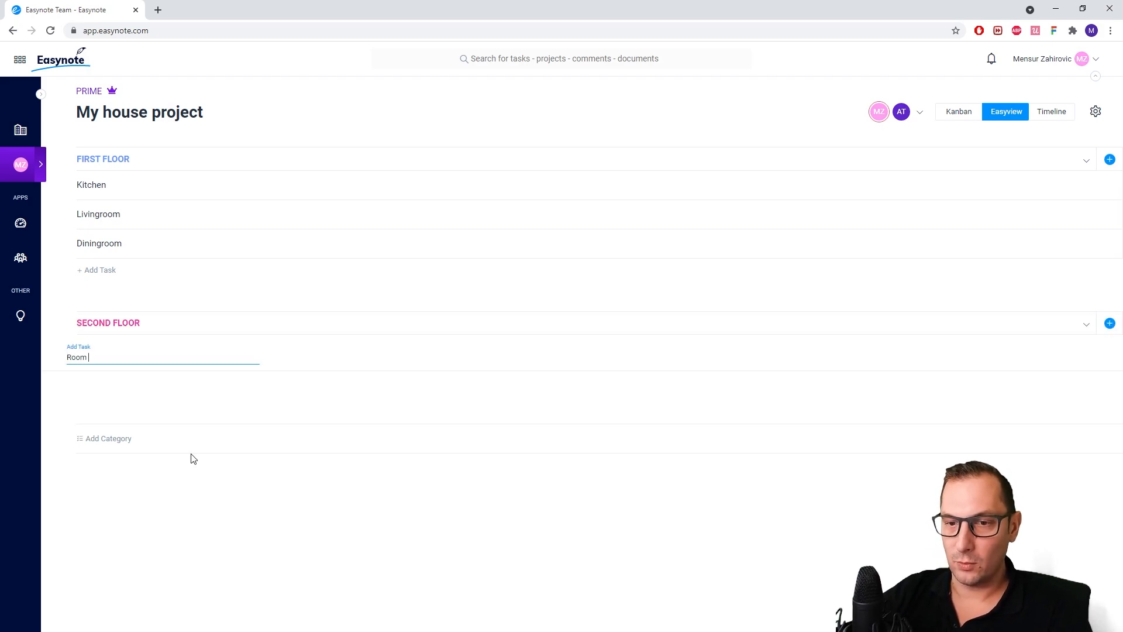
type(" 1")
key("Return")
key("Return")
left_click(204, 468)
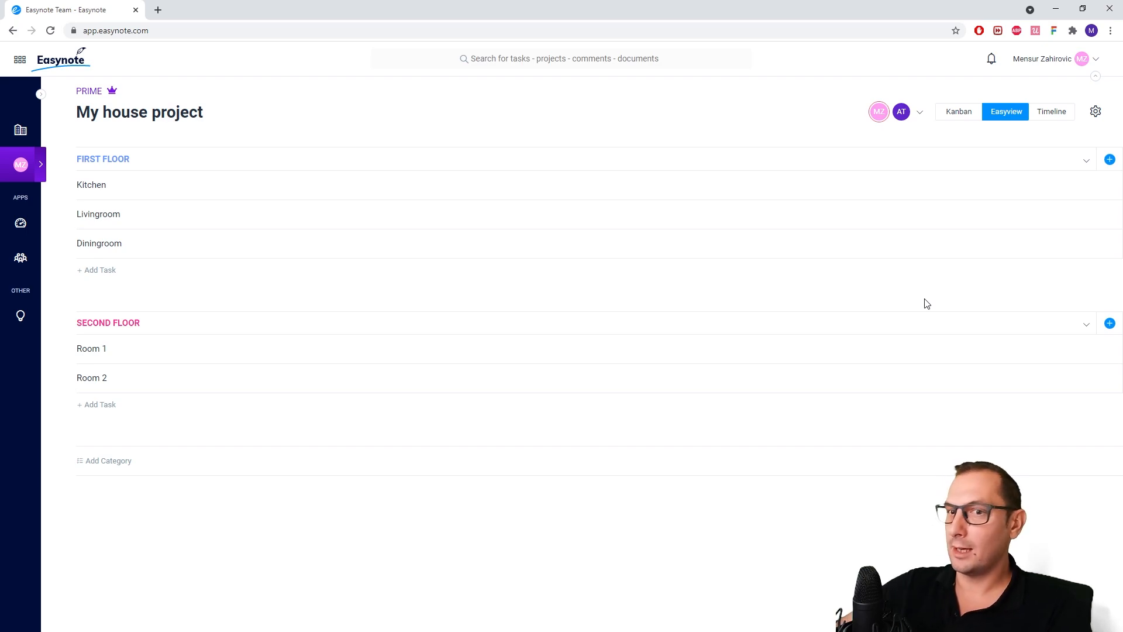
Add a Status widget column to the project and rename it PURCHASE
left_click(1110, 159)
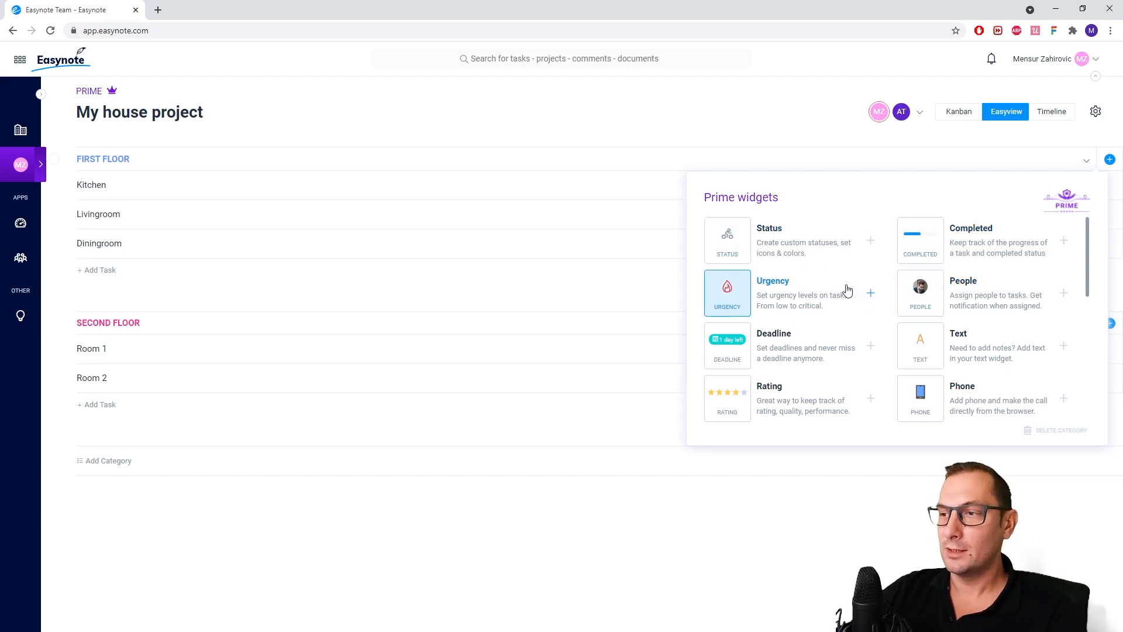
left_click(805, 253)
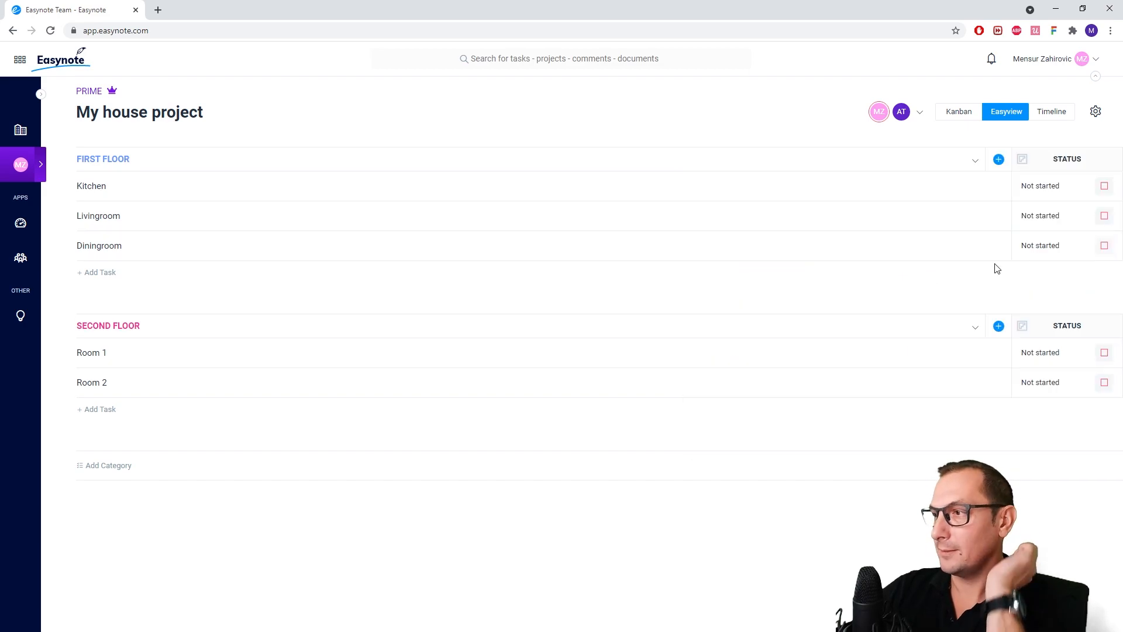
left_click(1062, 199)
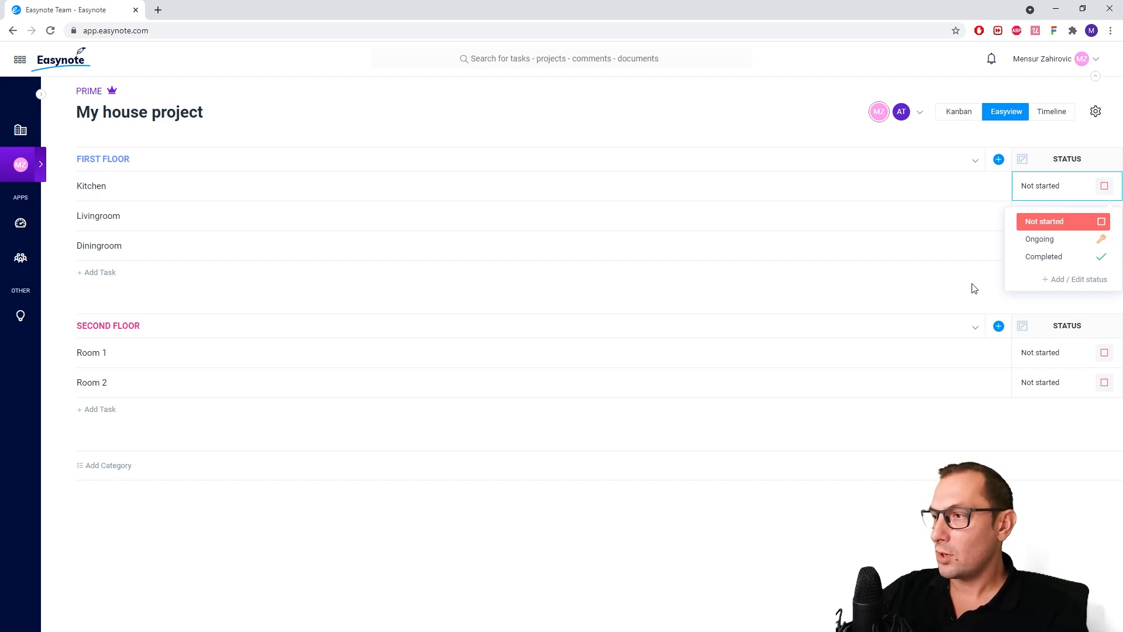
left_click(1053, 177)
left_click(1067, 159)
type("PURCHASE")
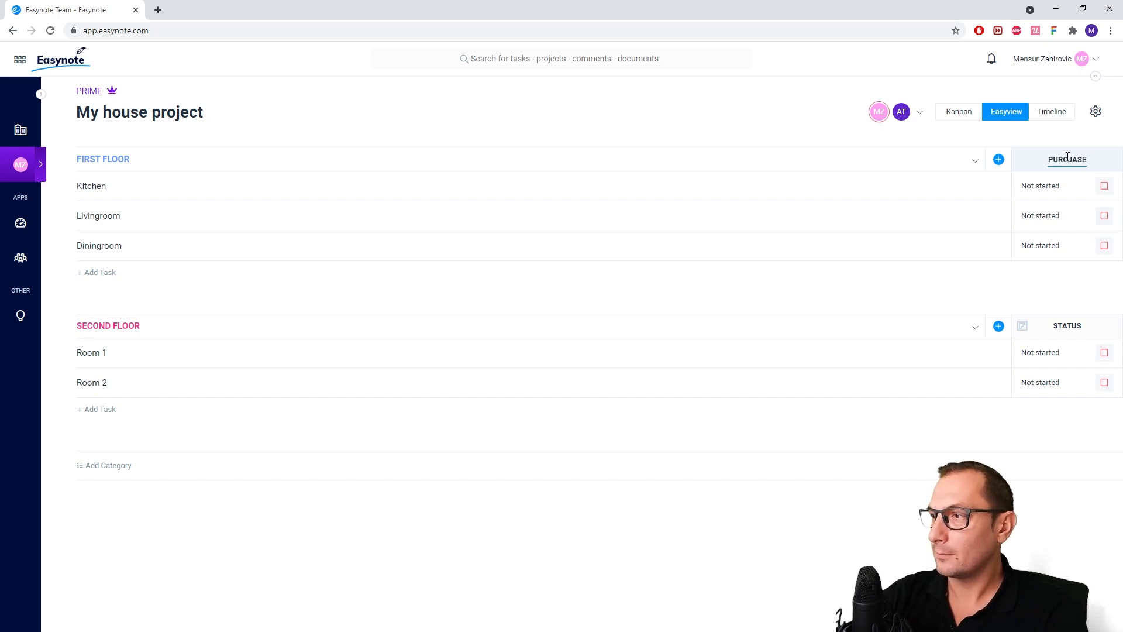
key("BackSpace")
key("BackSpace")
type("SE")
key("Return")
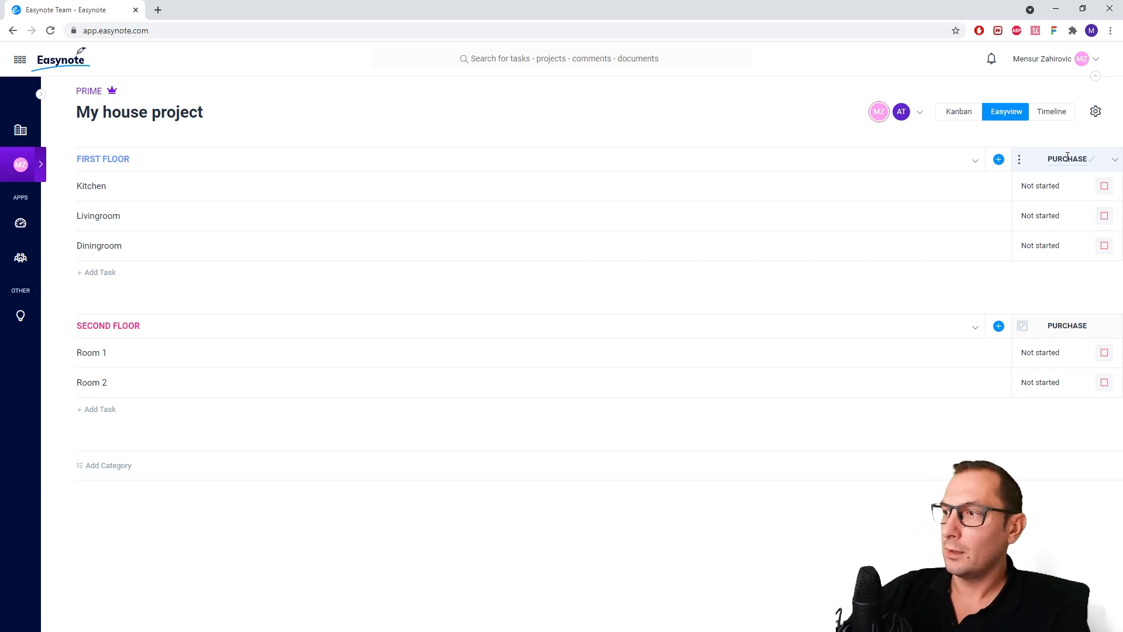
Add a second Status widget column and name it INSTALLATION
left_click(999, 159)
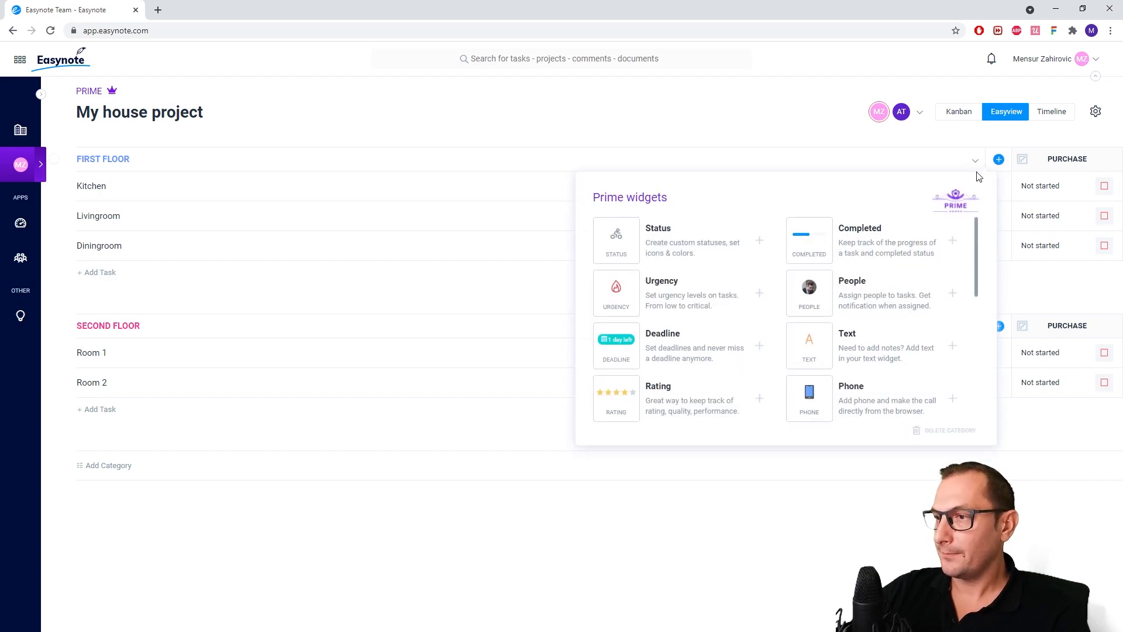
left_click(708, 228)
left_click(1046, 155)
type("INSTALLATION")
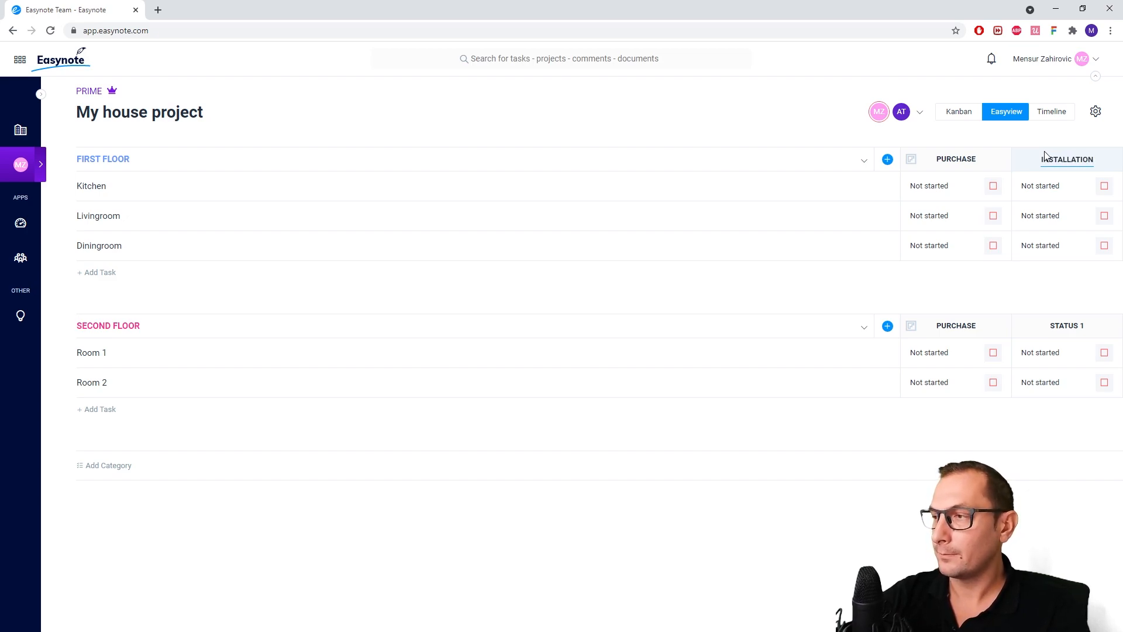
key("Return")
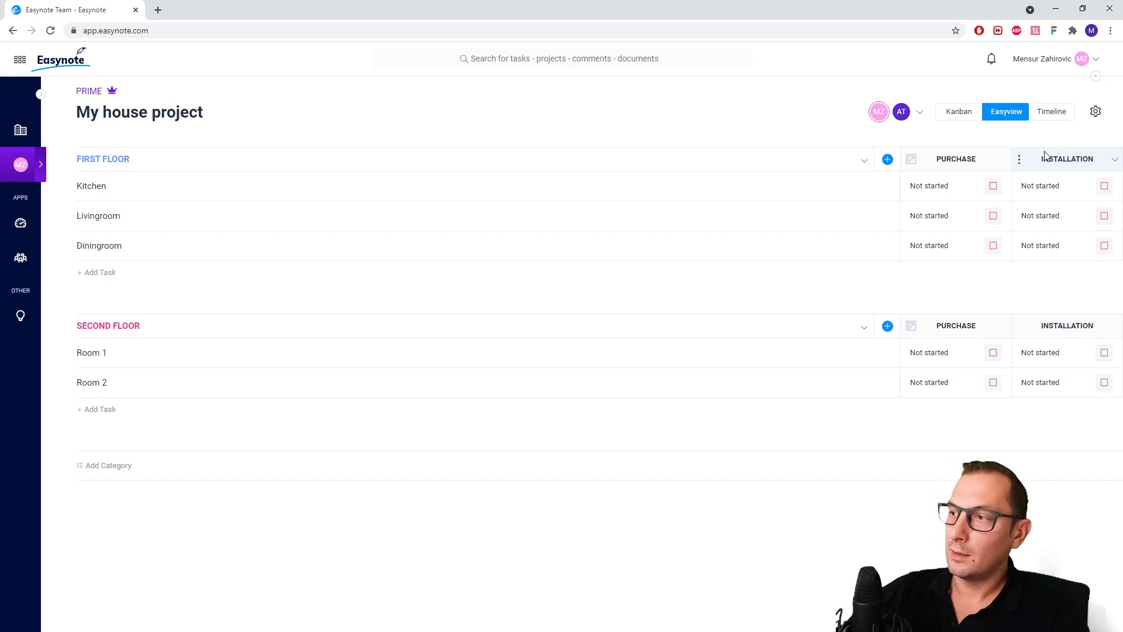
Set the Kitchen task's PURCHASE status to Completed and its INSTALLATION status to Ongoing
left_click(948, 194)
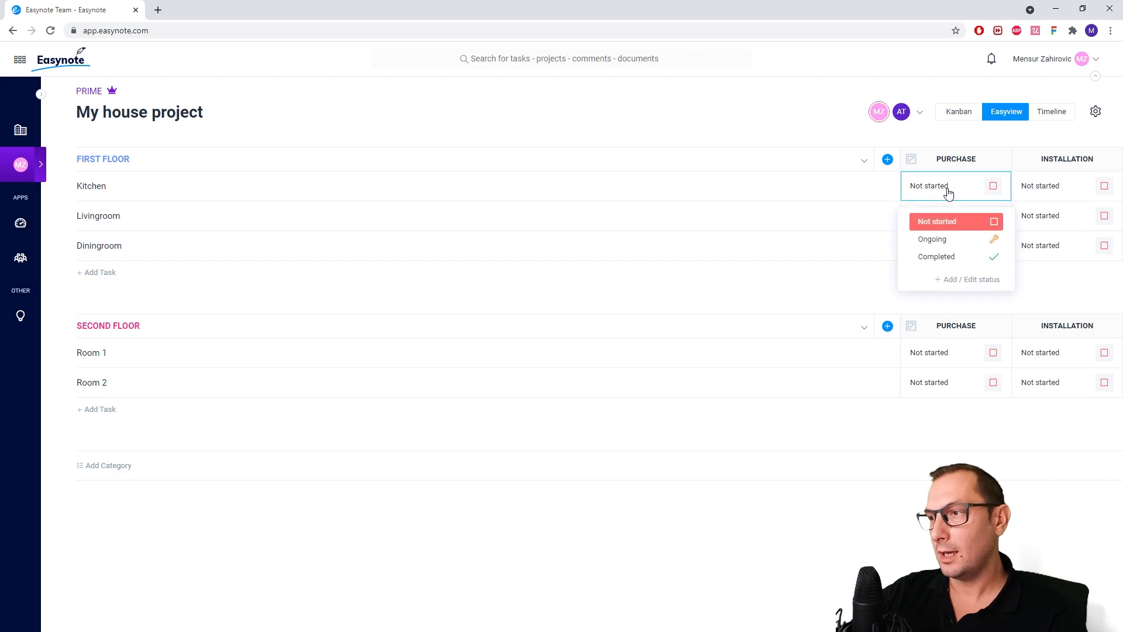
left_click(949, 256)
left_click(1032, 197)
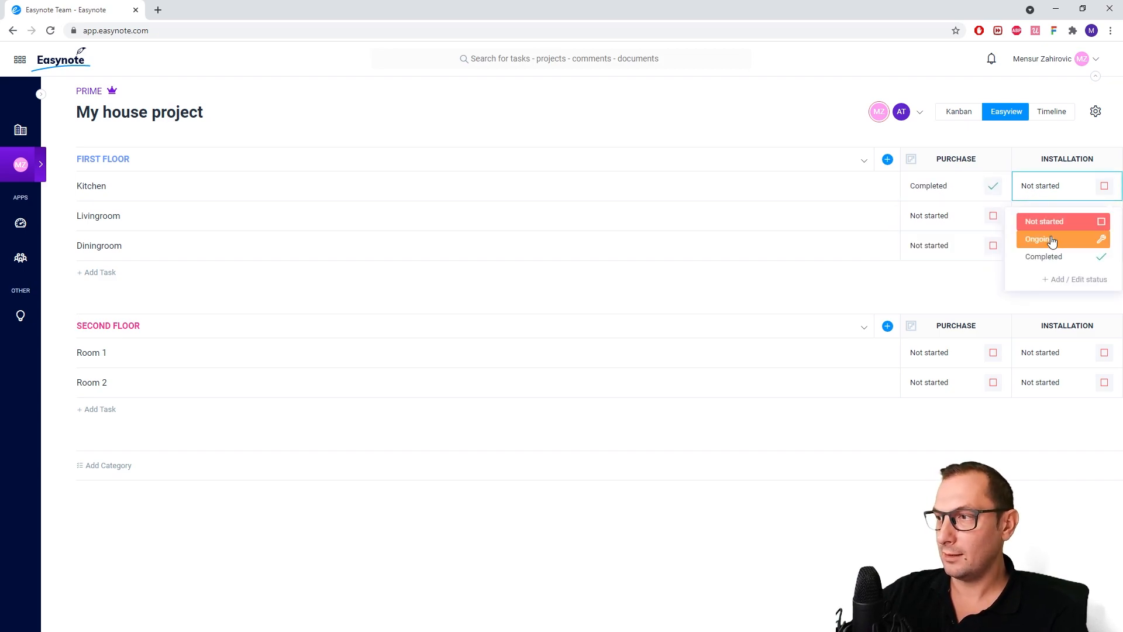
left_click(1053, 241)
Add a custom status named "Need to be done" to the PURCHASE column's status options
left_click(938, 191)
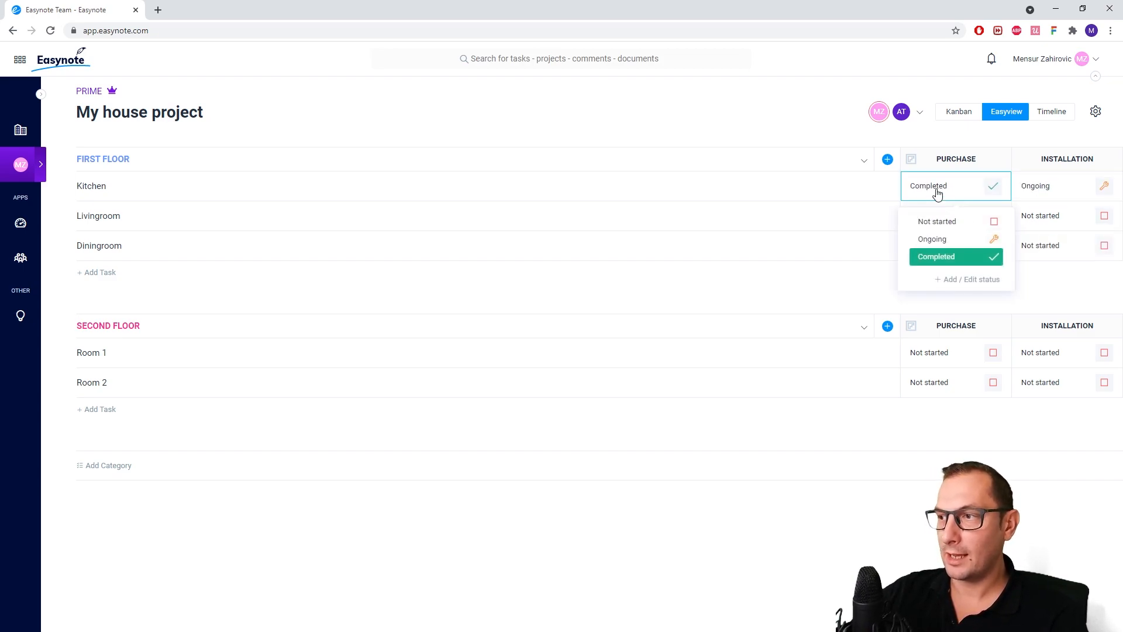
left_click(979, 280)
left_click(909, 287)
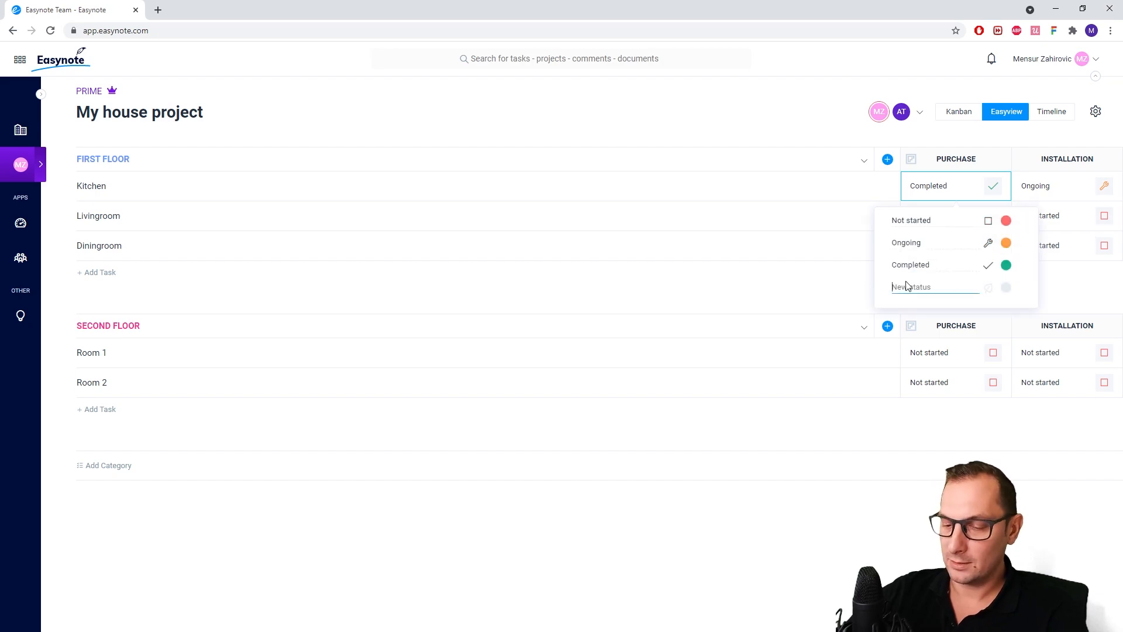
type("Need to be")
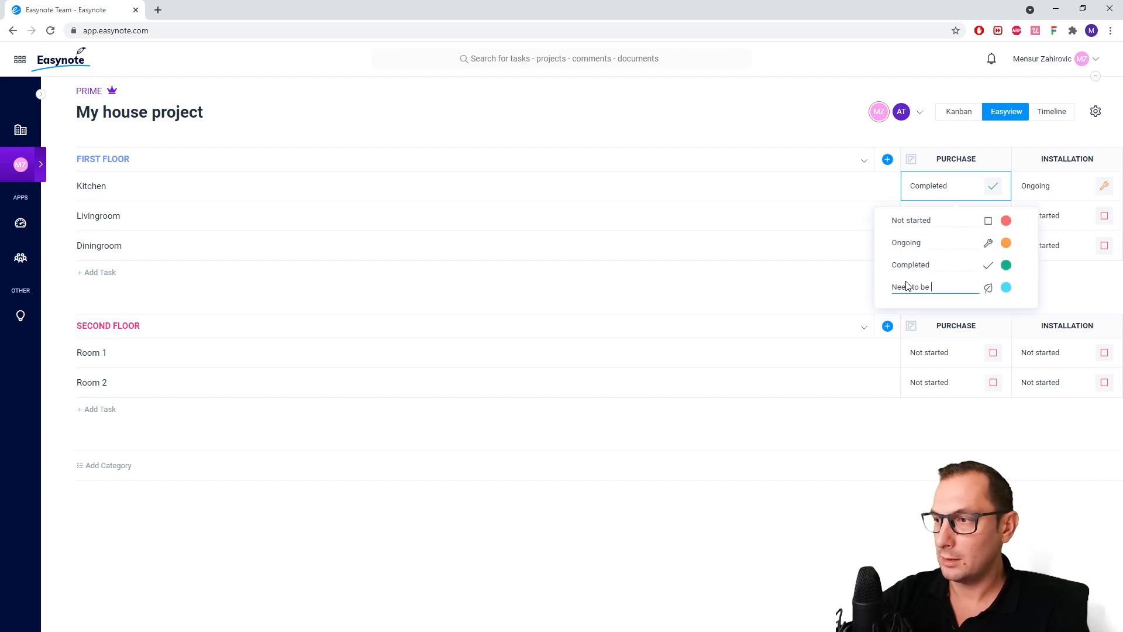
key("Return")
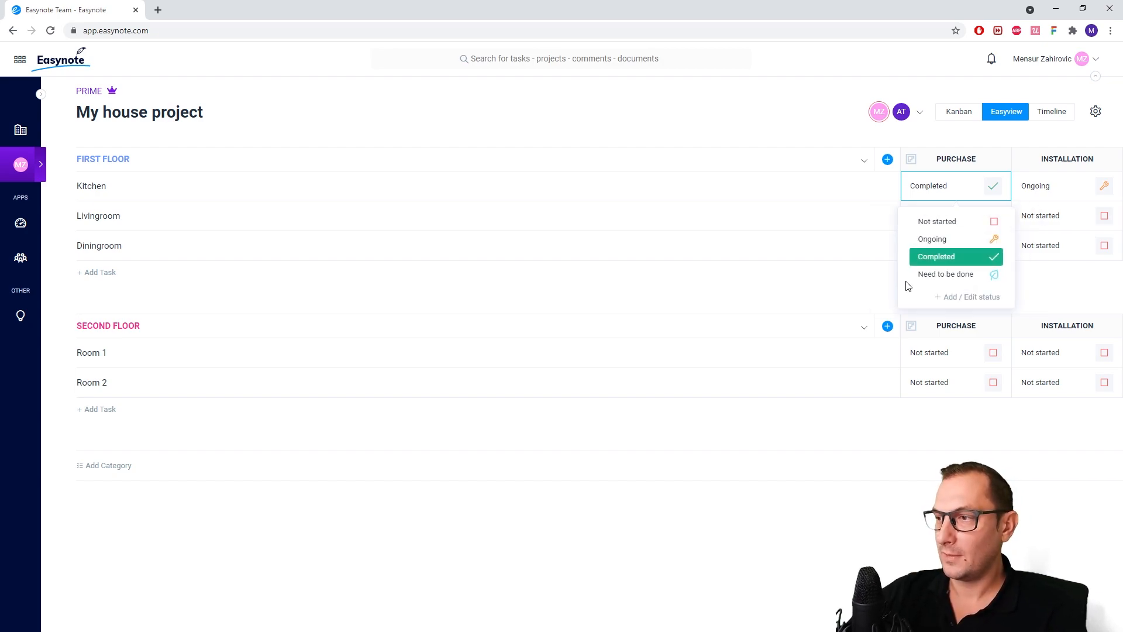
left_click(831, 287)
Add a Completed widget column, set Kitchen's value to 40%, and rename the column PROGRESS
left_click(887, 160)
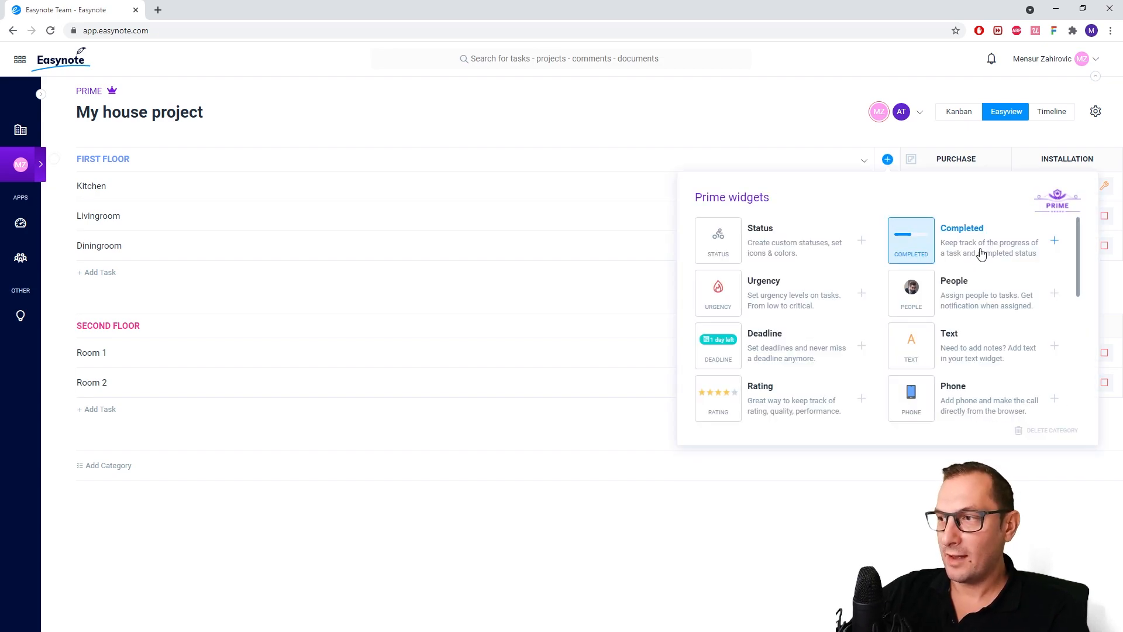
left_click(913, 260)
left_click(1048, 202)
left_click_drag(1018, 236, 1052, 237)
double_click(1065, 157)
type("PROGRESS")
key("Return")
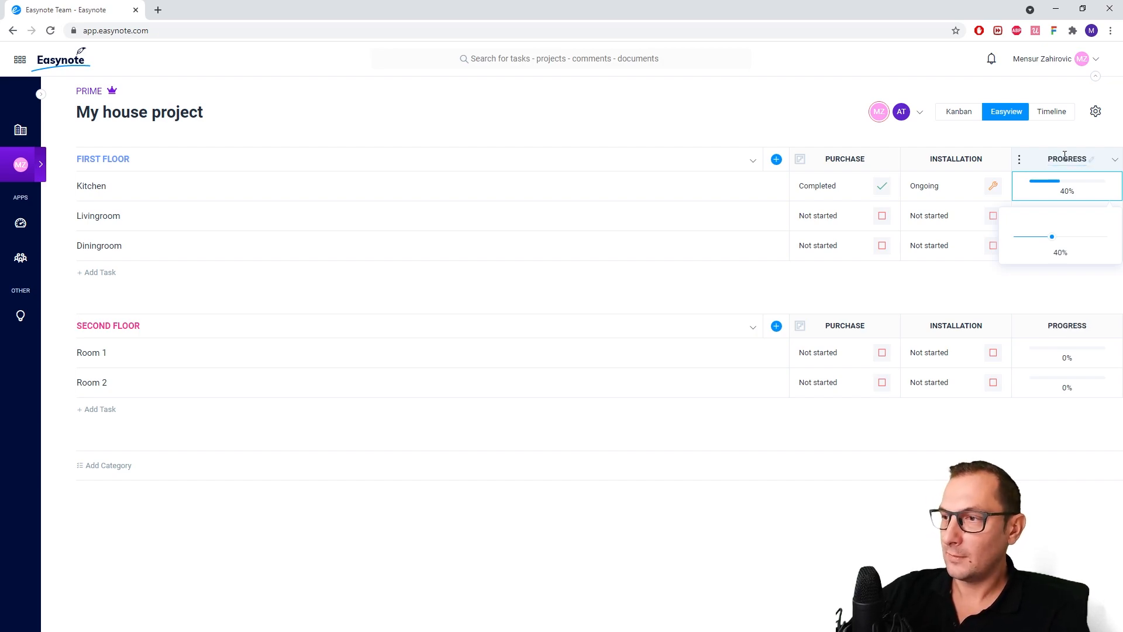
Add an Urgency widget column and set the Kitchen task's urgency to Critical
left_click(777, 159)
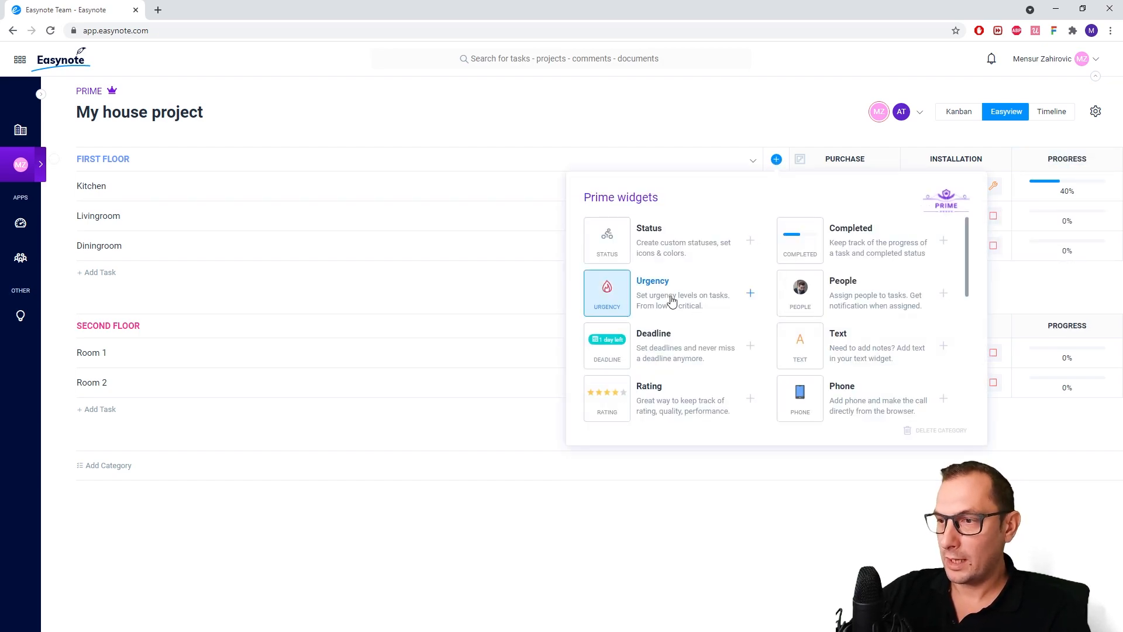
left_click(1061, 188)
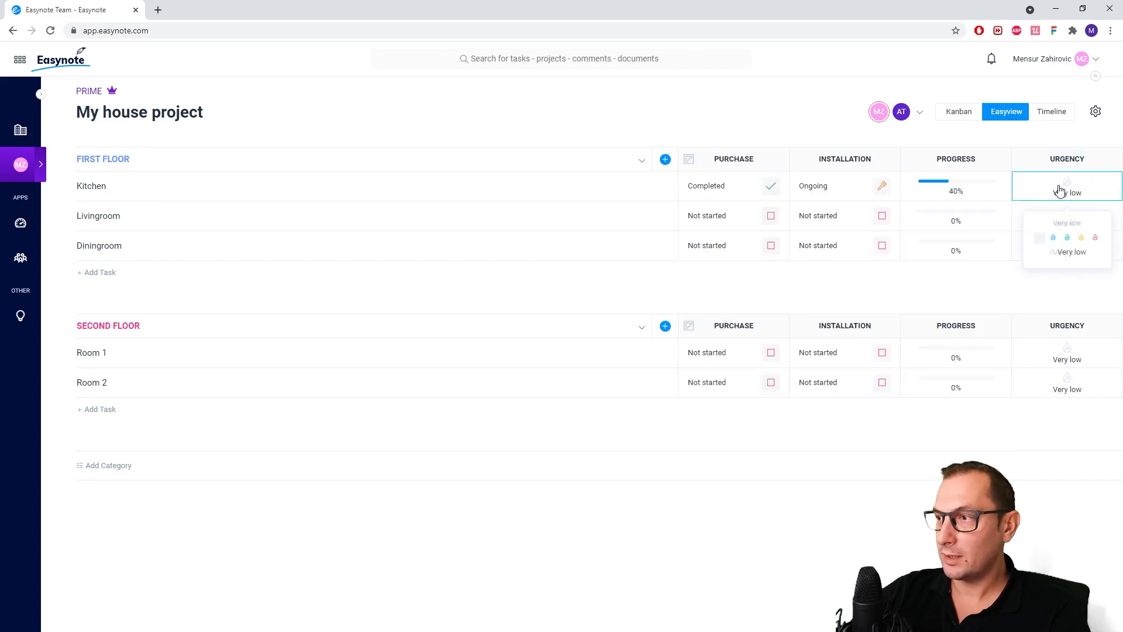
left_click(1095, 234)
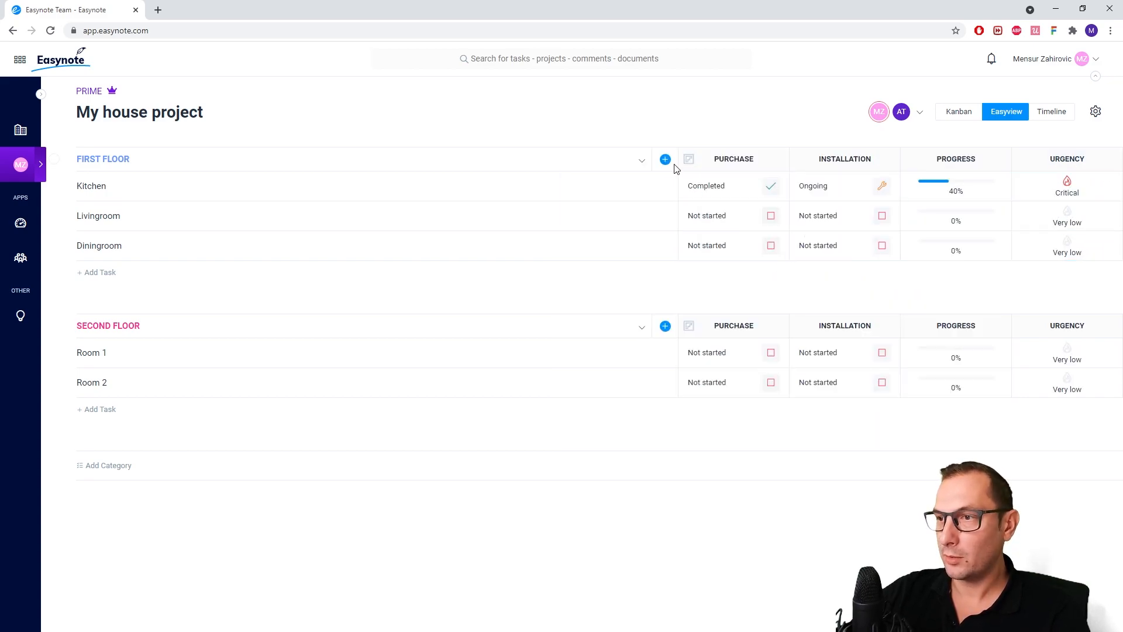
Add a People widget column and name it RESPONSIBLE
left_click(665, 160)
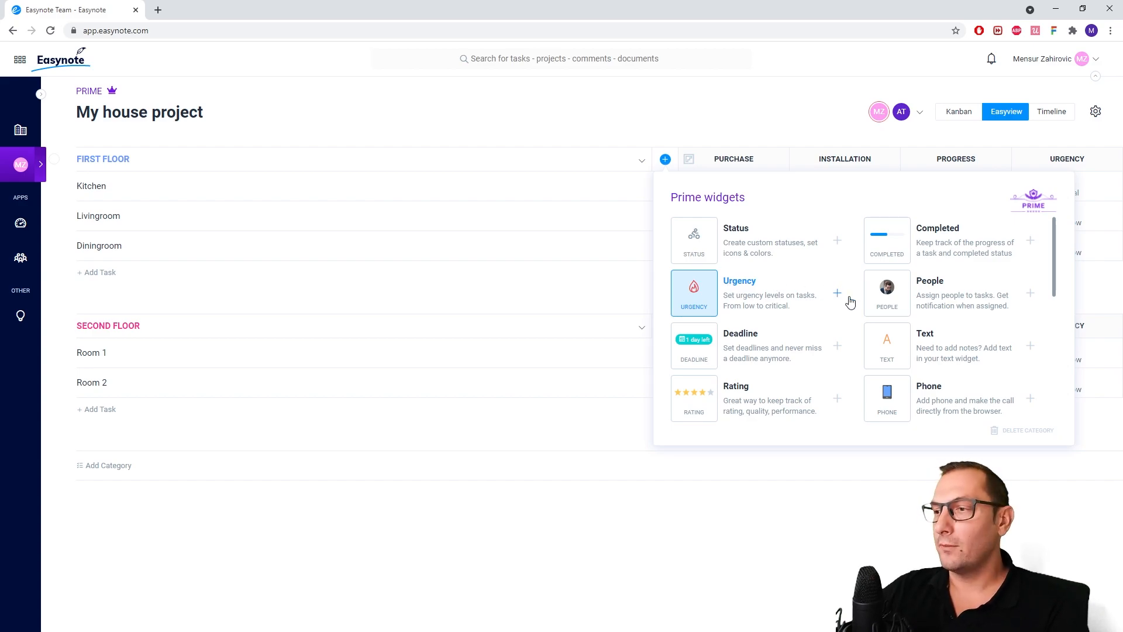
left_click(792, 126)
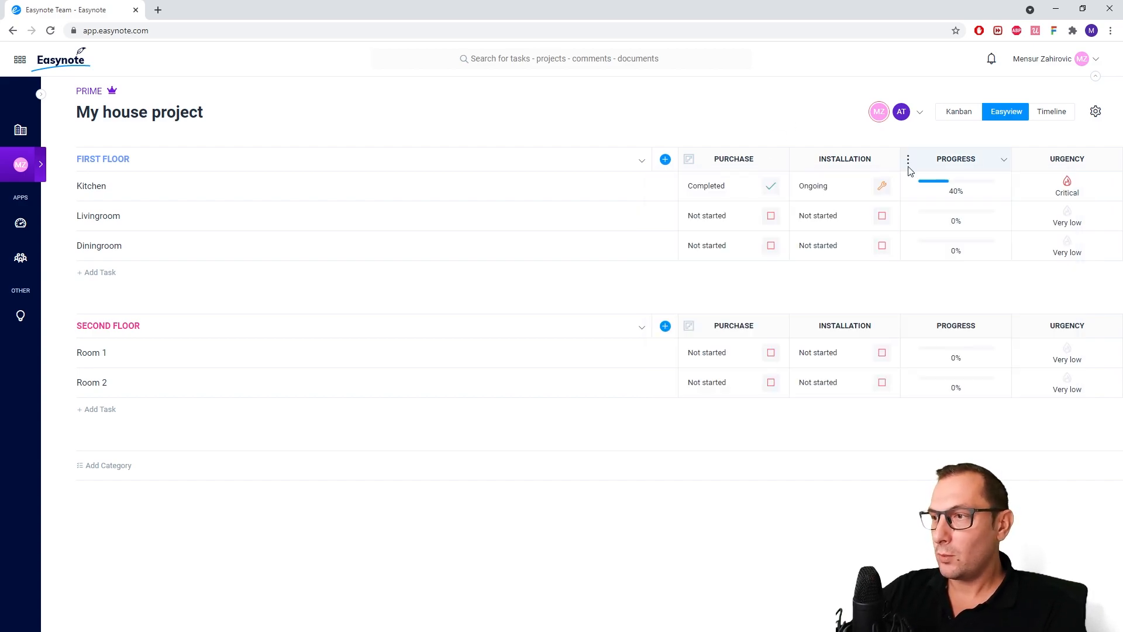
left_click(666, 160)
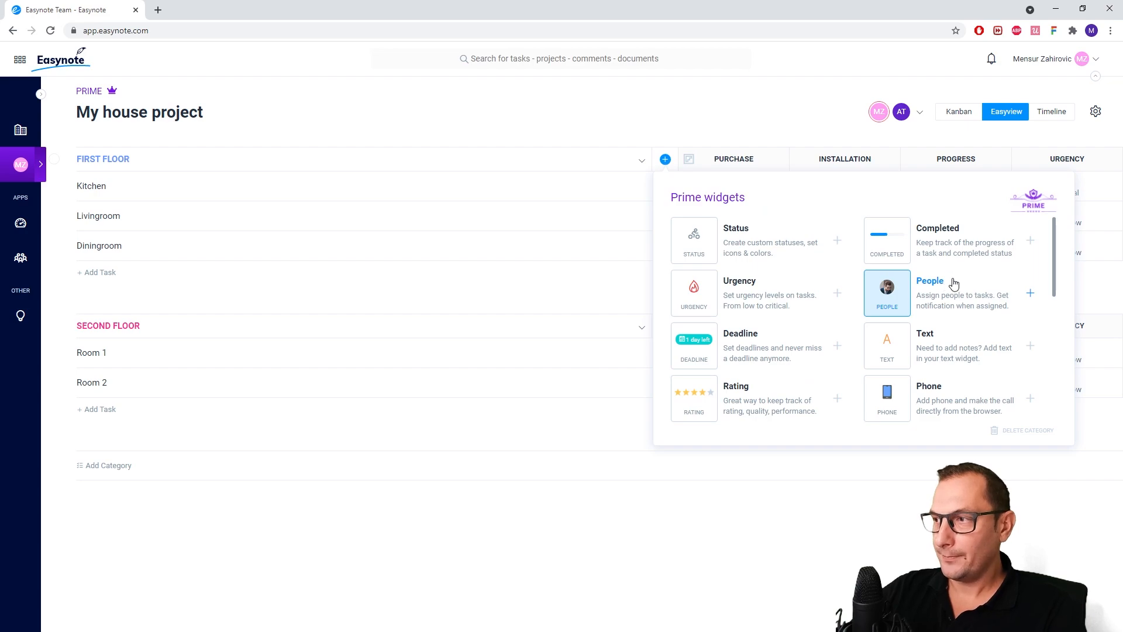
left_click(952, 288)
left_click(1058, 161)
type("RESPONSIBLE")
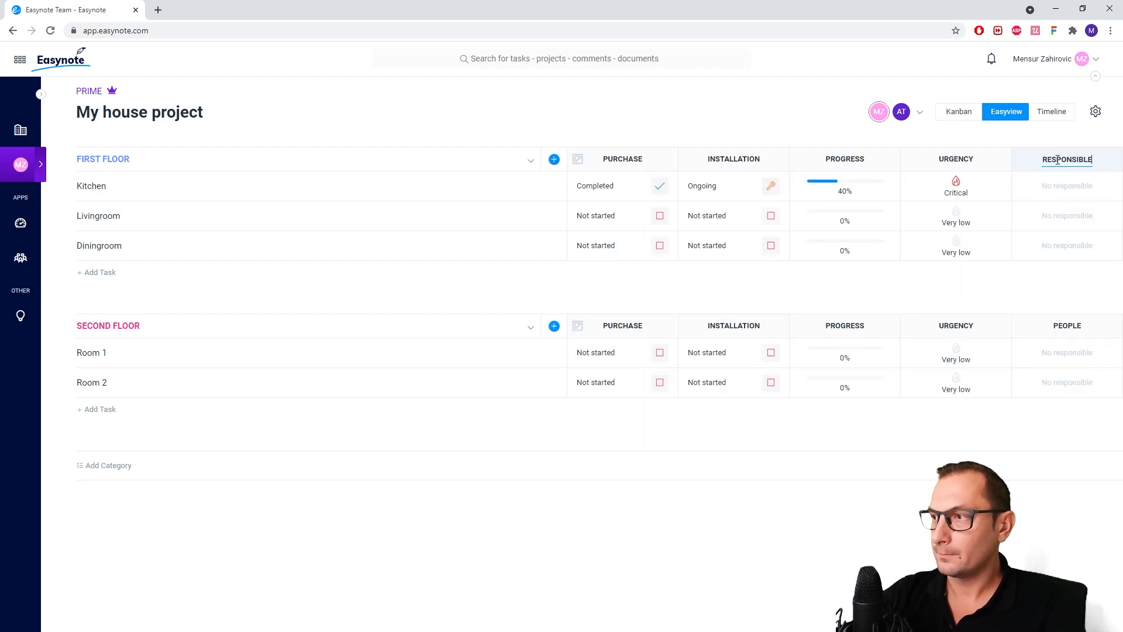
key("Return")
Rename the RESPONSIBLE people column PURCHASE and assign the first listed project member to Kitchen in it
left_click(1057, 161)
type("PURCHASE")
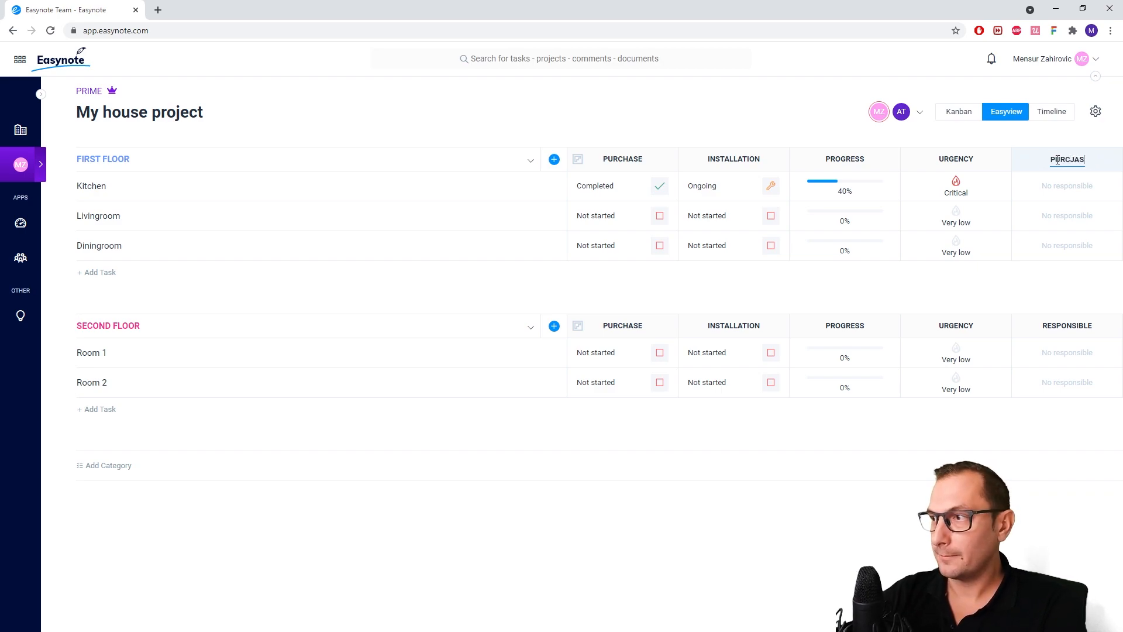
key("BackSpace")
key("BackSpace")
key("BackSpace")
key("BackSpace")
type("HASE")
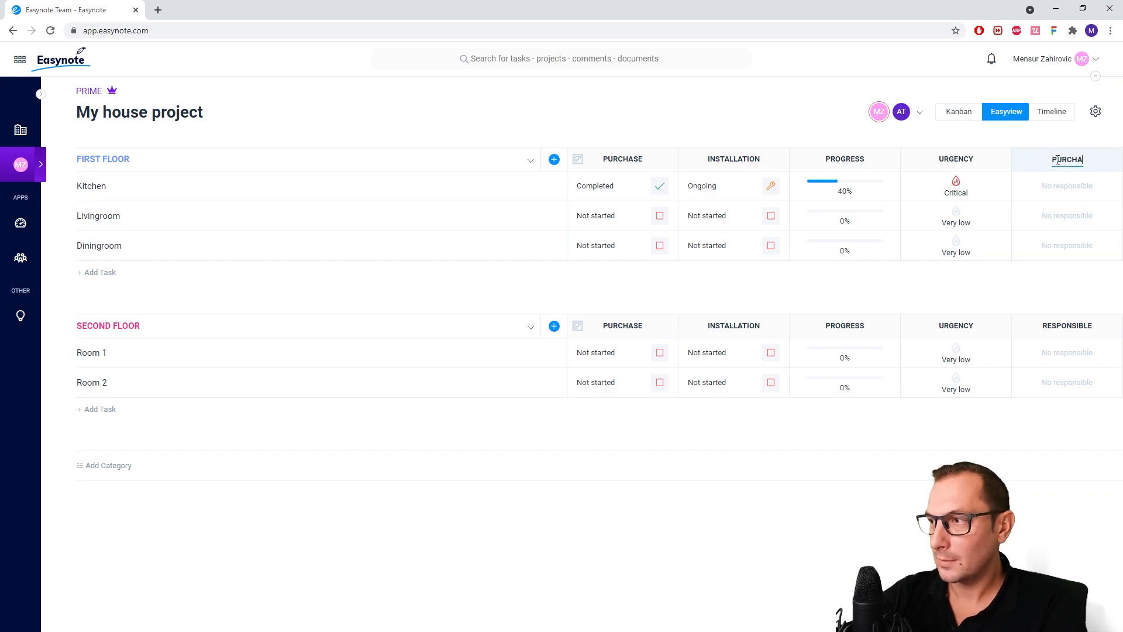
key("Return")
left_click(1070, 189)
left_click(936, 272)
Add a second People widget column and name it INSTALLATION
left_click(554, 159)
left_click(815, 296)
double_click(1068, 161)
type("INSTALLATION")
key("Return")
Assign the second listed project member to the Kitchen task in the INSTALLATION people column
left_click(1083, 190)
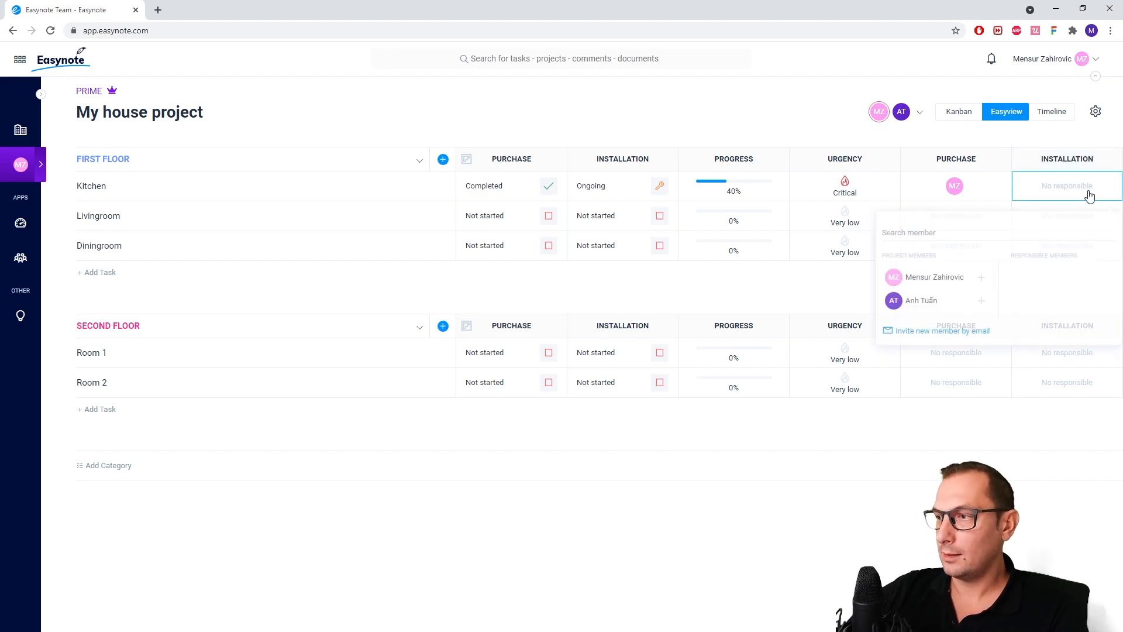
left_click(910, 306)
left_click(708, 292)
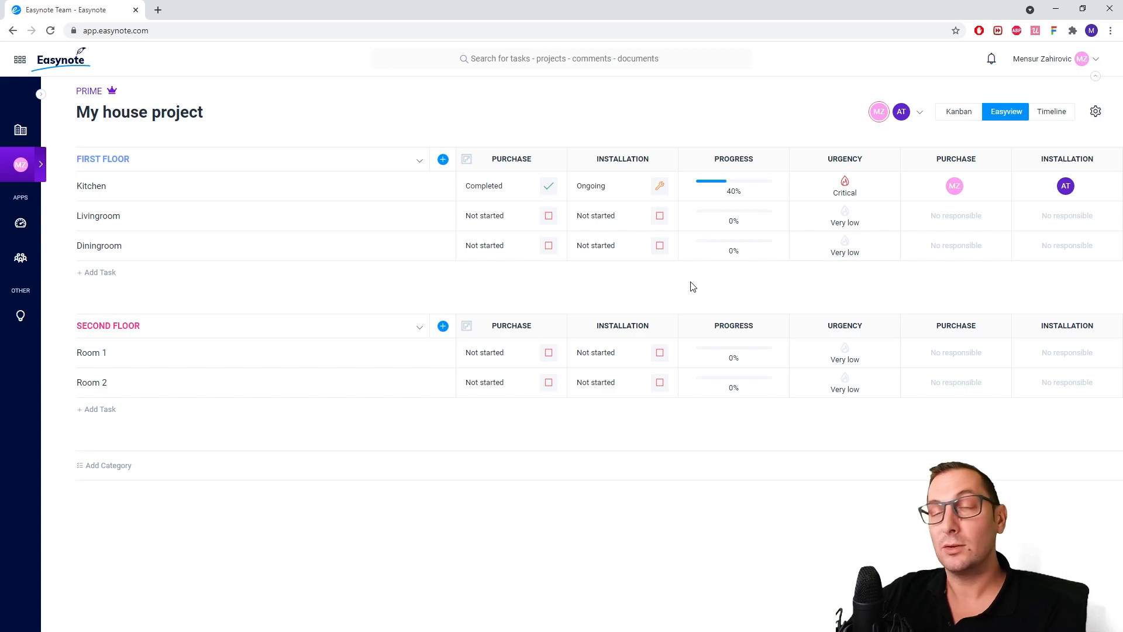
Add a Deadline widget column and set the Kitchen task's deadline to 19 November 2021 at 09:45
left_click(444, 161)
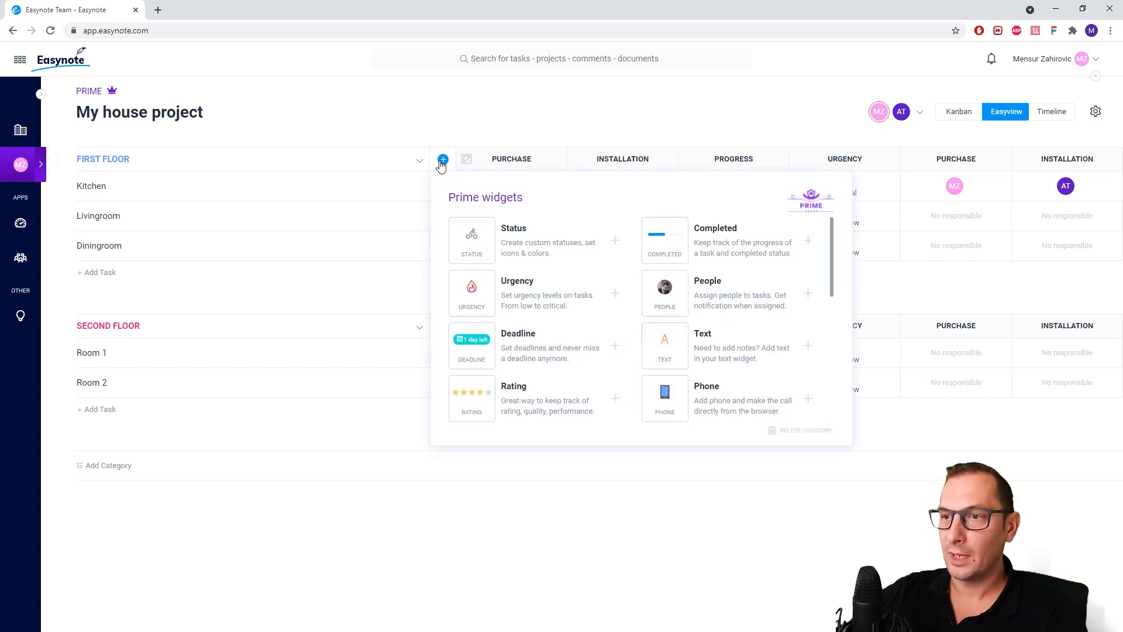
left_click(553, 339)
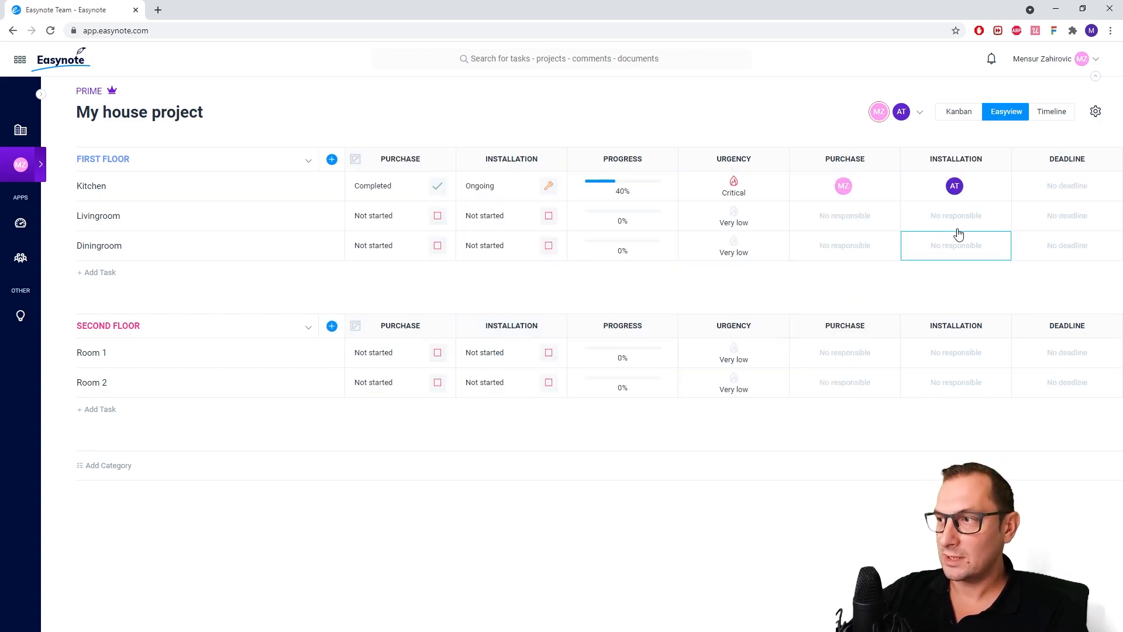
left_click(1068, 190)
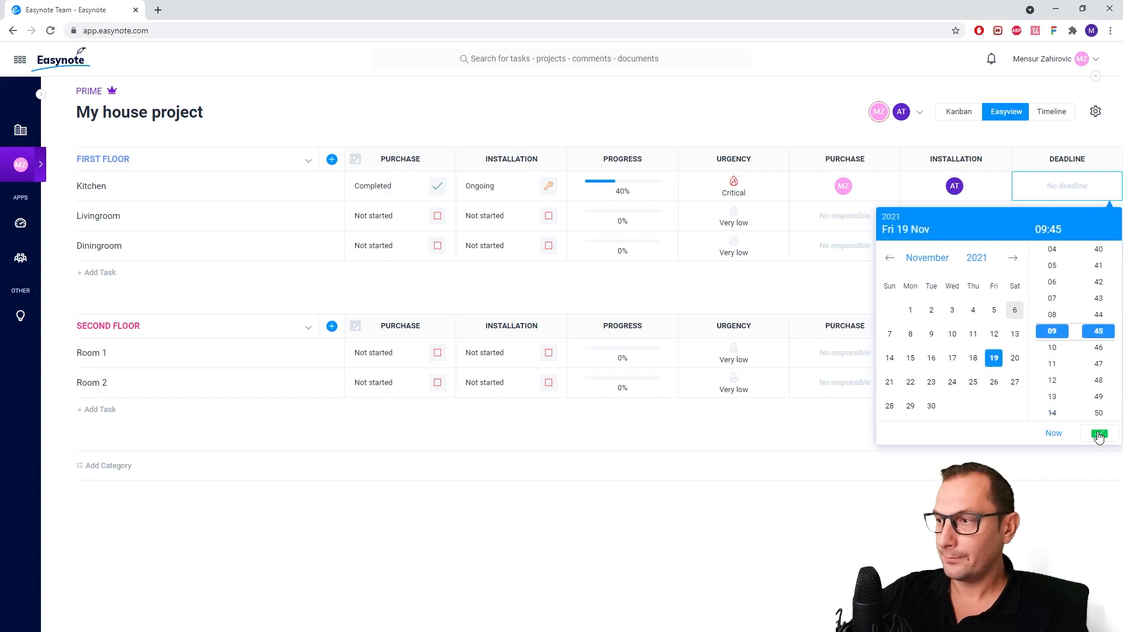
left_click(1100, 433)
Add a Rating widget column, then rate Kitchen five stars and Livingroom one star
left_click(331, 160)
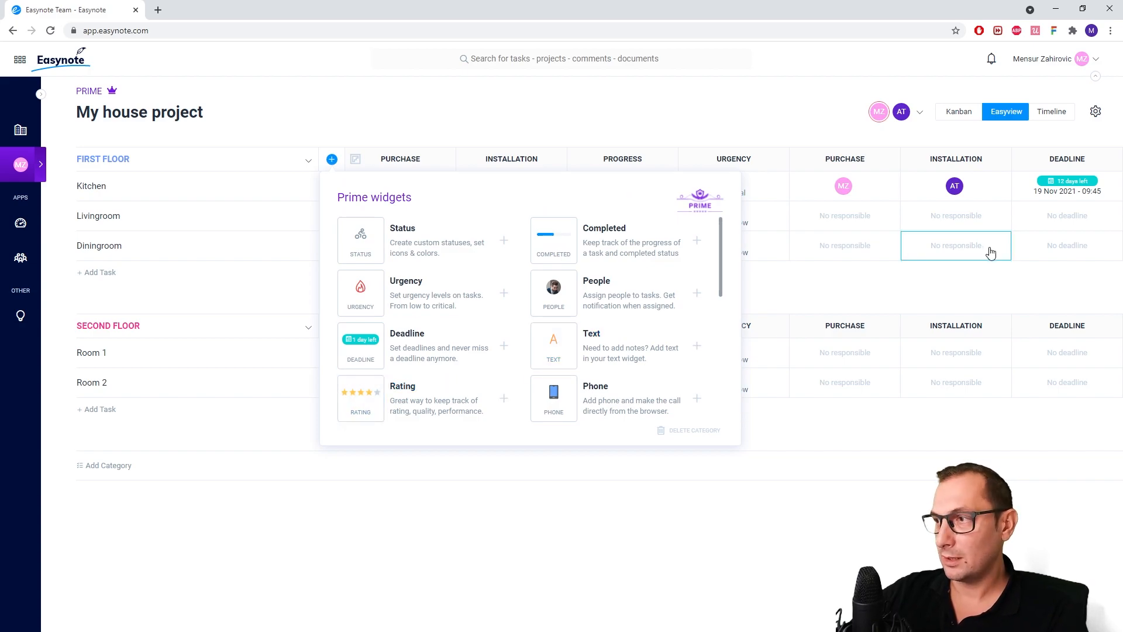
left_click(1096, 188)
left_click(1040, 219)
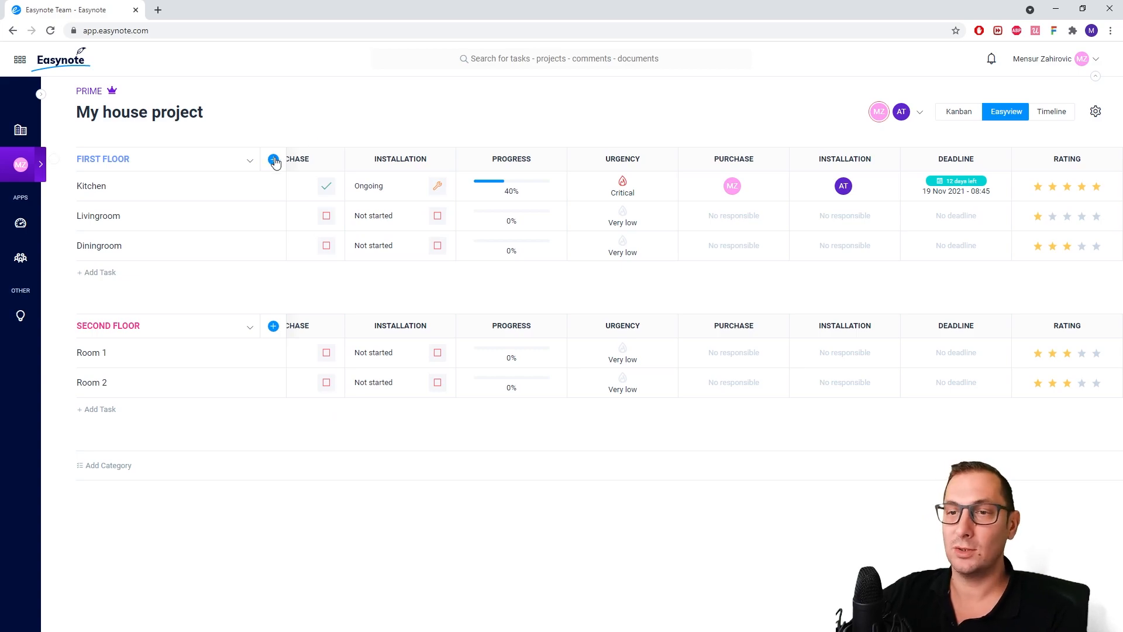
Add a Website widget column and enter google.com as the Kitchen task's website
left_click(273, 159)
scroll(410, 263, "down", 1)
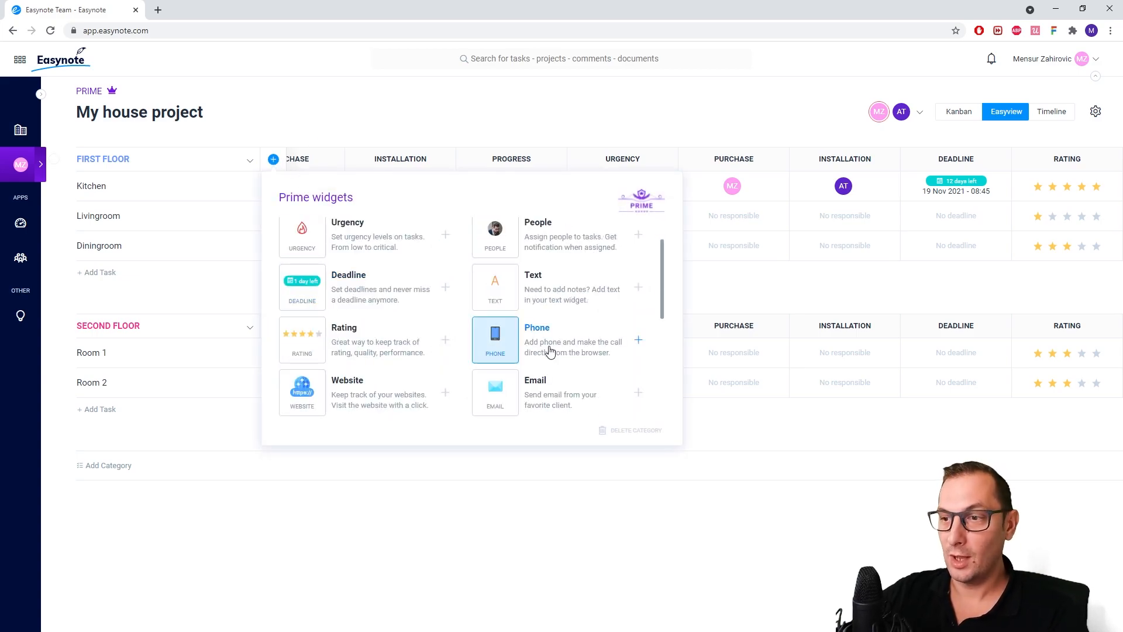
left_click(443, 387)
left_click(1045, 188)
left_click(1042, 247)
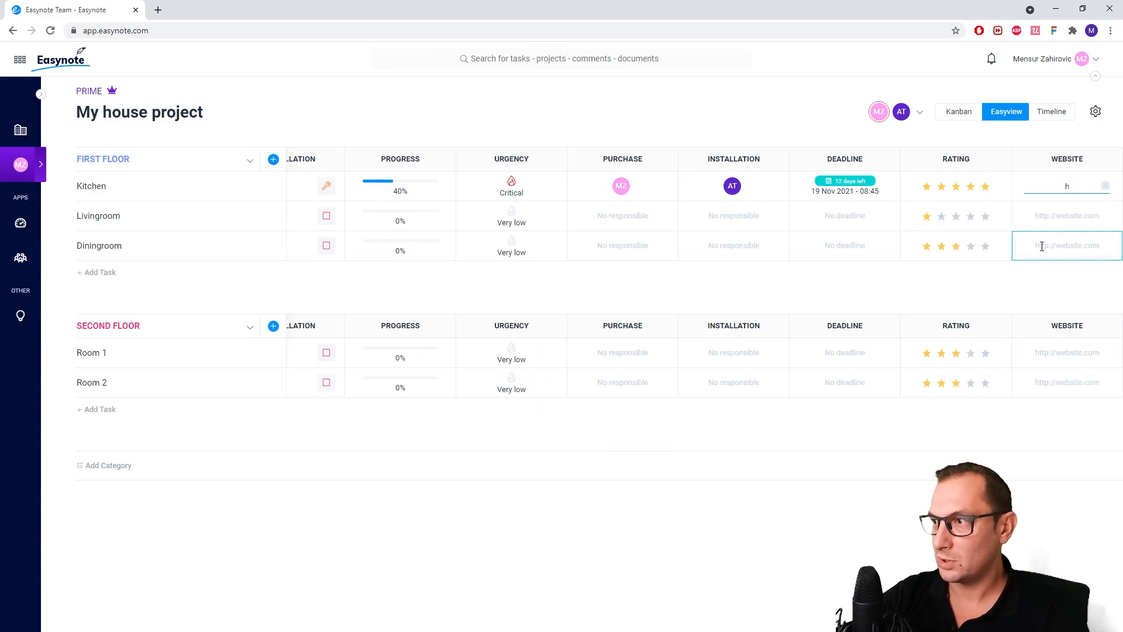
type("google.com")
key("Return")
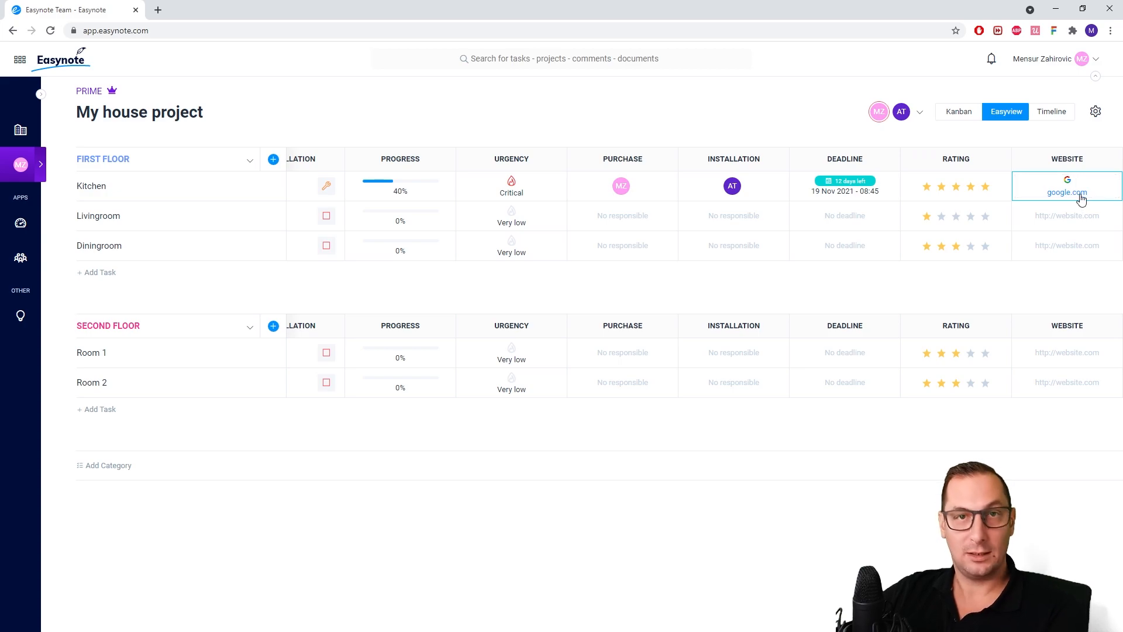
Add an Address widget column and name it SUPPLIER
left_click(274, 160)
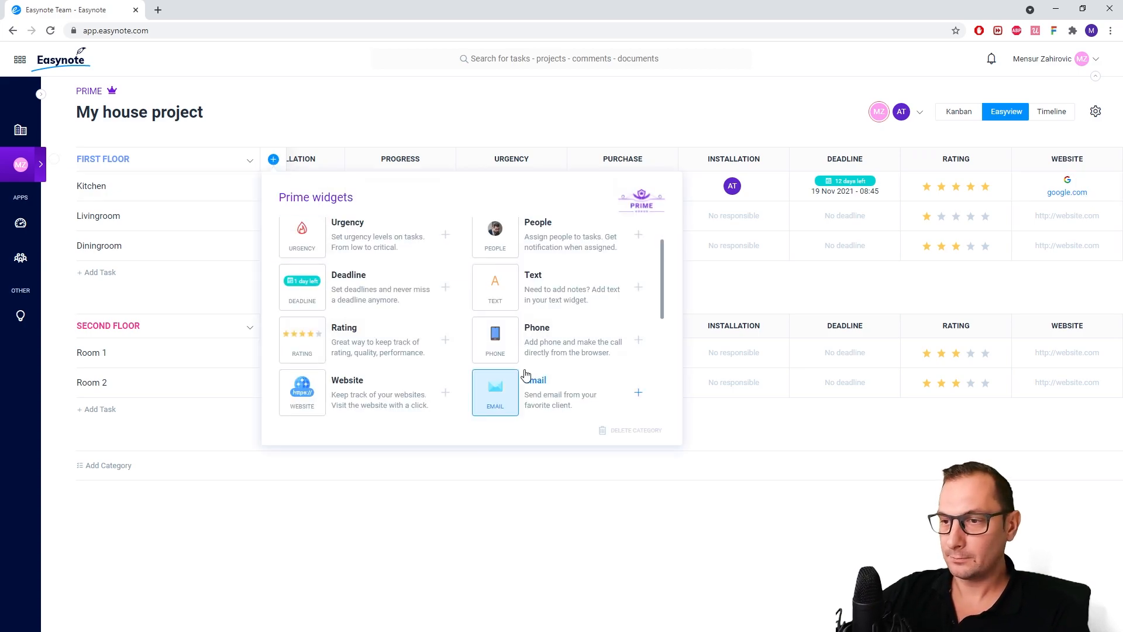
scroll(546, 399, "down", 1)
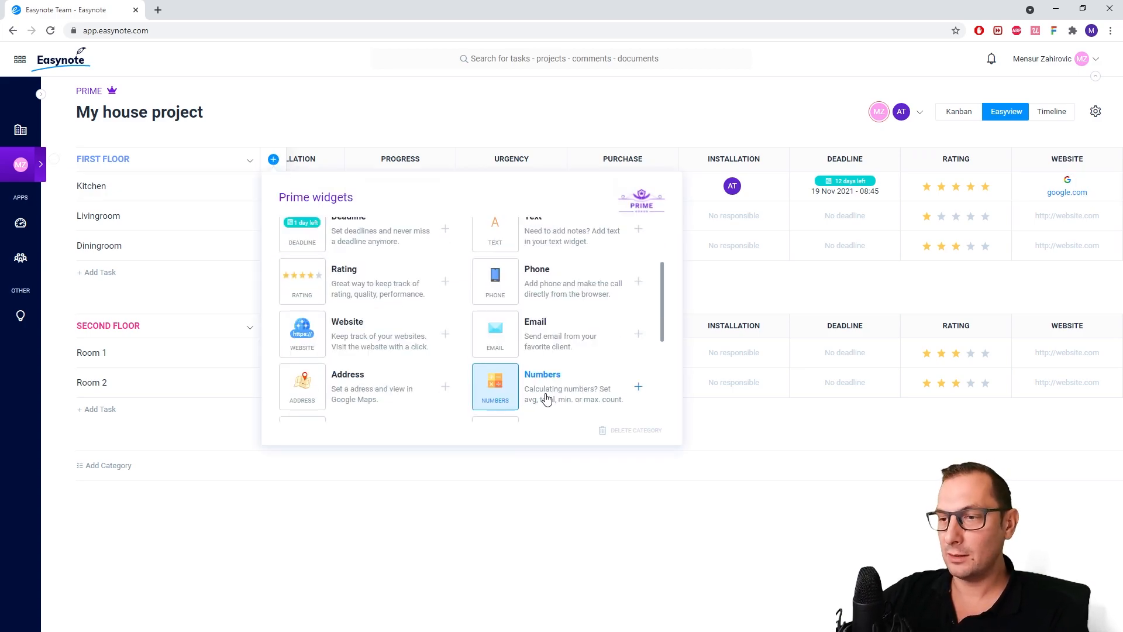
left_click(346, 384)
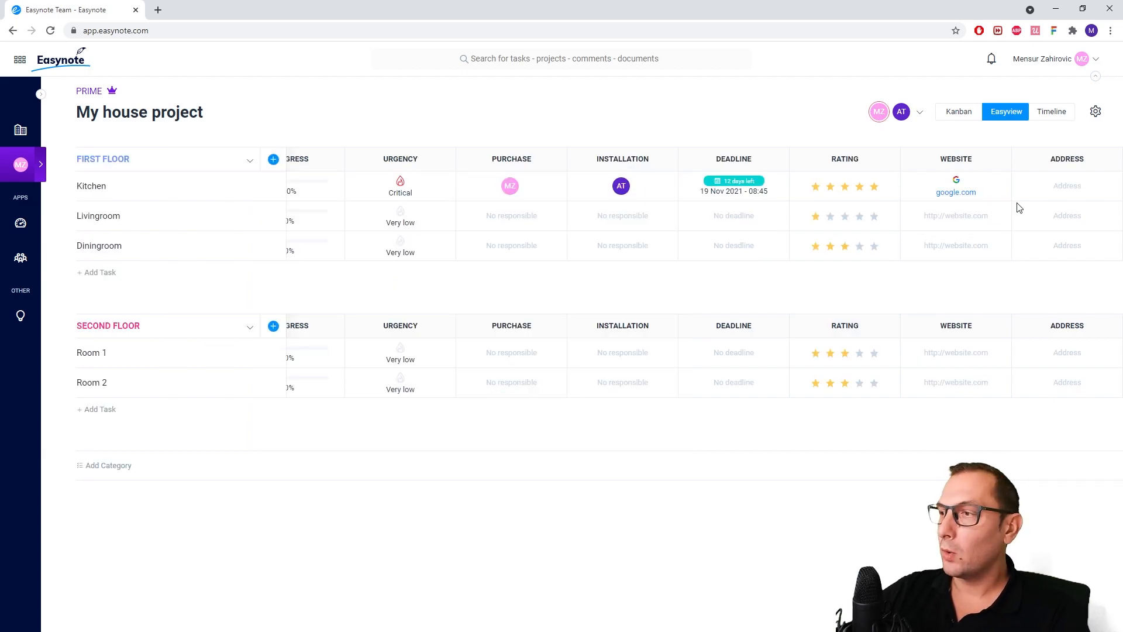
left_click(1068, 159)
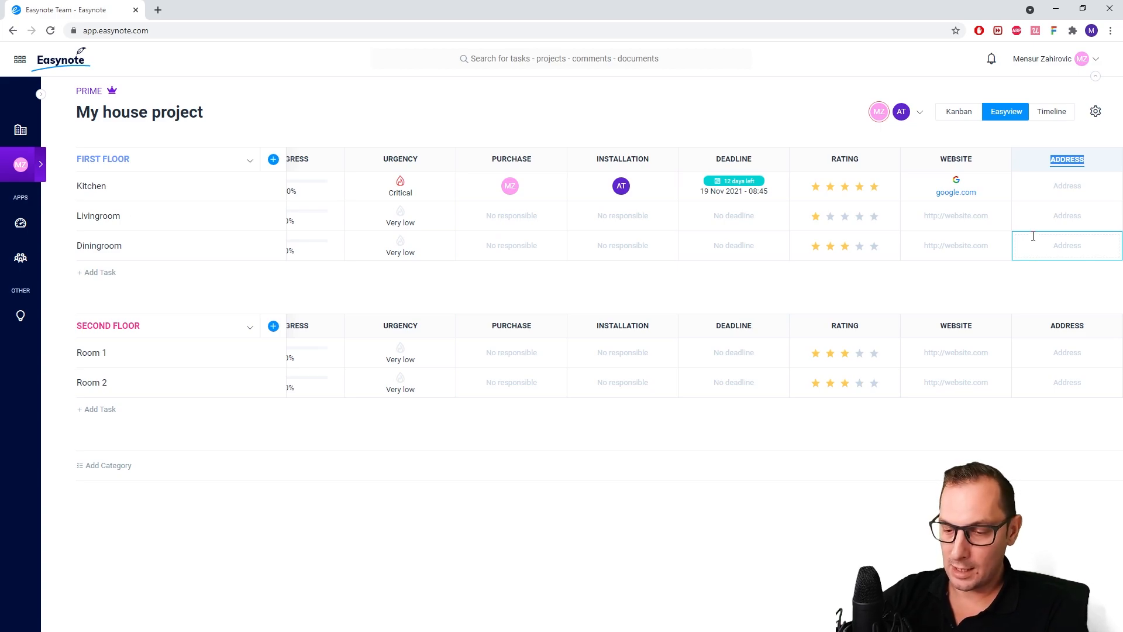
type("s")
type("IER")
key("Return")
Set Kitchen's supplier address to New York, NY, USA and preview its location on the map
left_click(1048, 190)
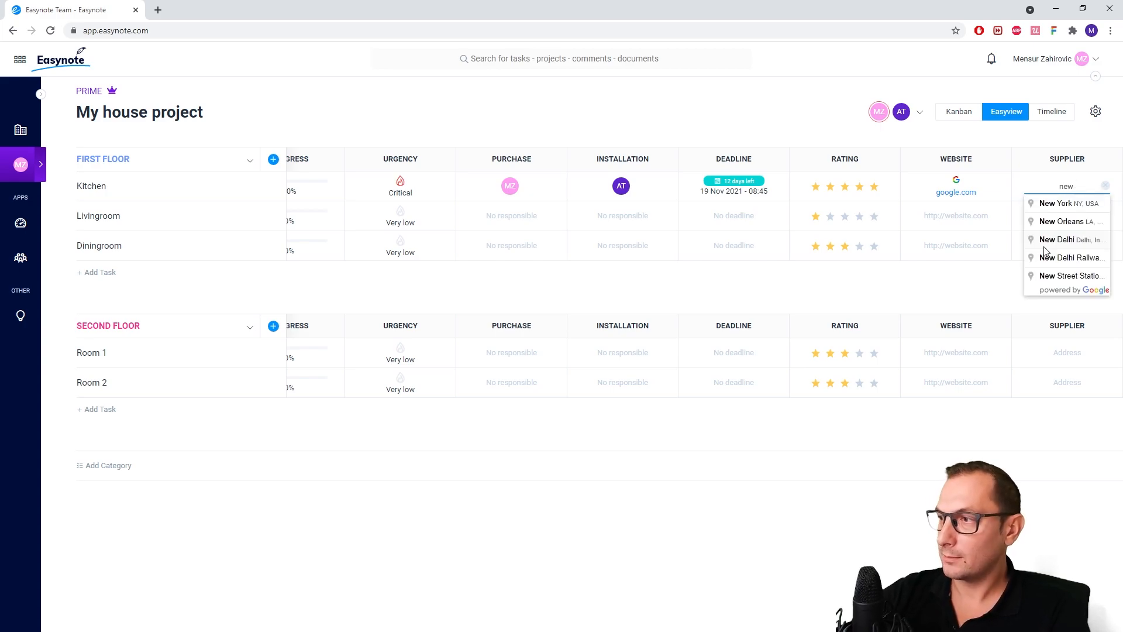
left_click(1069, 205)
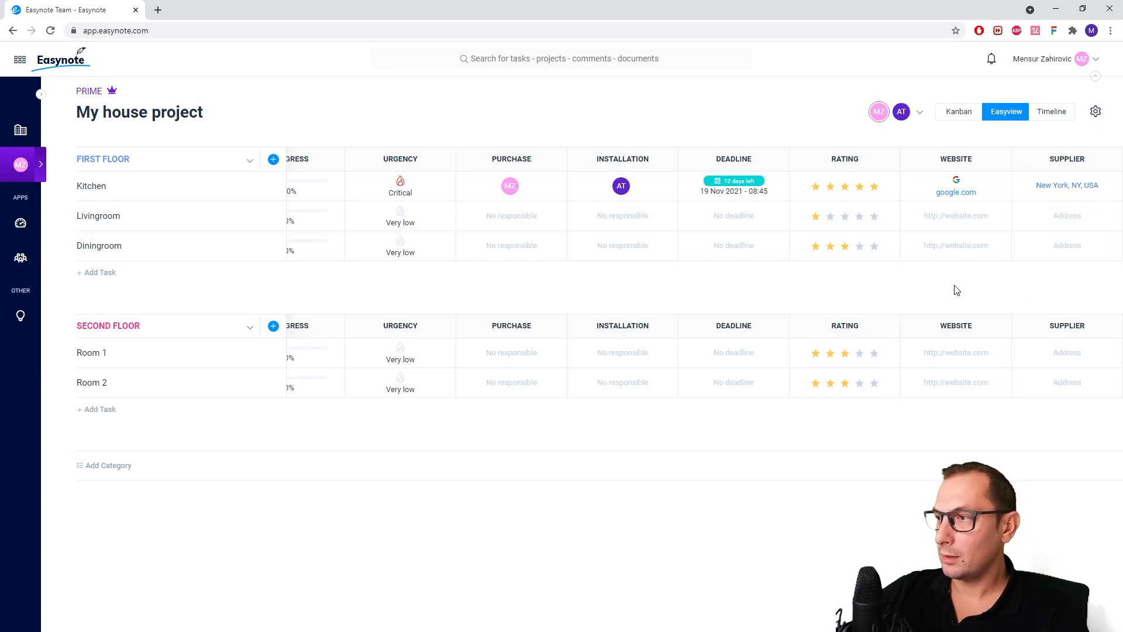
mouse_move(1045, 193)
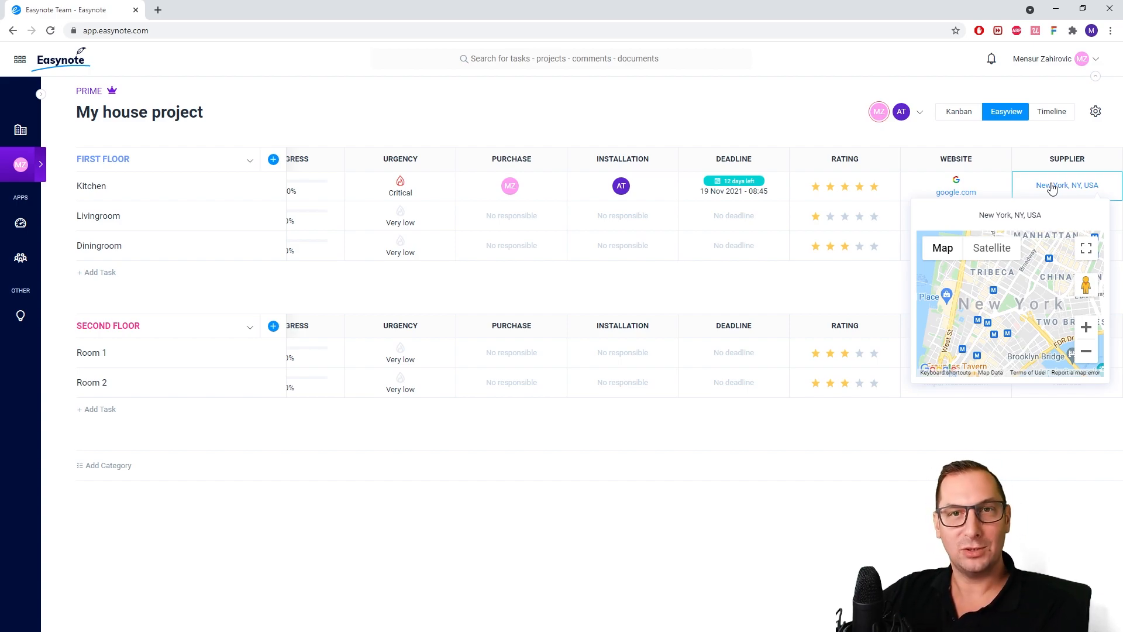
Add a Numbers widget column and name it QUANTITY
left_click(273, 159)
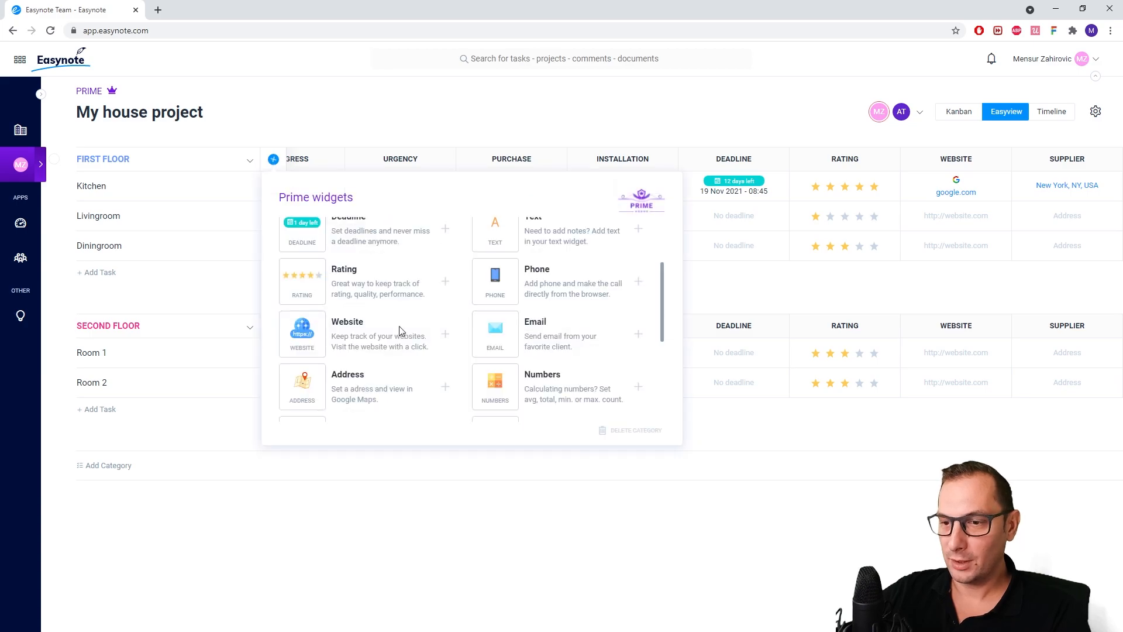
scroll(416, 316, "down", 2)
left_click(638, 270)
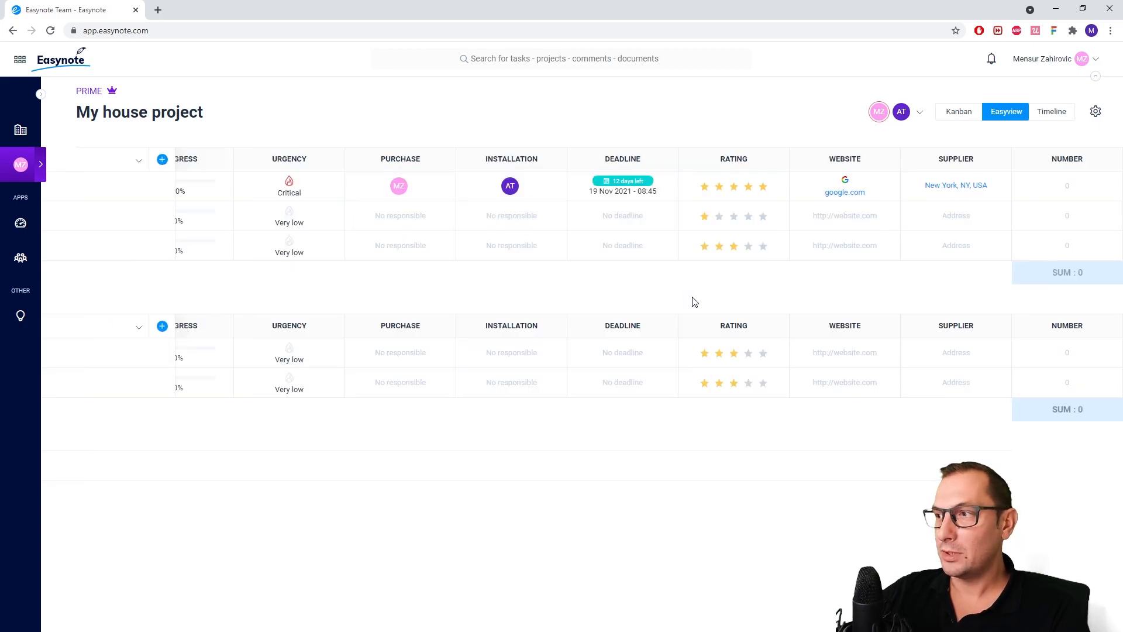
left_click(1060, 160)
type("QU")
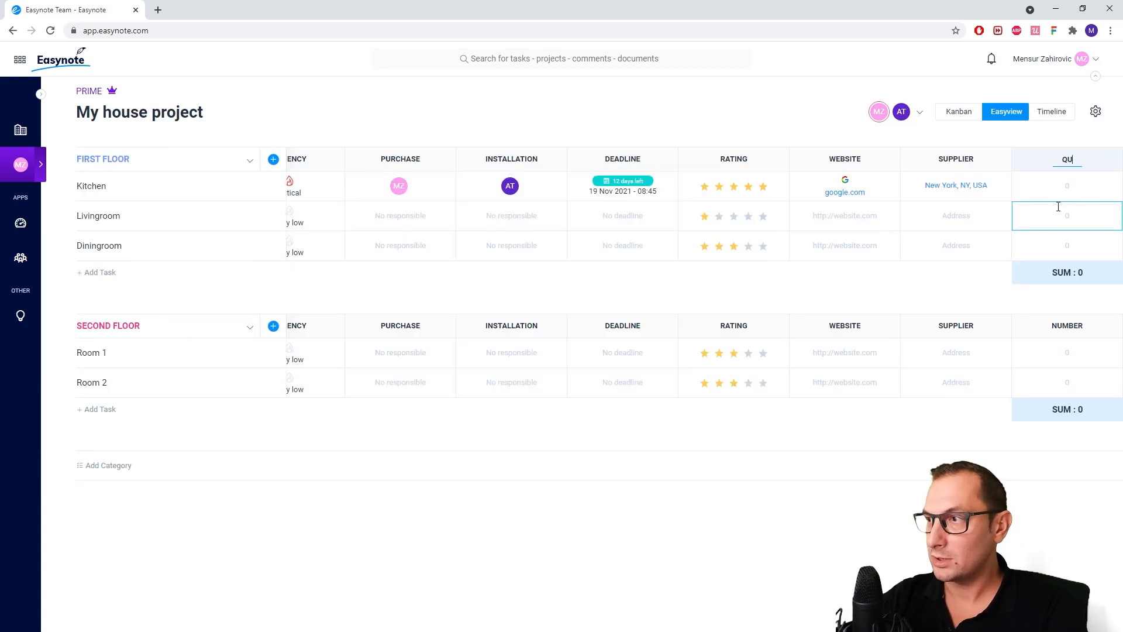
type("ANTITY")
key("Return")
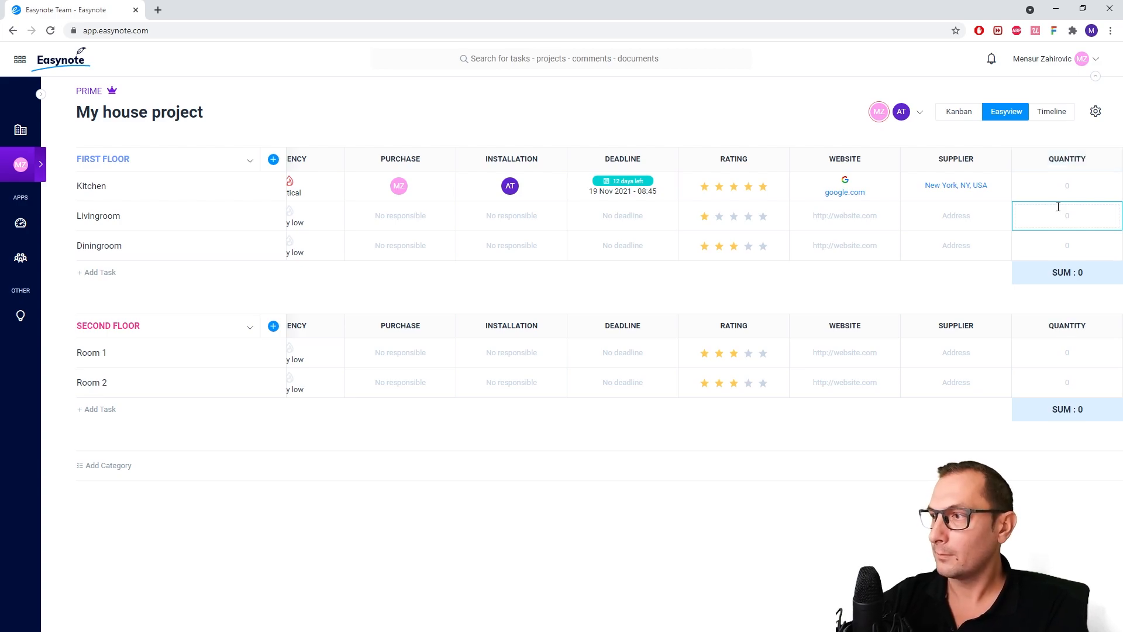
Enter quantities of 2 for Kitchen, 1 for Livingroom and 3 for Diningroom
left_click(1059, 194)
type("2")
left_click(1063, 212)
type("1")
left_click(1067, 244)
type("3")
Switch the First Floor QUANTITY summary through Average, Count and Maximum, ending on Minimum
left_click(1045, 280)
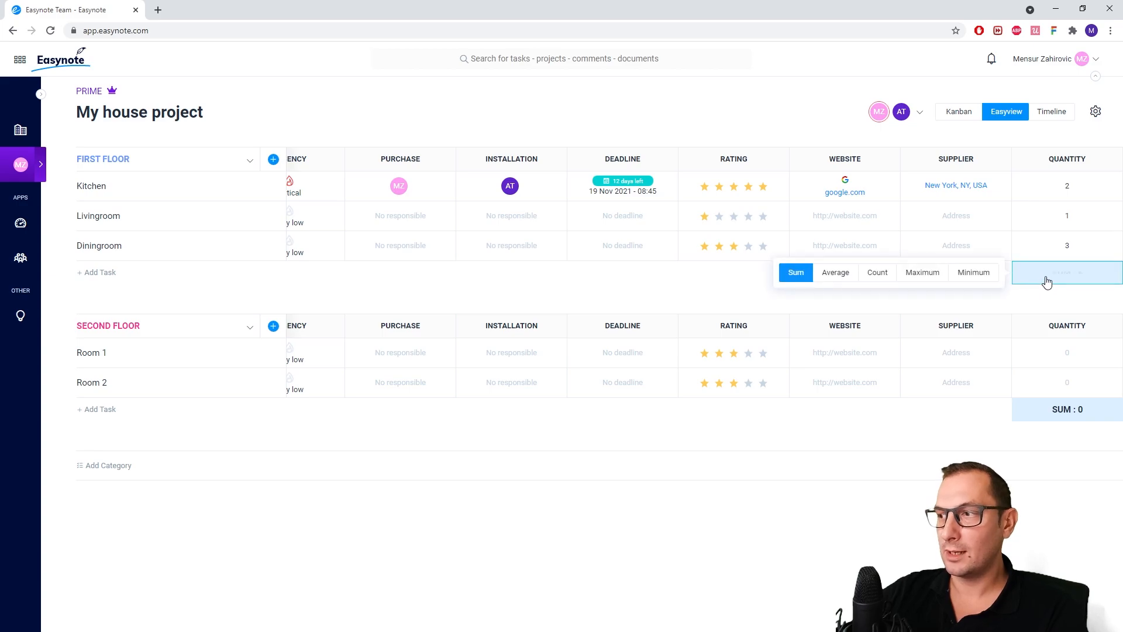
left_click(850, 277)
left_click(878, 275)
left_click(923, 275)
left_click(973, 277)
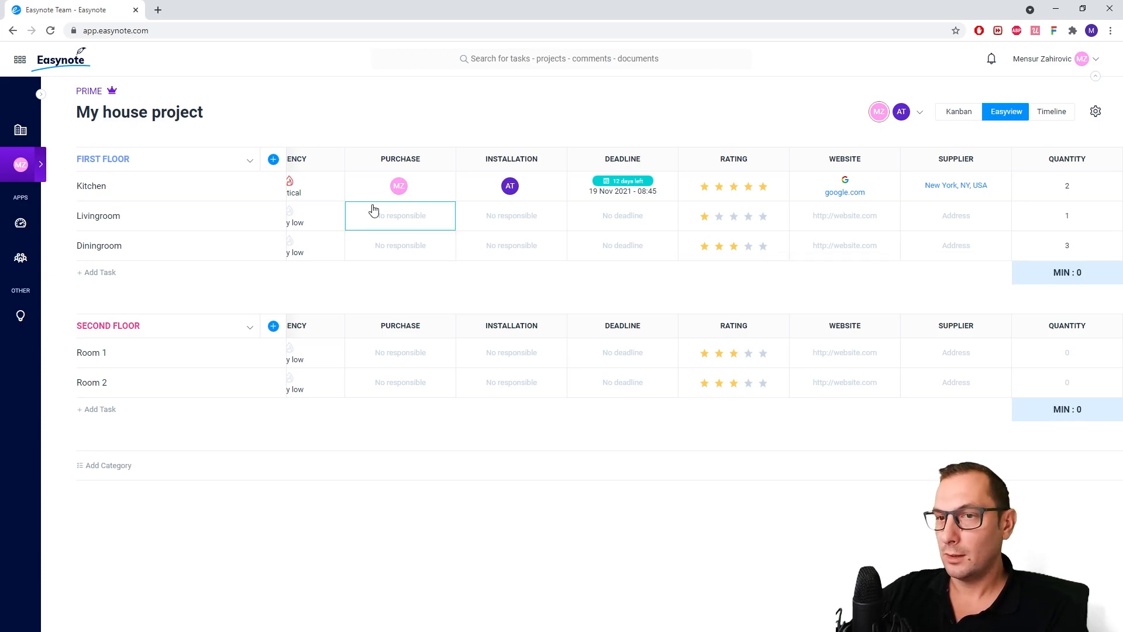
Add a Money widget column and name it FORECAST
left_click(274, 159)
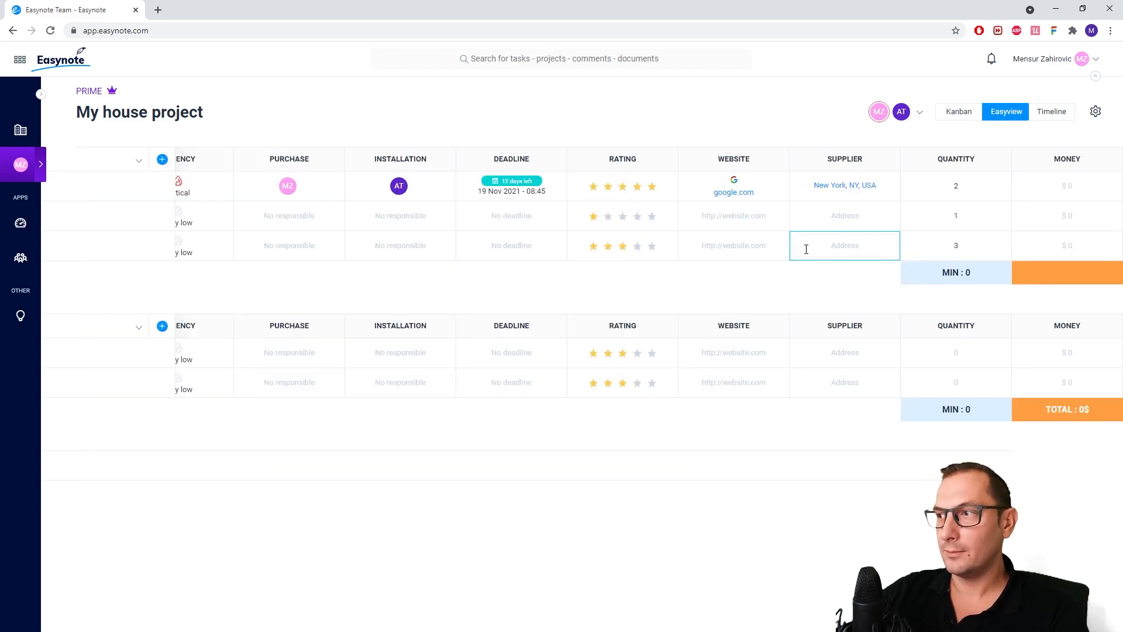
double_click(1054, 161)
type("FORECAST")
key("Return")
Enter forecast amounts of 323 for Kitchen, 233 for Livingroom and 2334 for Diningroom
left_click(1056, 186)
type("323")
left_click(1051, 218)
type("233")
left_click(1034, 244)
type("2334")
left_click(872, 293)
Switch the First Floor FORECAST summary through Average and Maximum, ending on Minimum
left_click(1064, 280)
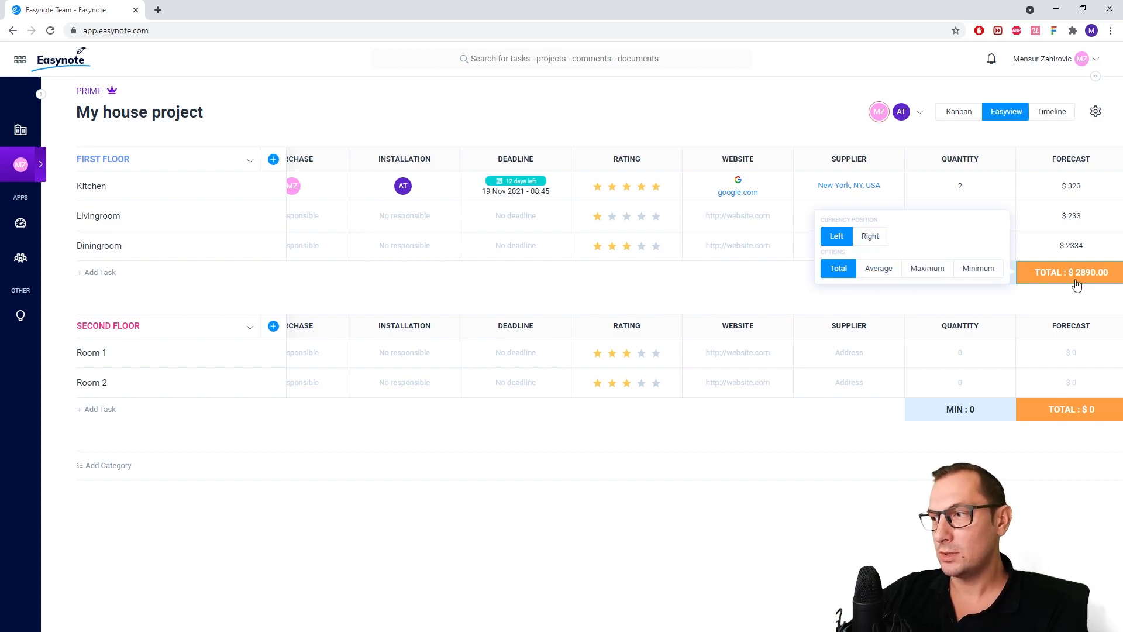
left_click(896, 270)
left_click(930, 271)
left_click(977, 269)
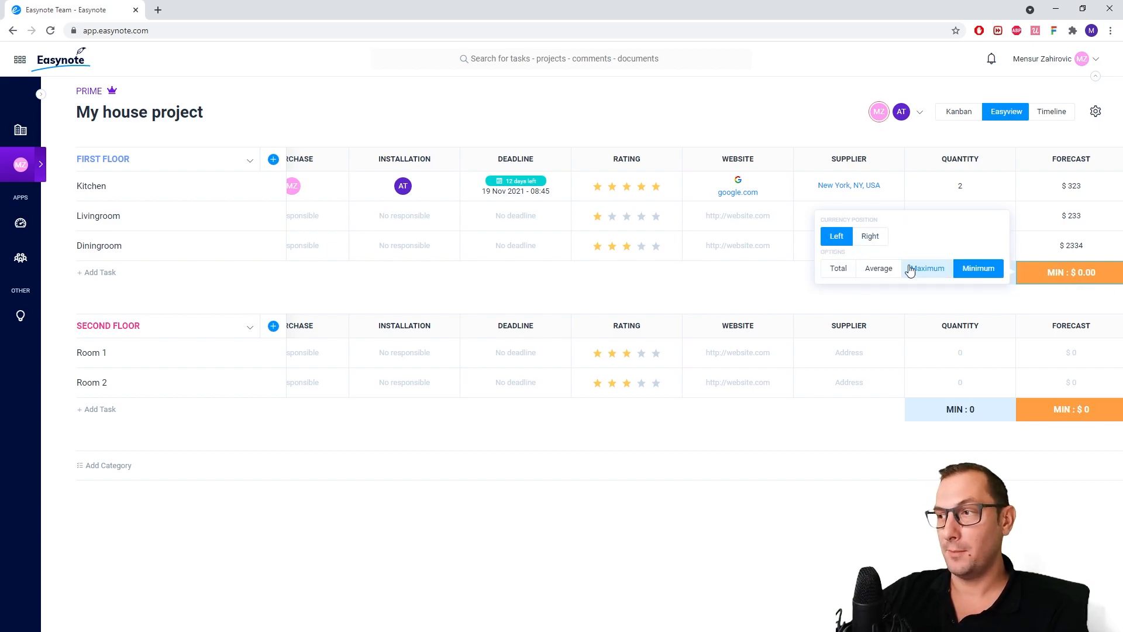
left_click(771, 281)
Change the FORECAST column's currency to SEK
left_click(1118, 164)
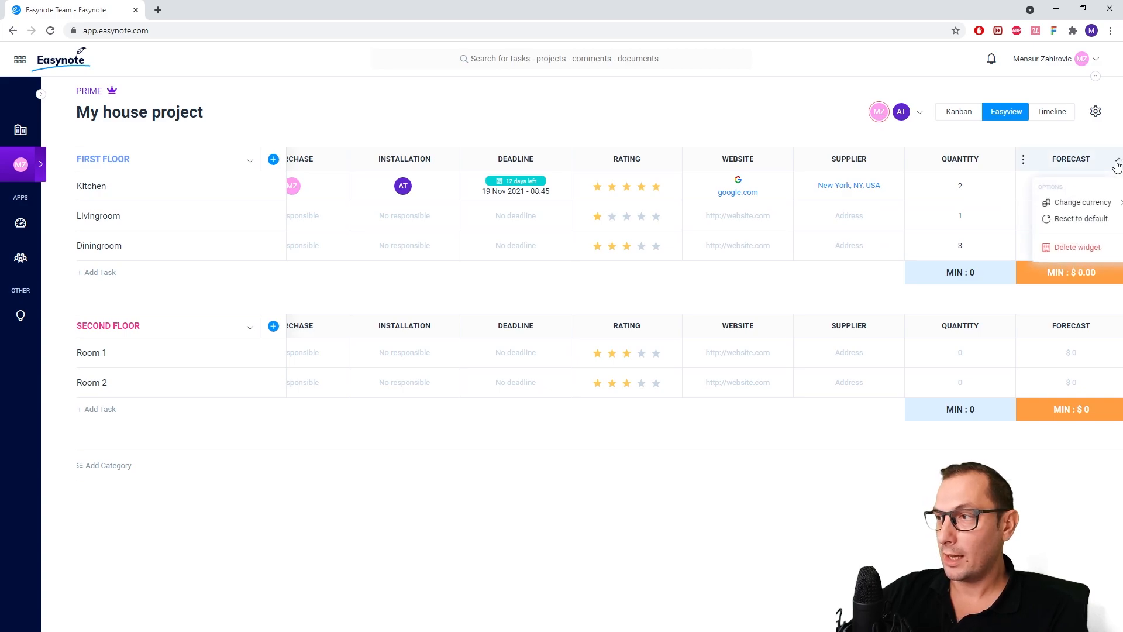
mouse_move(1100, 203)
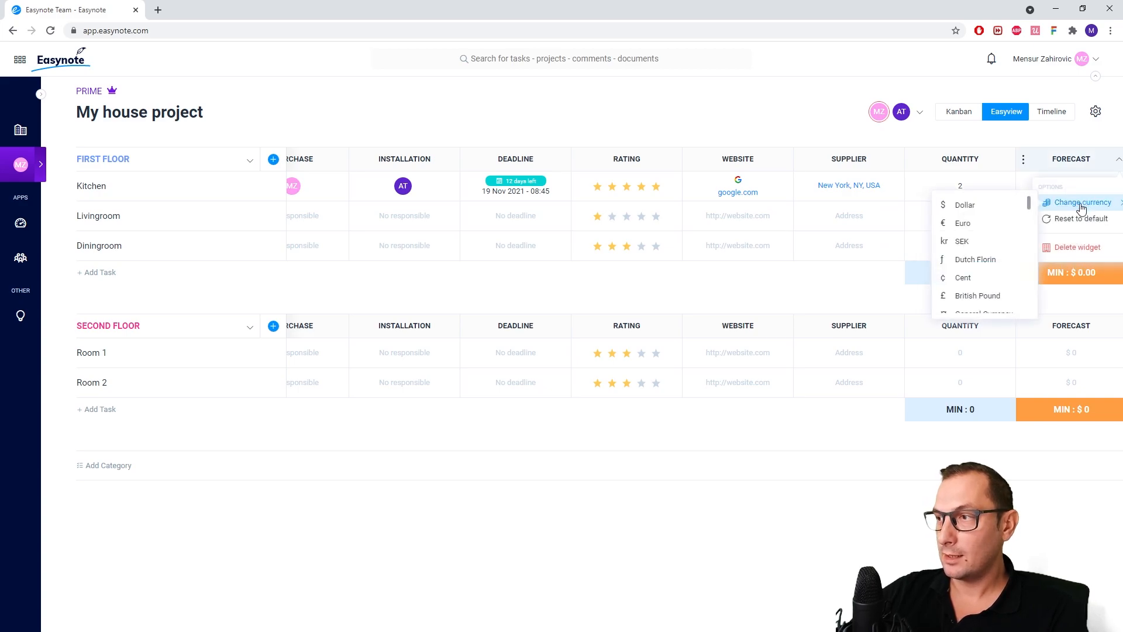
left_click(989, 242)
left_click(848, 288)
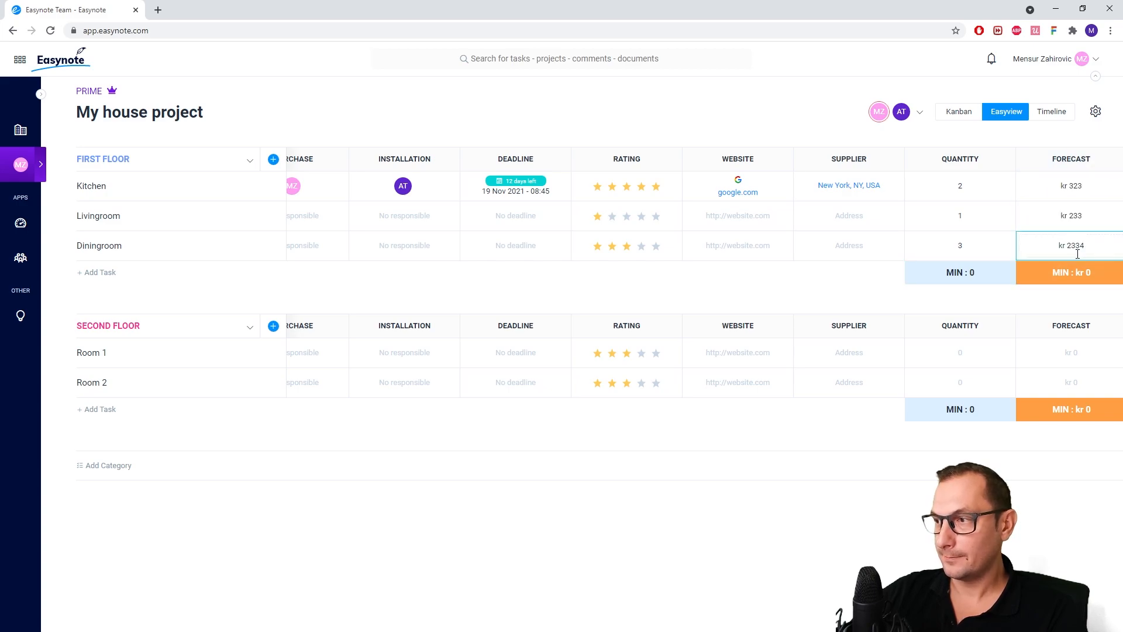
Place the FORECAST currency symbol to the right of the amounts
left_click(1066, 276)
left_click(870, 236)
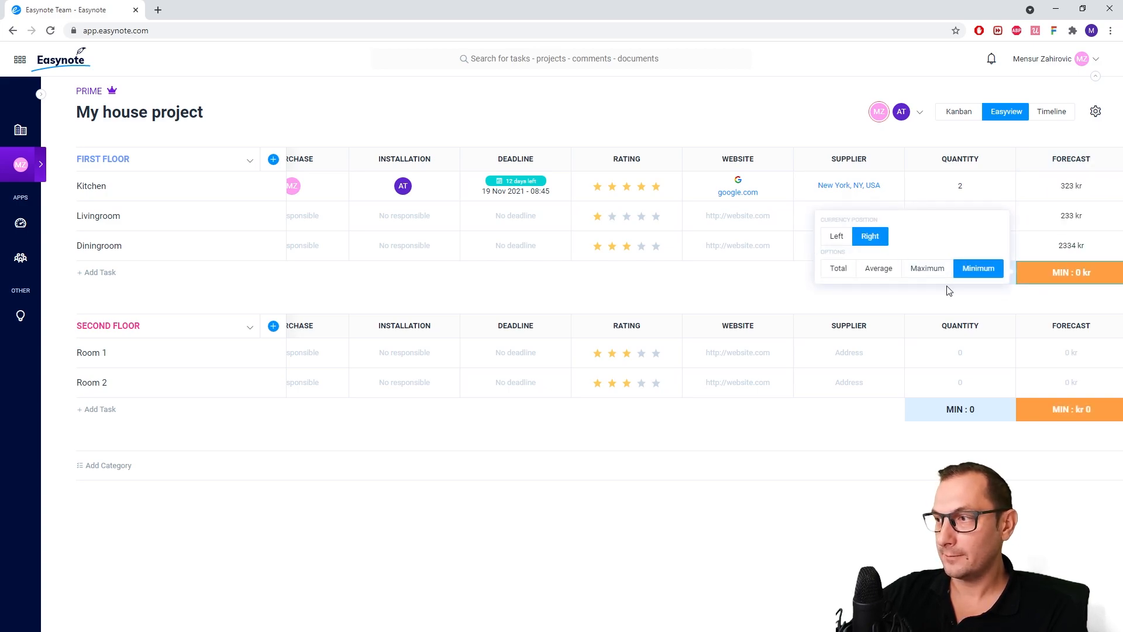
left_click(756, 257)
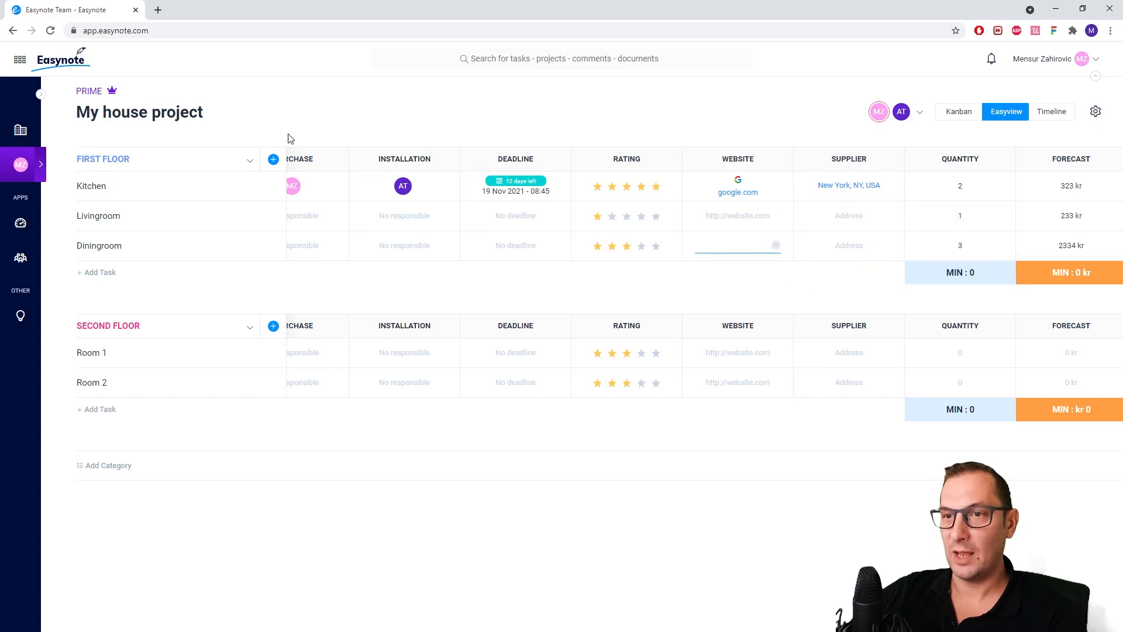
Add a Timeline widget column and set Kitchen's date range from 8 to 24 November 2021
left_click(271, 162)
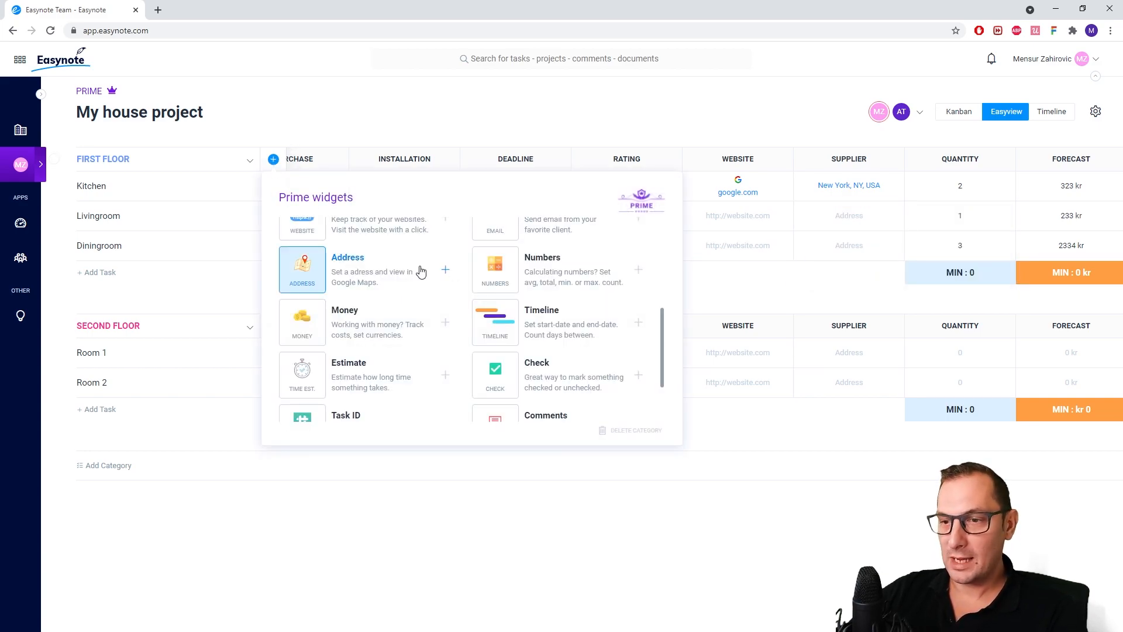
left_click(544, 329)
left_click(1047, 186)
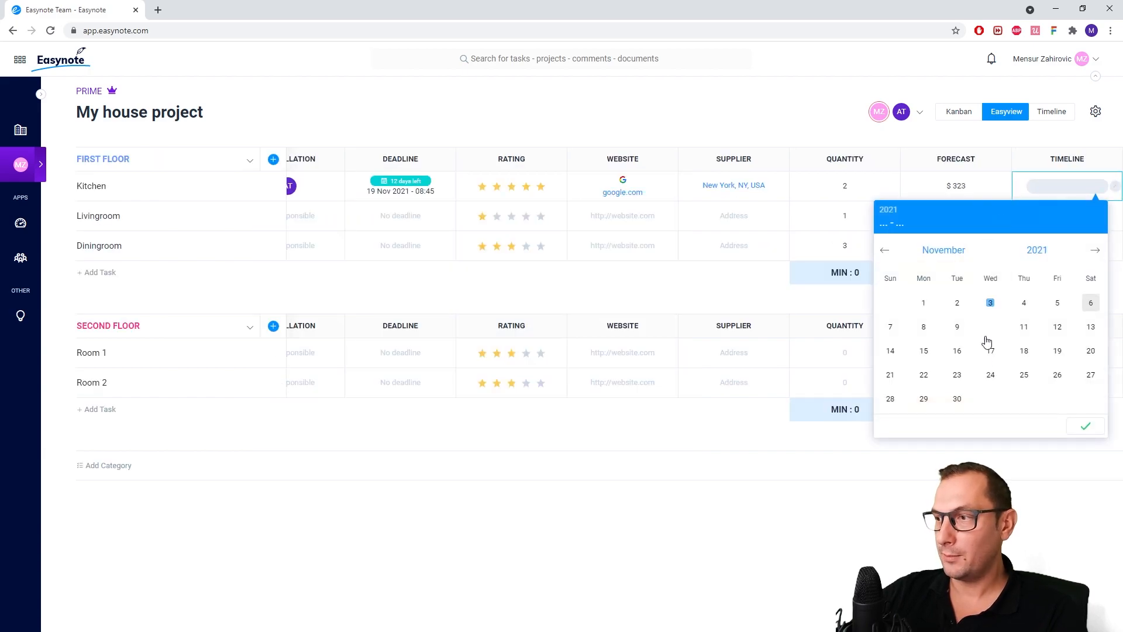
left_click(923, 329)
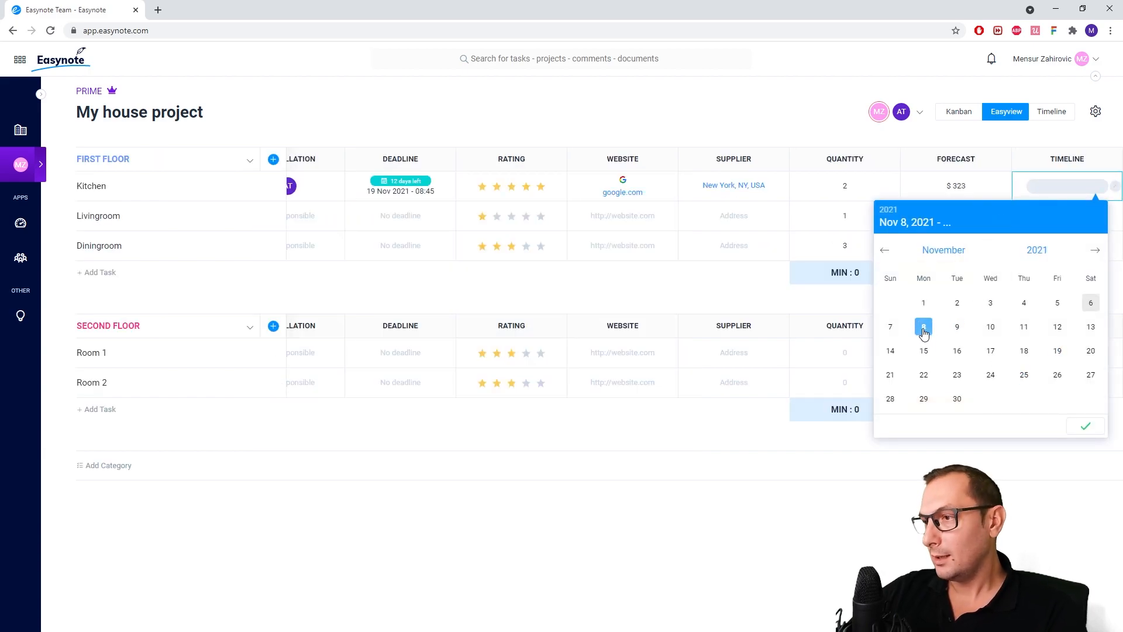
left_click(990, 375)
left_click(1087, 426)
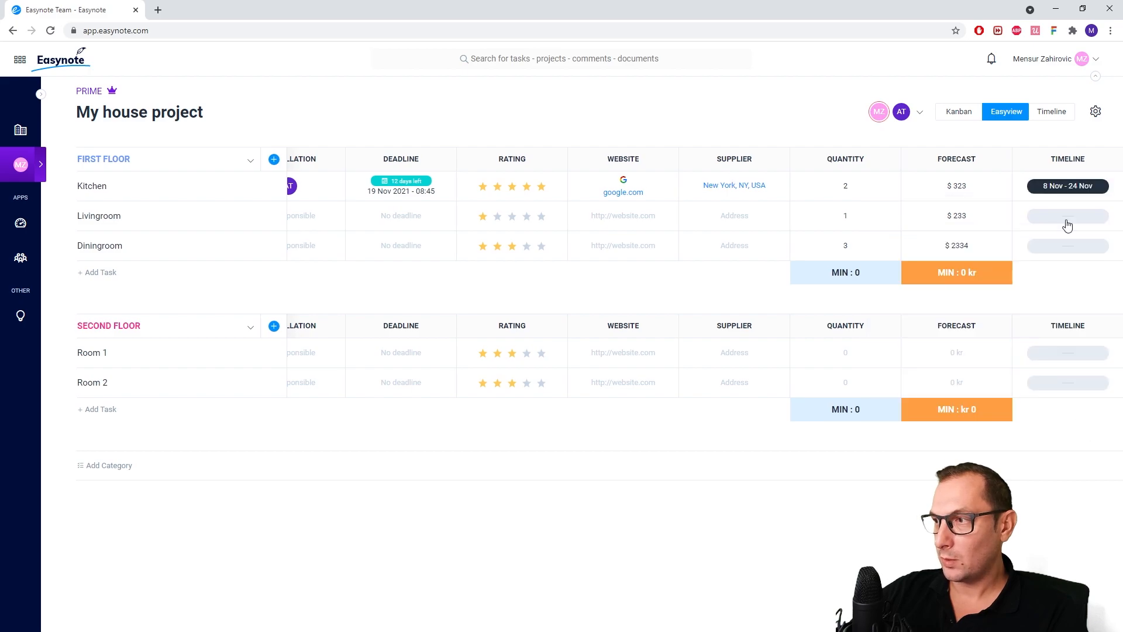
Rename the Timeline widget column INSTALLATION and open the project's Timeline view
left_click(1066, 161)
key("BackSpace")
type("INSTALLATION")
key("Return")
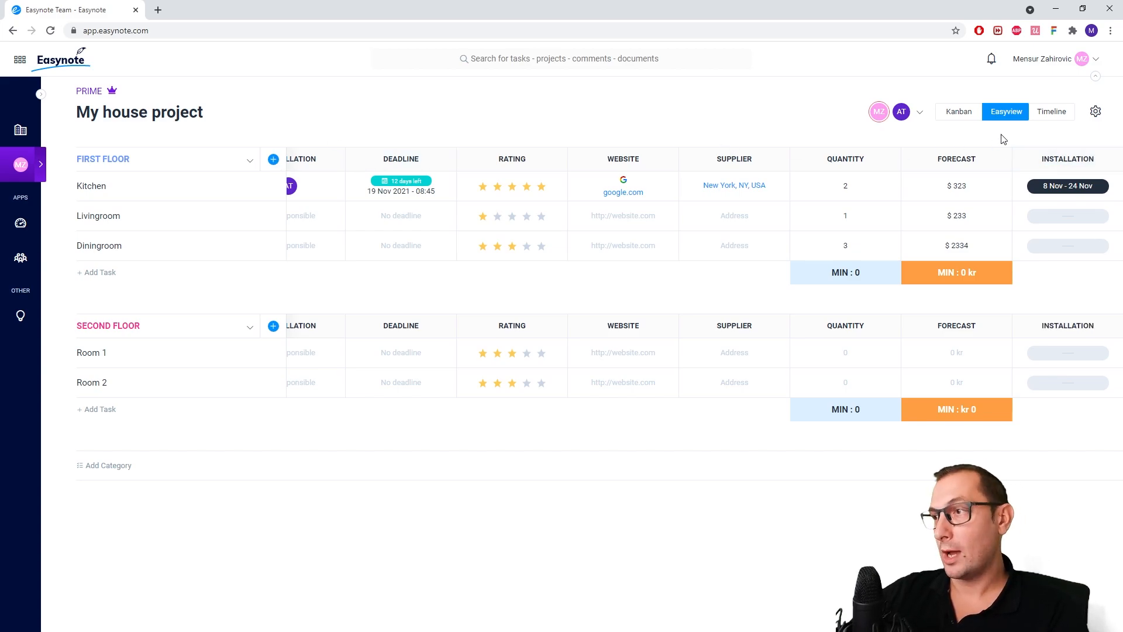
left_click(1048, 113)
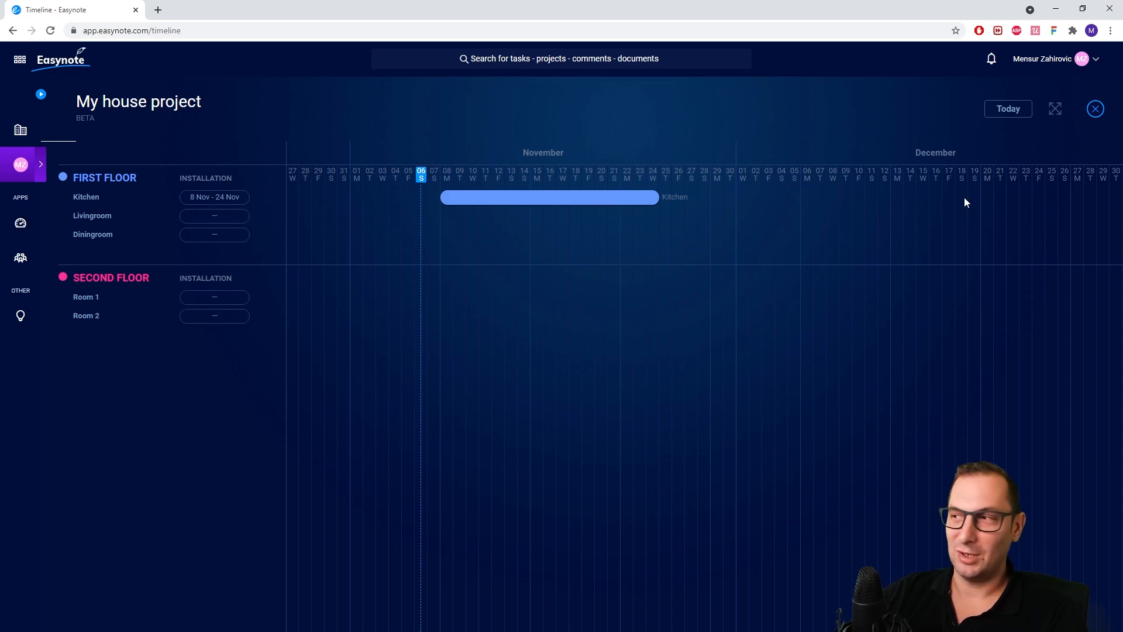
Close the timeline view, add an Estimate widget column to FIRST FLOOR and name it INSTALLATION
left_click(1097, 109)
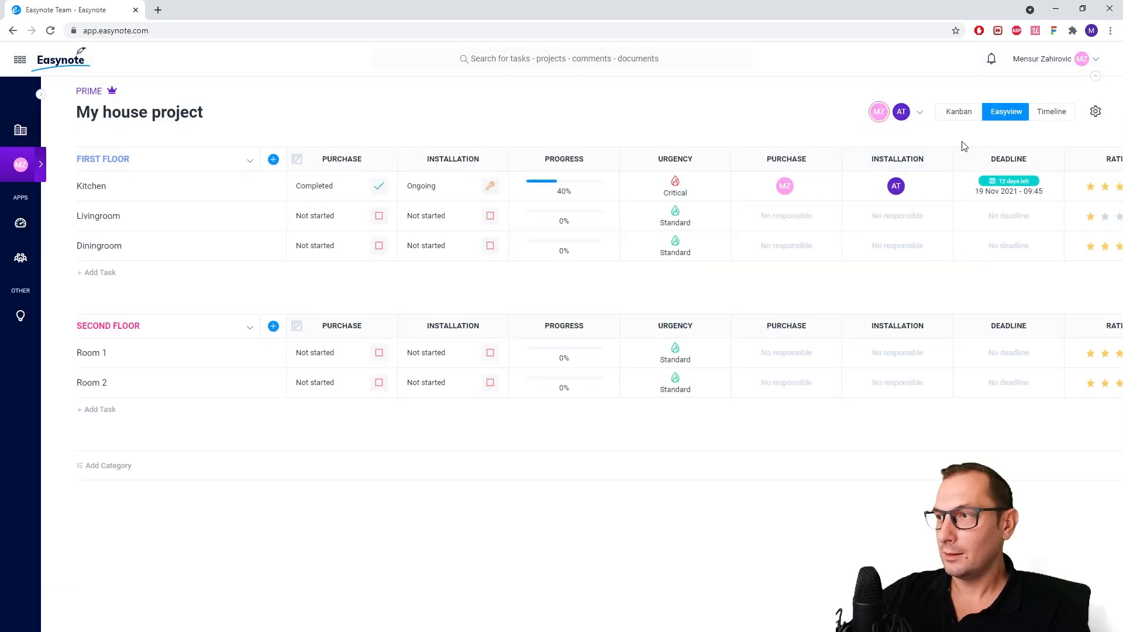
left_click(275, 162)
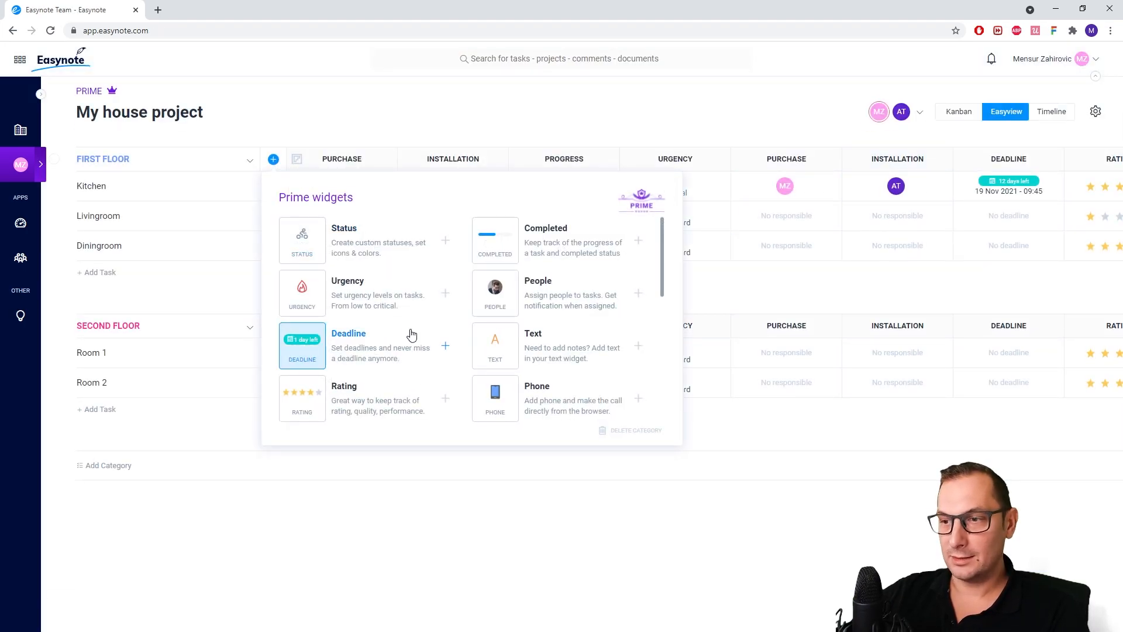
scroll(409, 331, "down", 5)
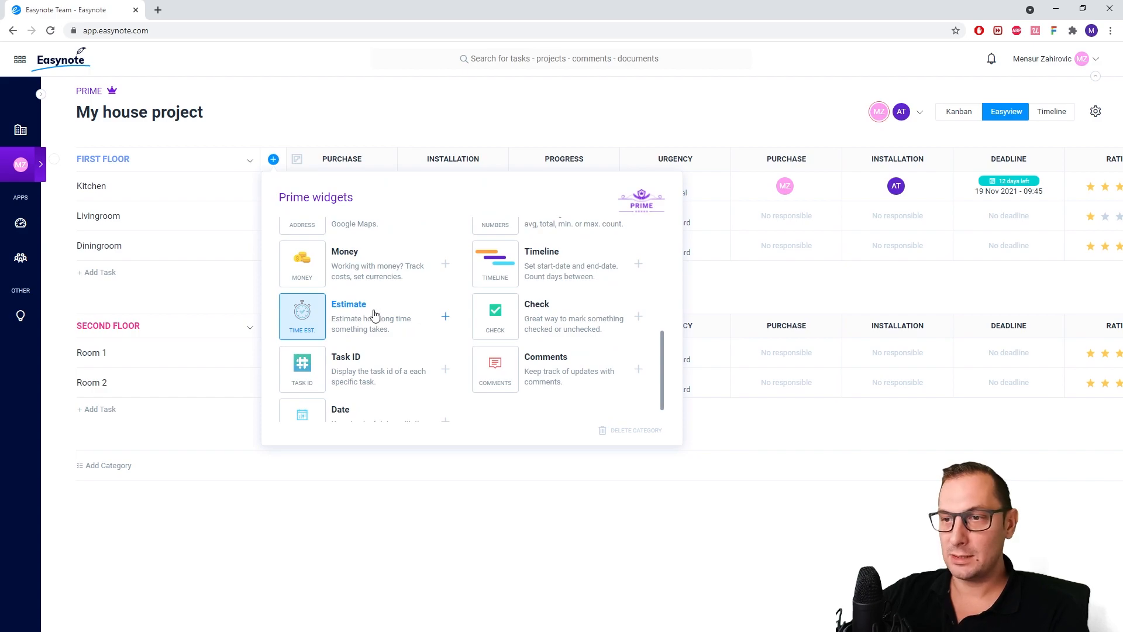
left_click(374, 314)
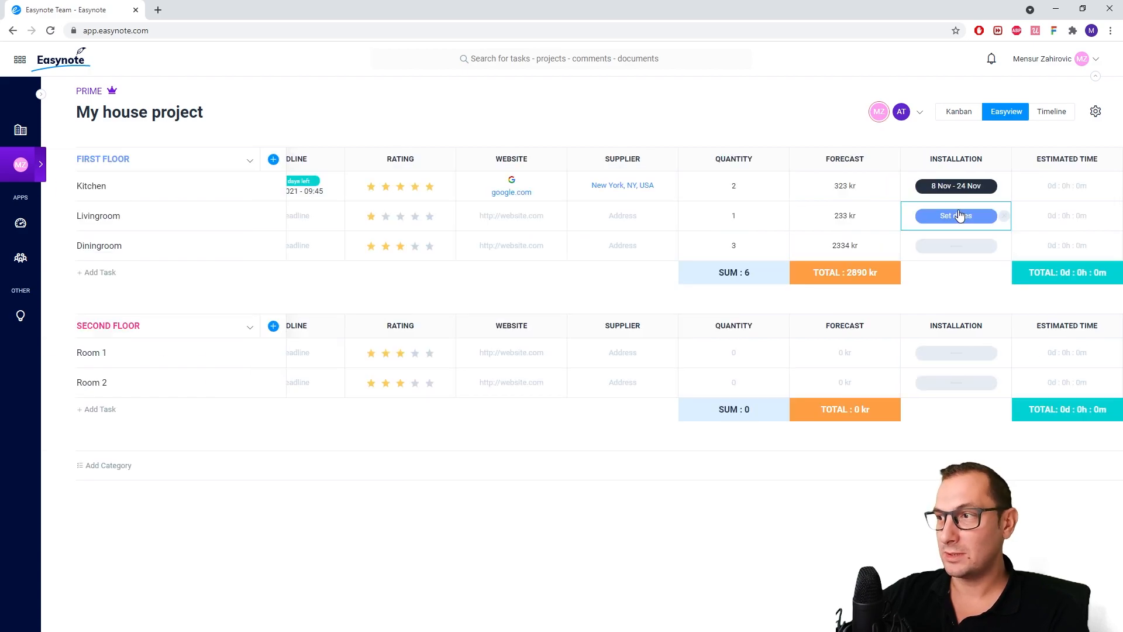
type("INSTALLATION")
key("Return")
Enter installation estimates of 33 days for Kitchen, 22 hours for Livingroom and 23 minutes for Diningroom, and show the total in hours and minutes
left_click(1059, 187)
type("33")
left_click(1071, 217)
type("22")
left_click(1071, 246)
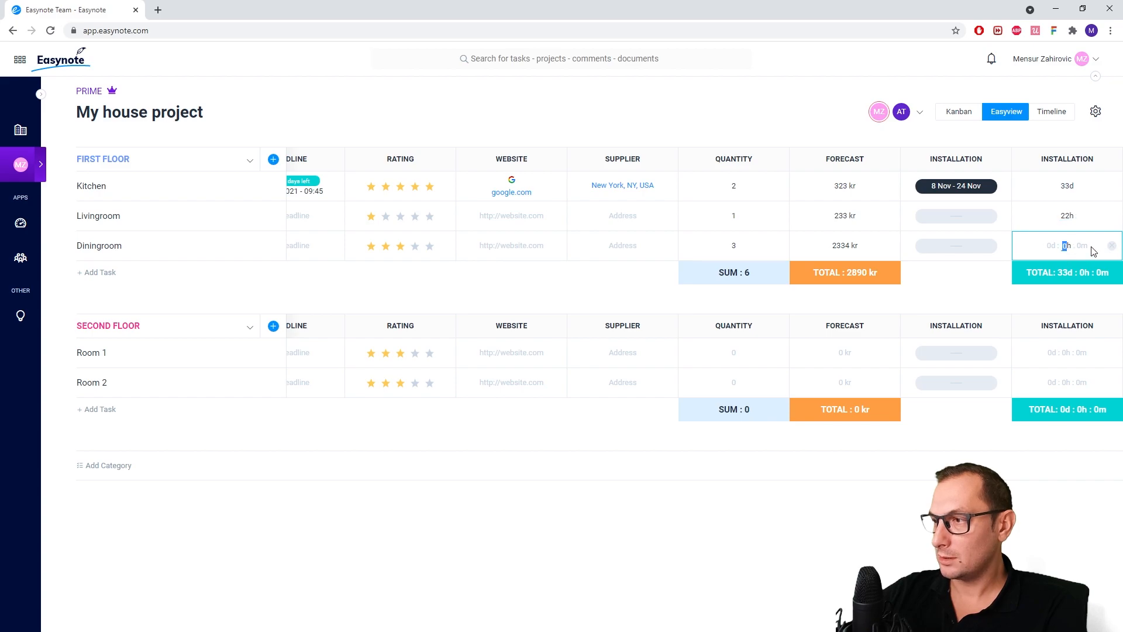
left_click(1082, 246)
left_click(978, 294)
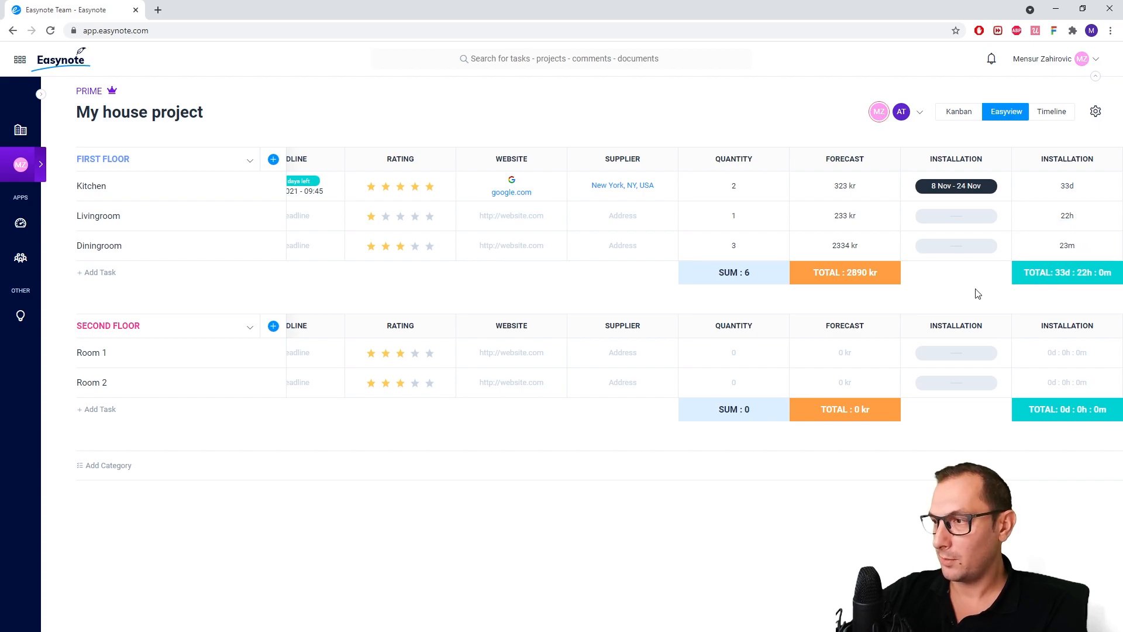
left_click(1062, 284)
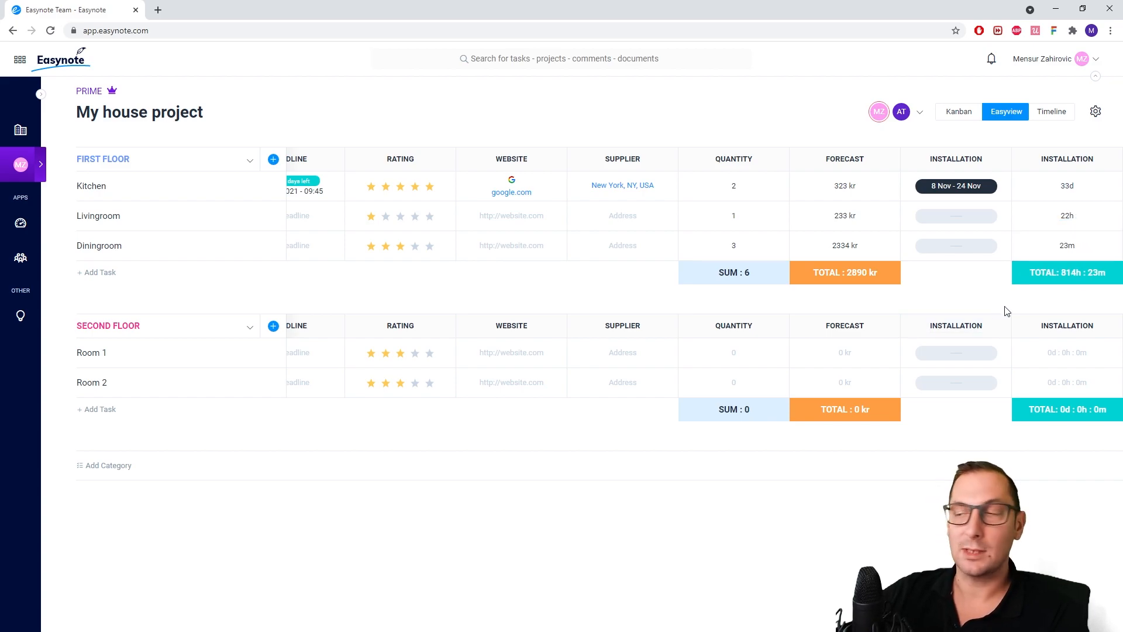
Add a Check widget column named DONE and check it for Kitchen and Livingroom
left_click(273, 159)
scroll(403, 304, "down", 1)
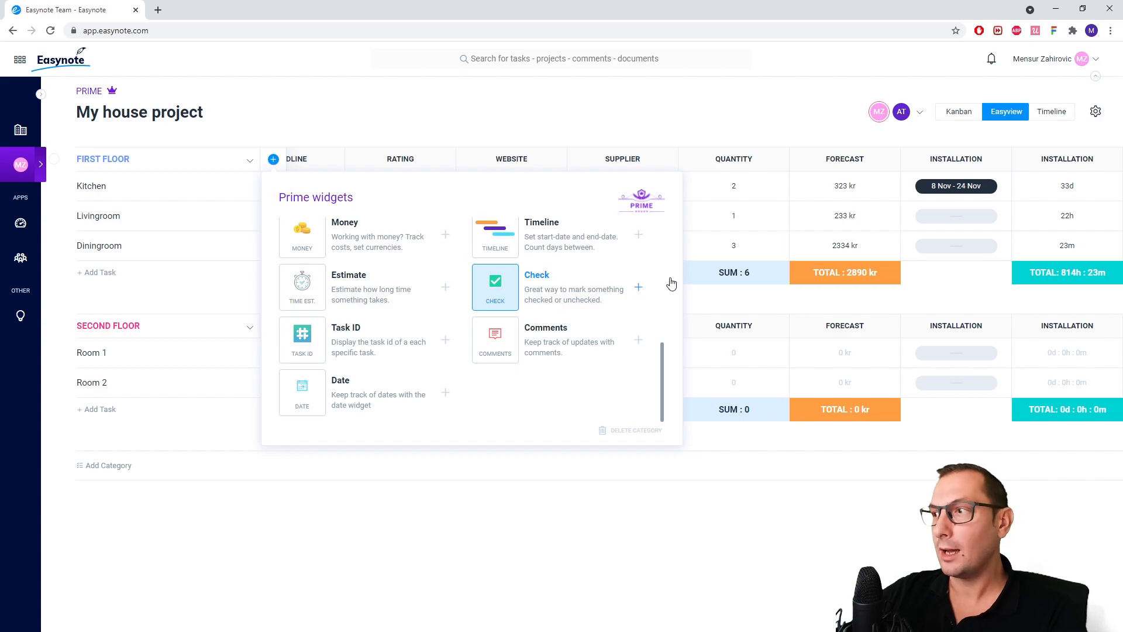
left_click(637, 287)
left_click(1059, 160)
type("DONE")
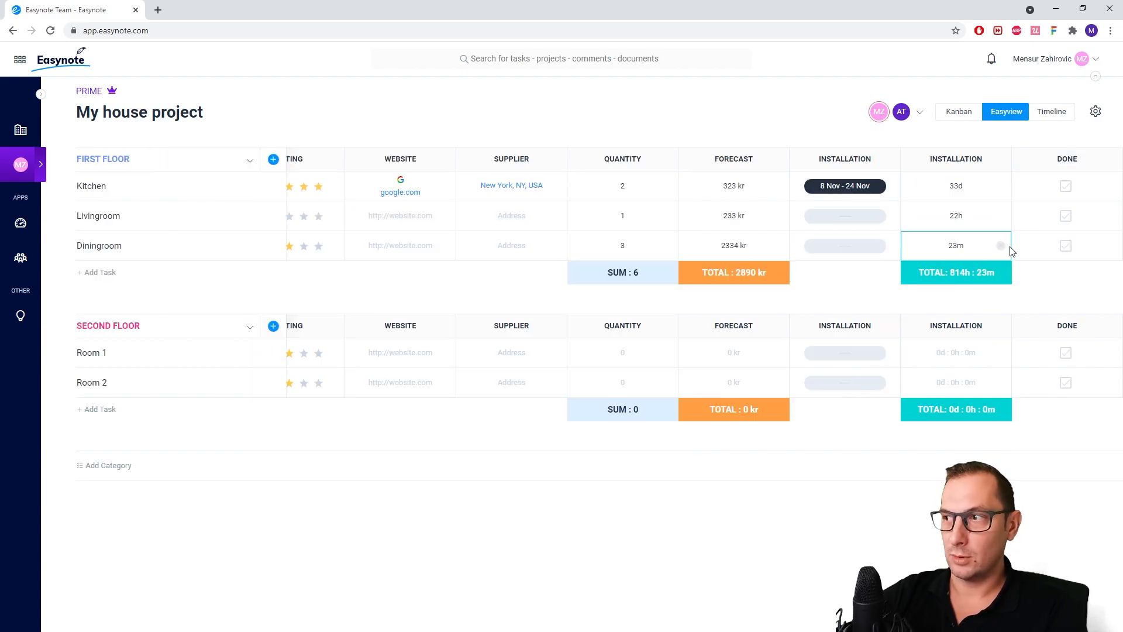
key("Return")
left_click(1066, 186)
left_click(1066, 215)
Add a Task ID column and a Comments column, and rename the Comments column STATUS
left_click(274, 160)
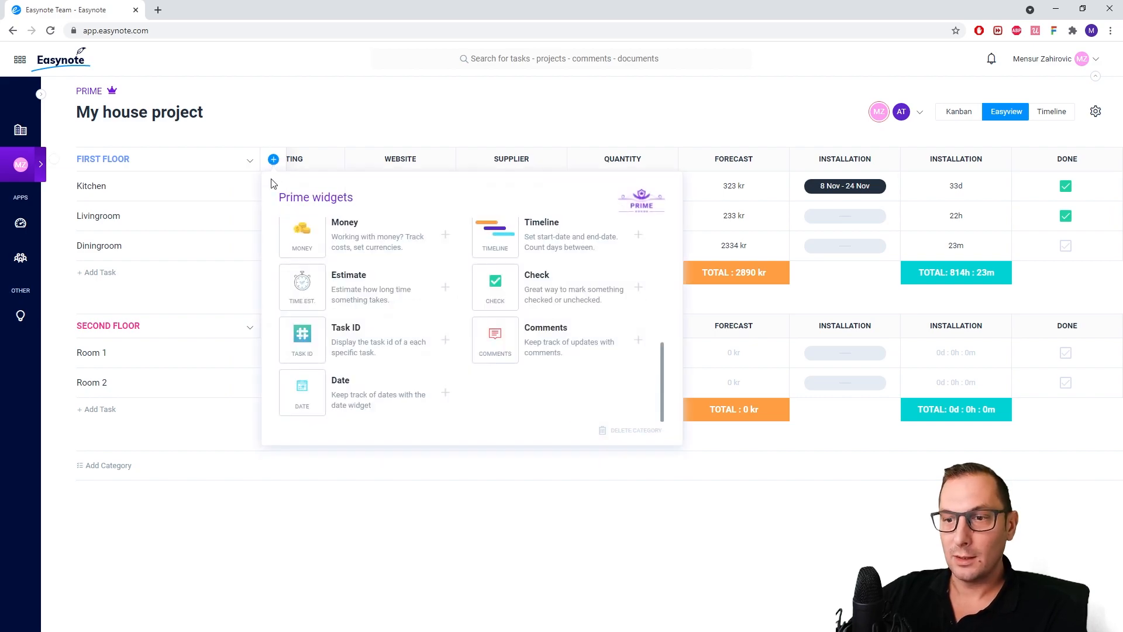
left_click(360, 341)
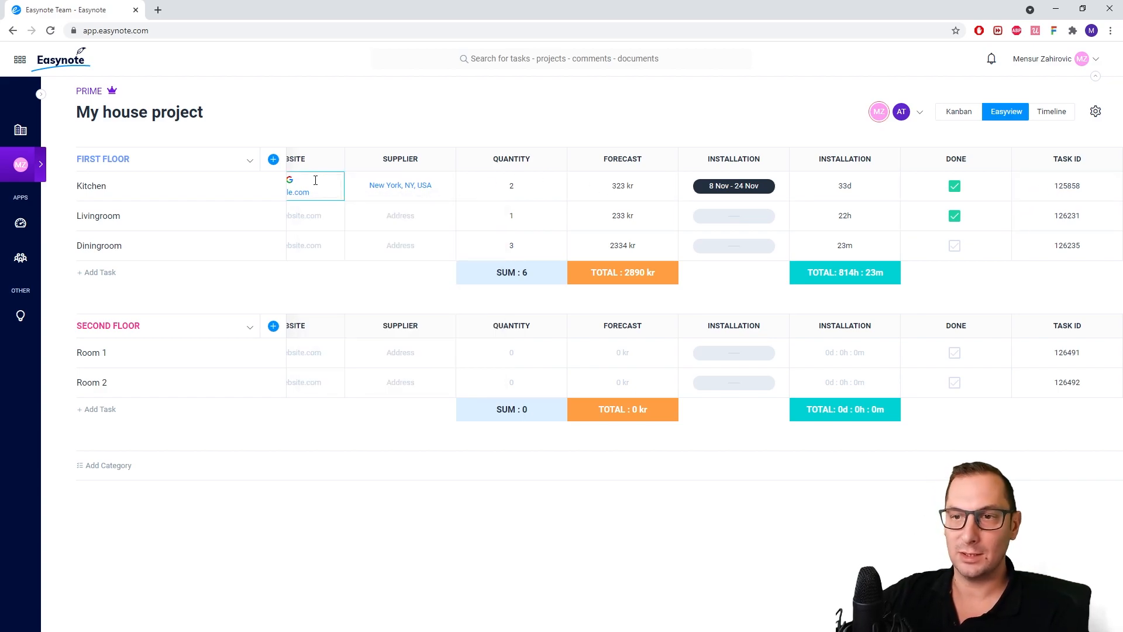
left_click(273, 160)
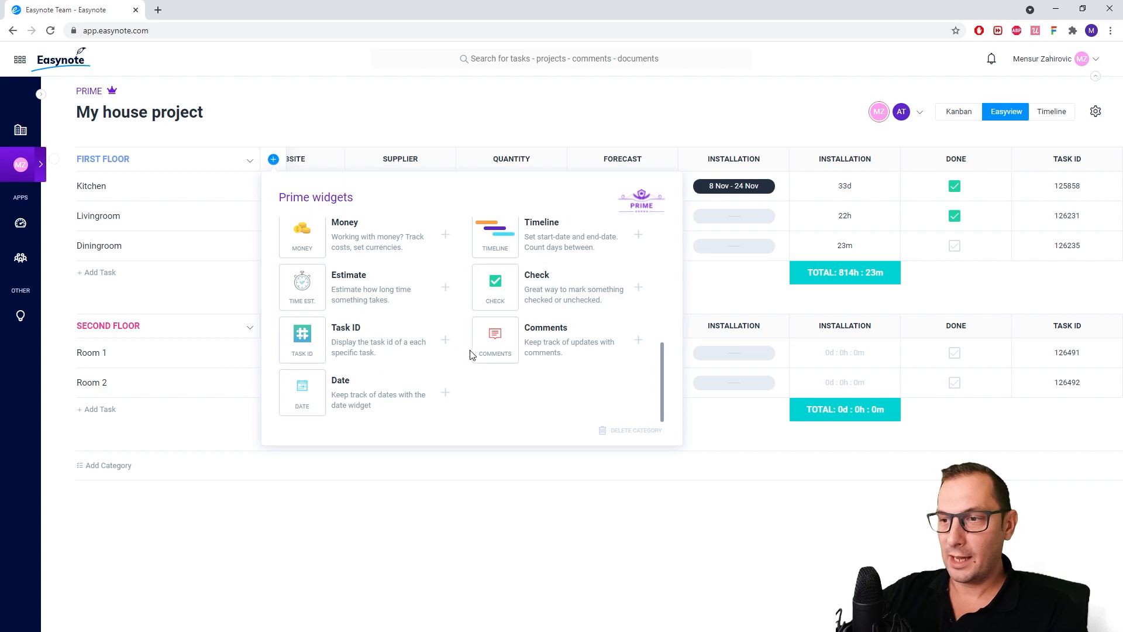
left_click(494, 356)
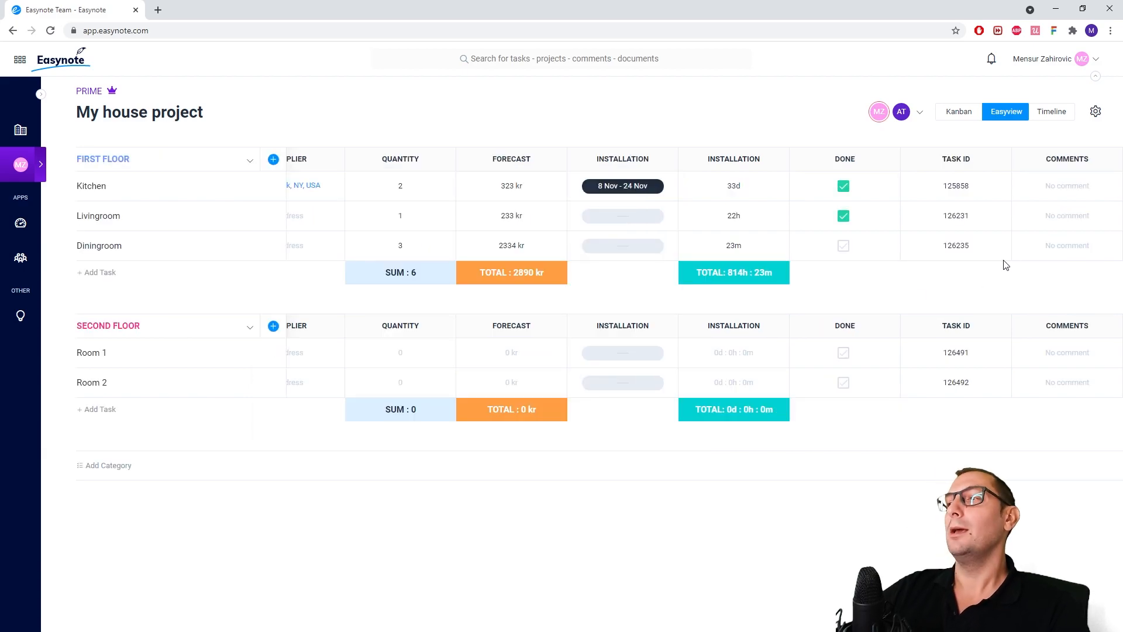
double_click(1057, 159)
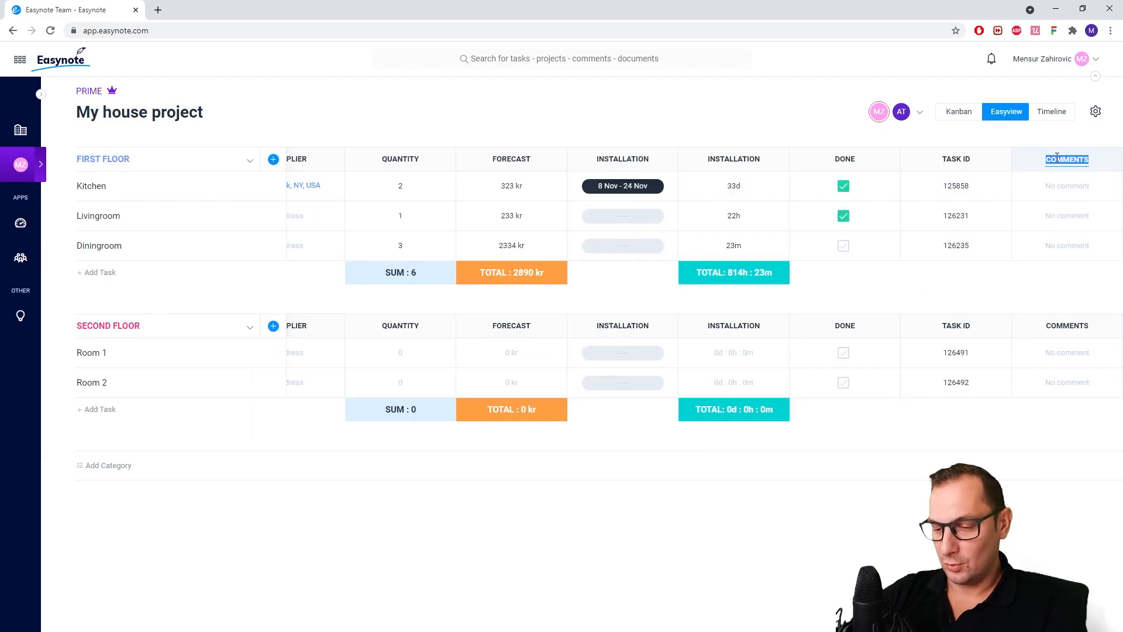
type("Status")
key("Return")
Send the comment "How is it going" in Kitchen's STATUS cell, mentioning the other project member
left_click(1052, 183)
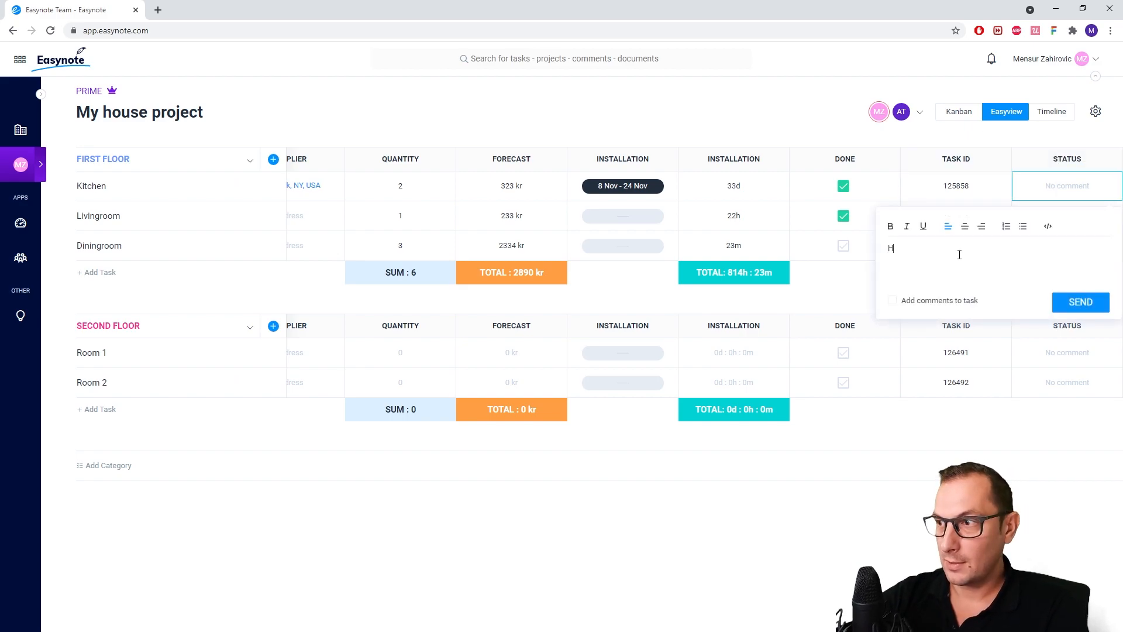
type("How is it going ")
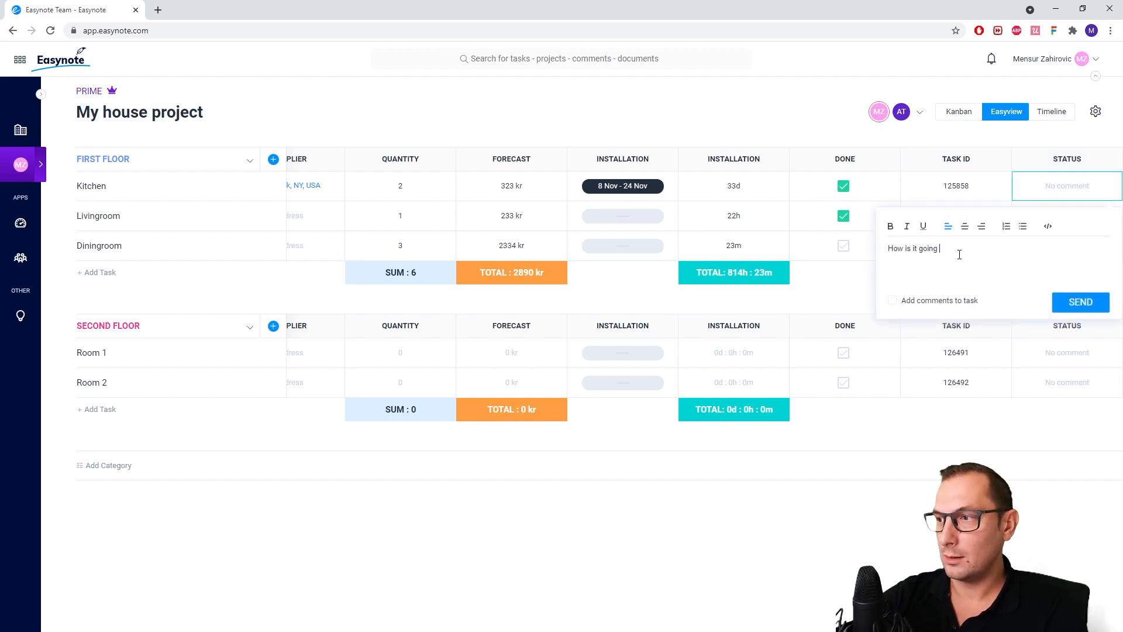
type("@")
left_click(970, 235)
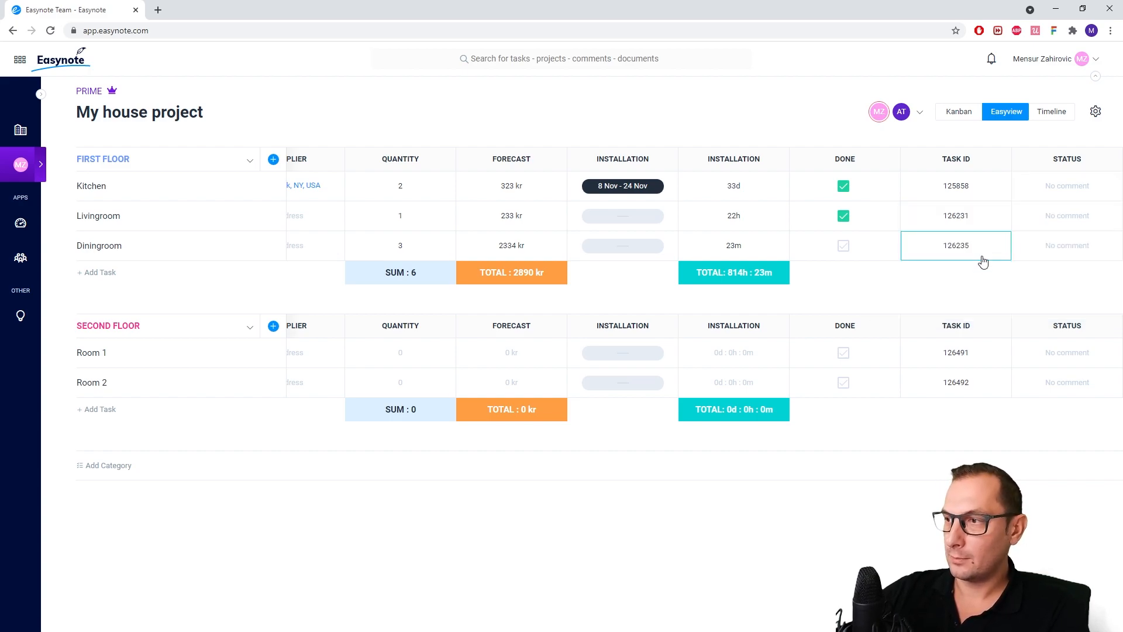
left_click(1081, 302)
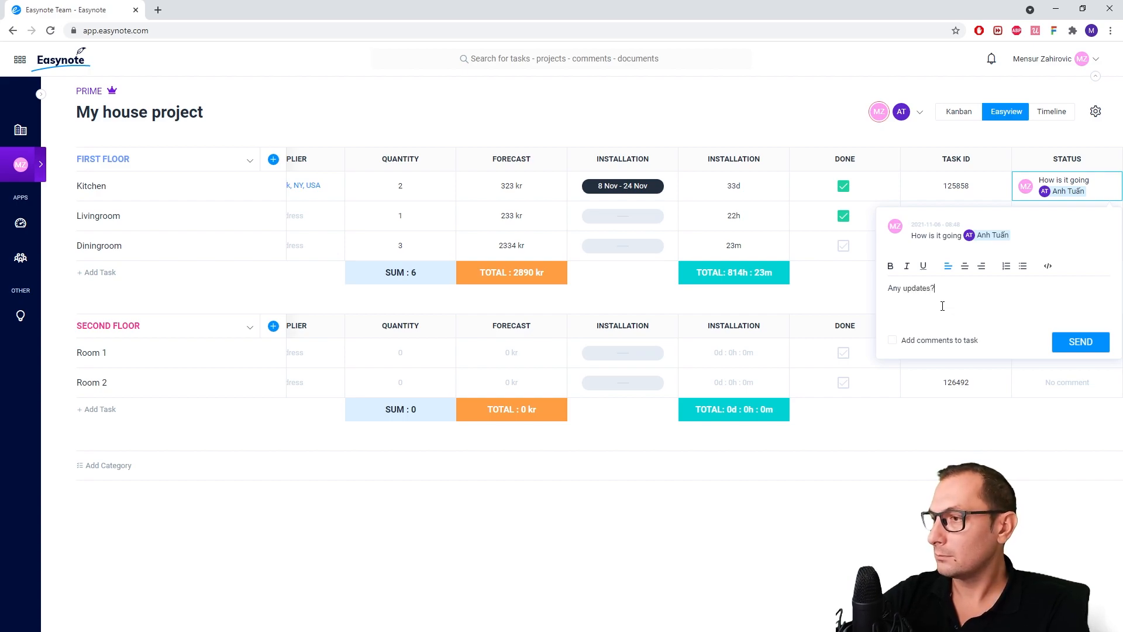
Send a second Kitchen STATUS comment reading "Any updates?", reopen the comment thread and close it
left_click(1066, 345)
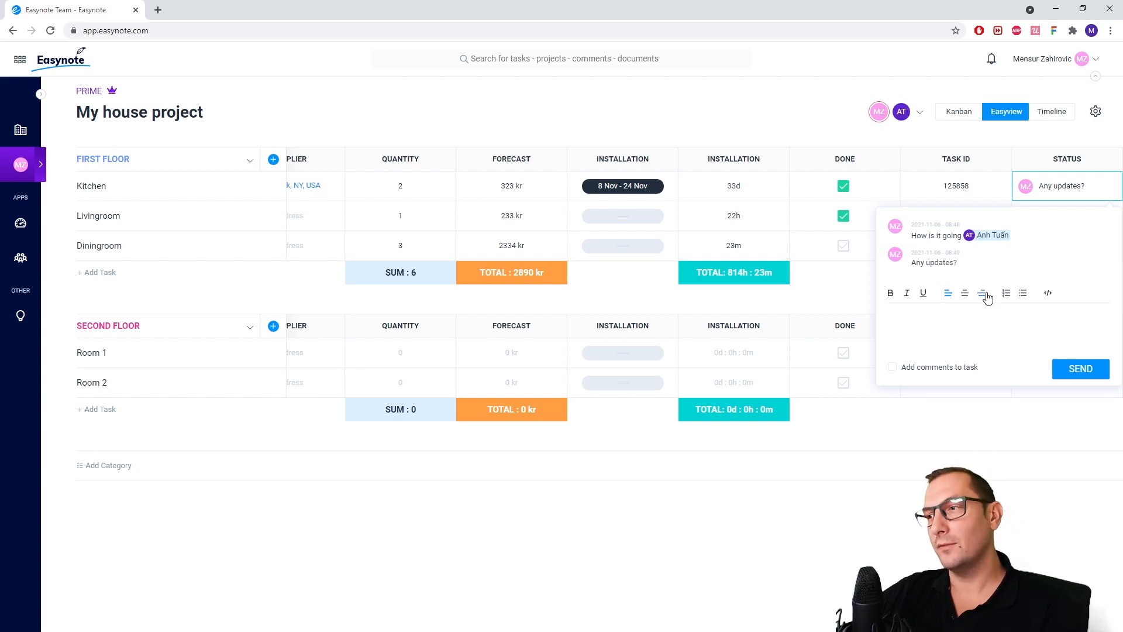
left_click(845, 307)
left_click(1041, 192)
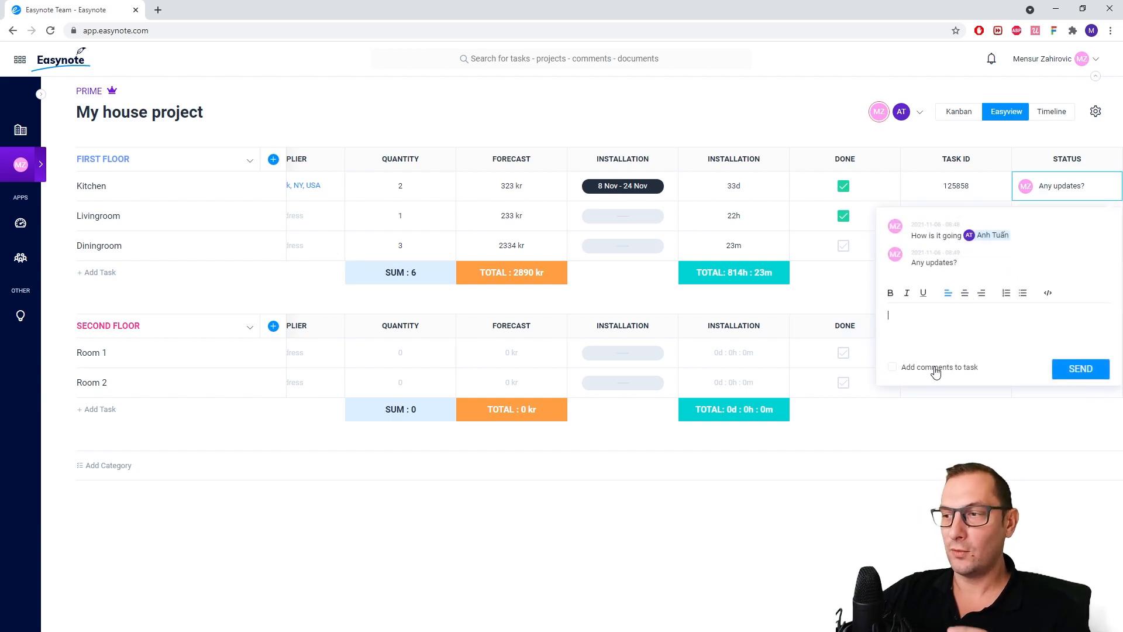
left_click(327, 309)
Add a Date widget column and rename it MUST BE FINISH BY
left_click(273, 160)
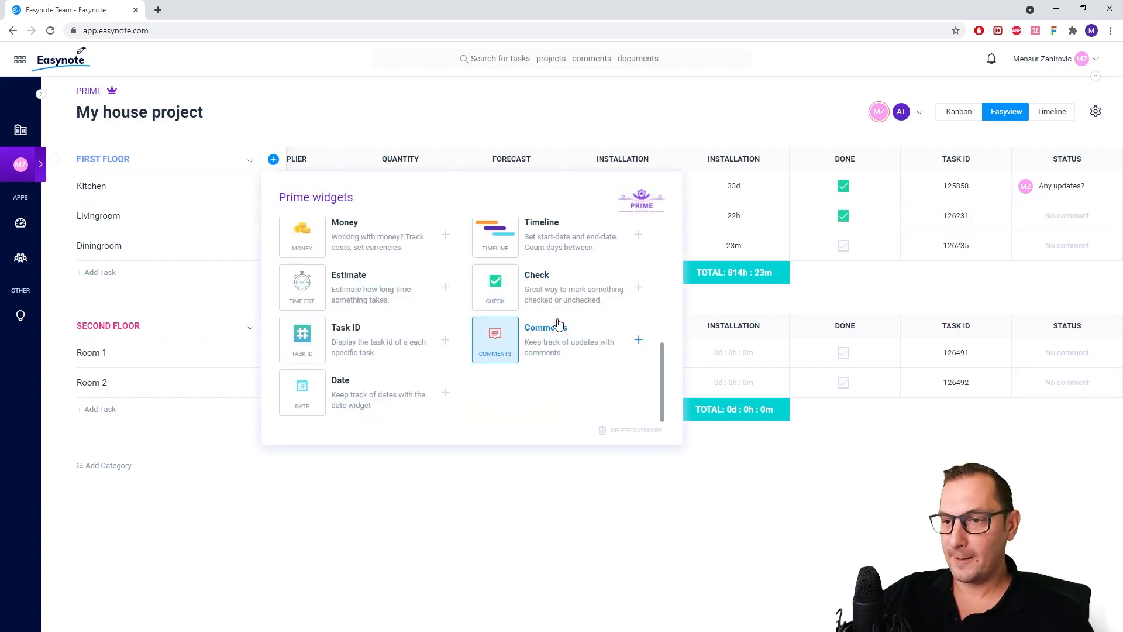
left_click(346, 388)
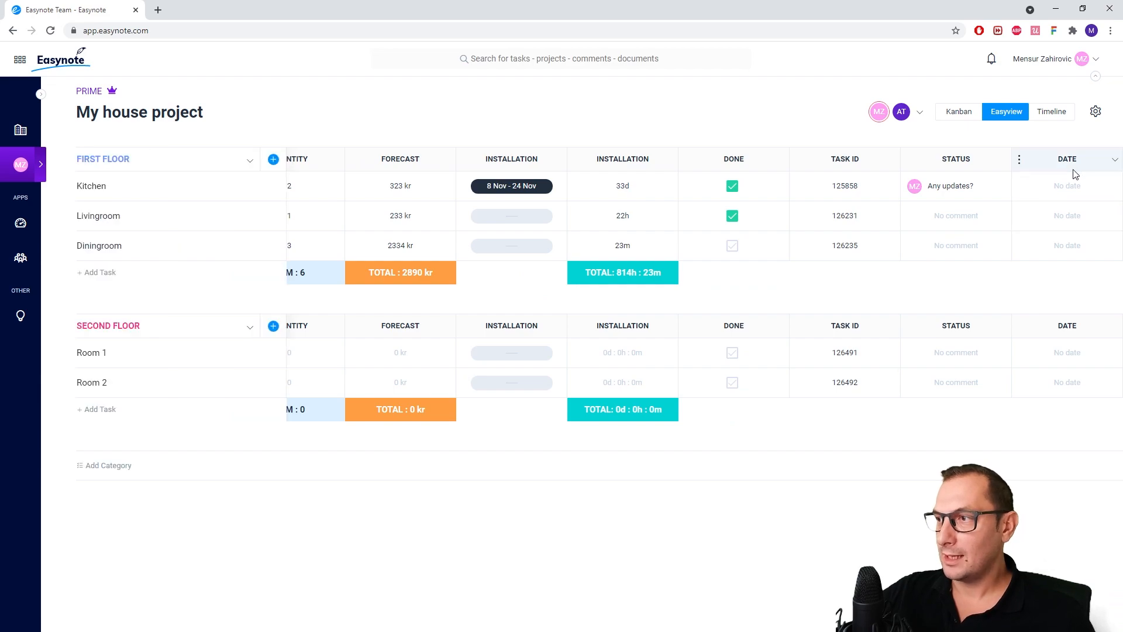
double_click(1066, 158)
type("MUS")
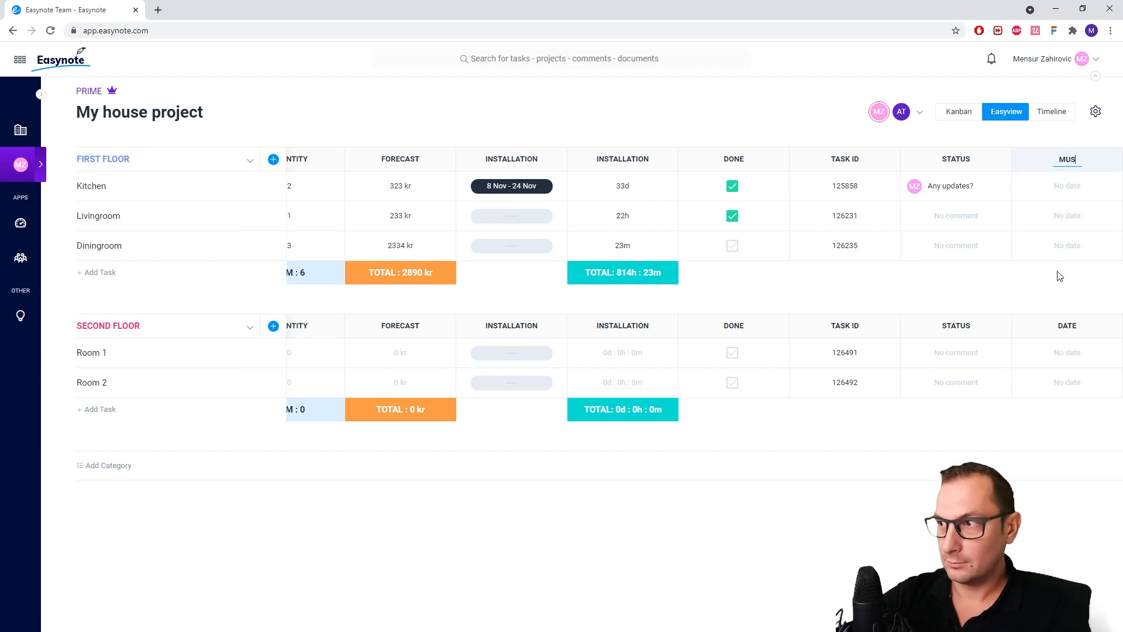
type("T BE FINISH BU")
key("BackSpace")
type("Y")
key("Return")
Set Kitchen's date in the MUST BE FINISH BY column to 25 November 2021
left_click(1062, 186)
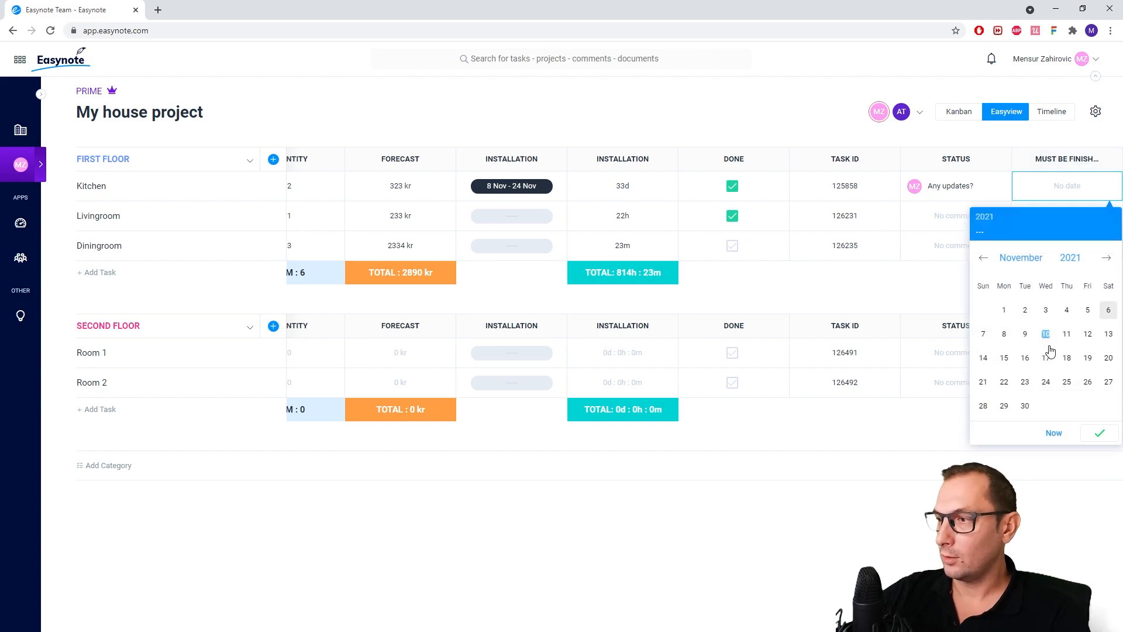
left_click(1067, 382)
left_click(1096, 431)
Add a task named Tiles to the FIRST FLOOR category
left_click_drag(494, 315, 975, 314)
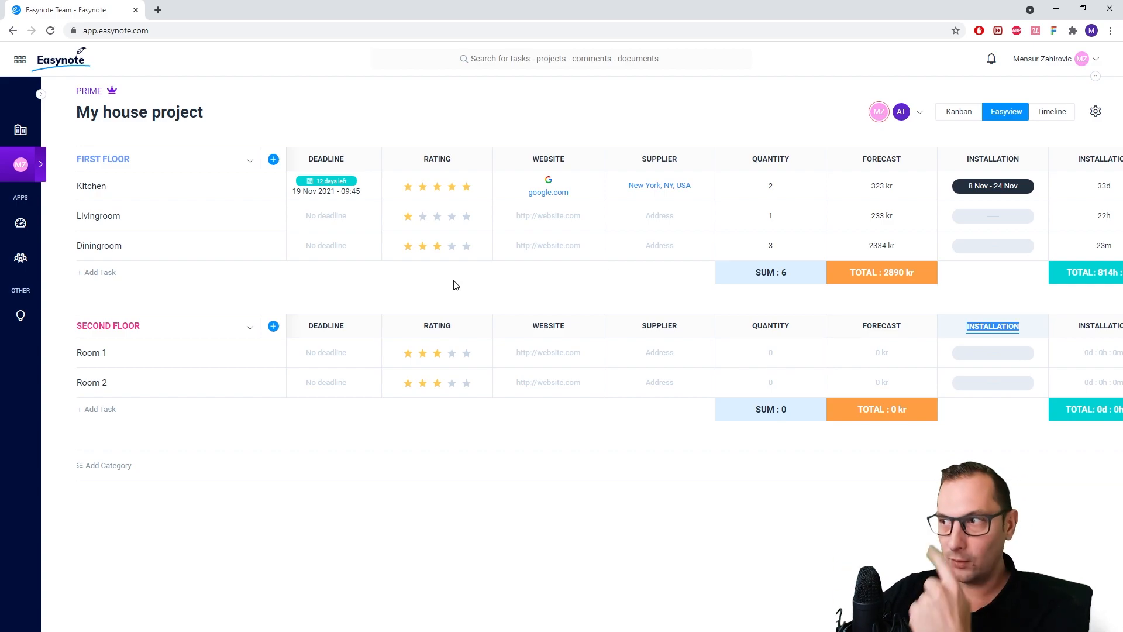
left_click(231, 302)
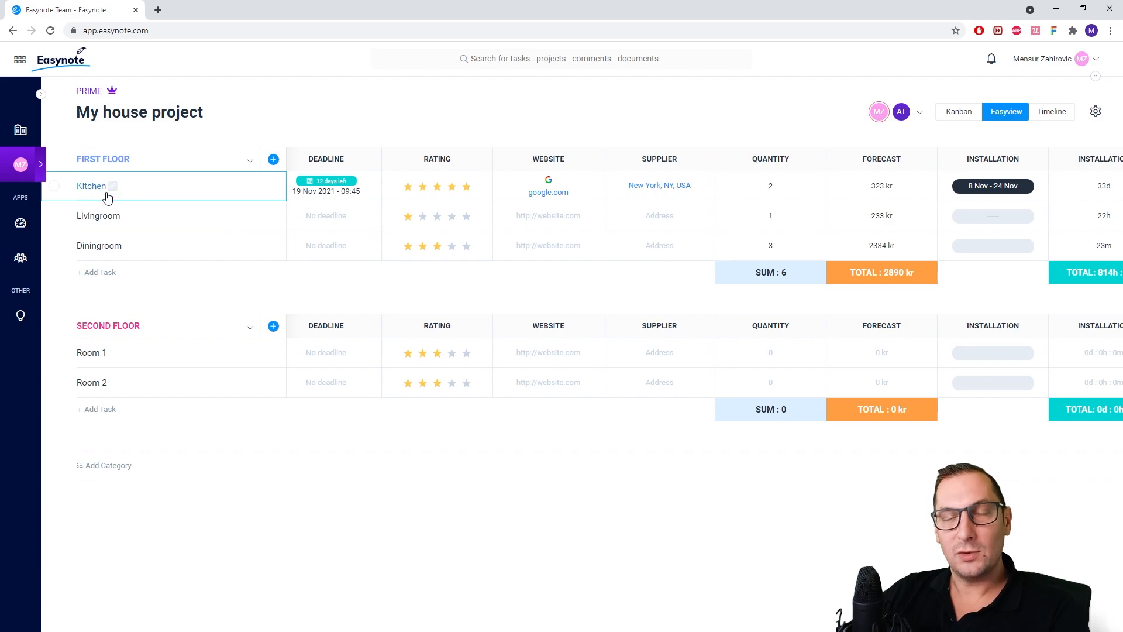
left_click(112, 273)
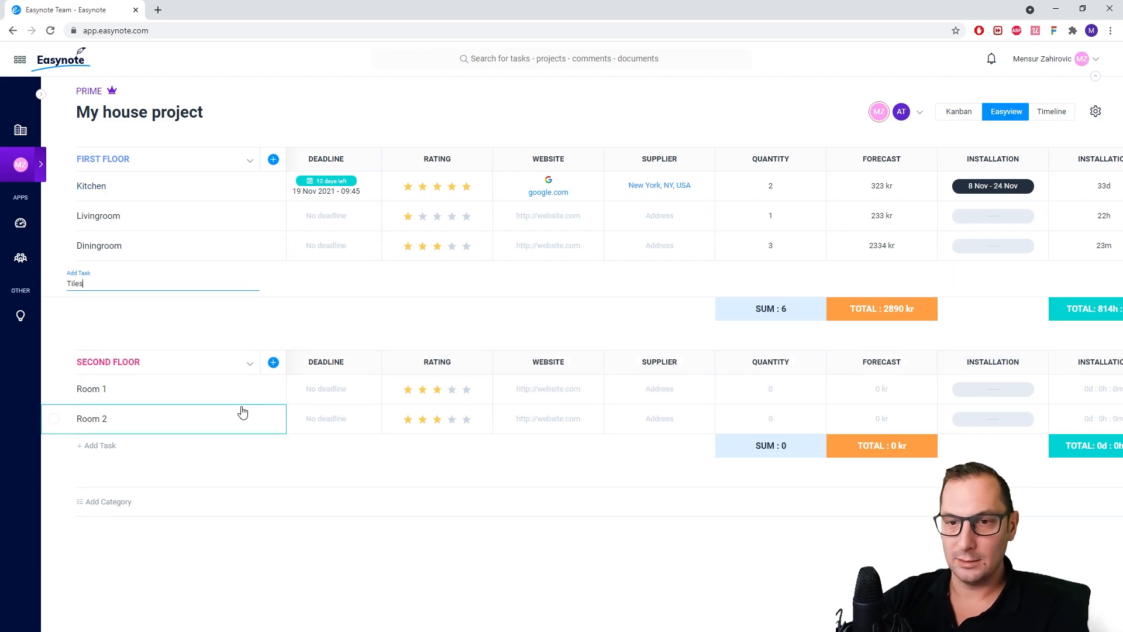
key("Return")
left_click(297, 346)
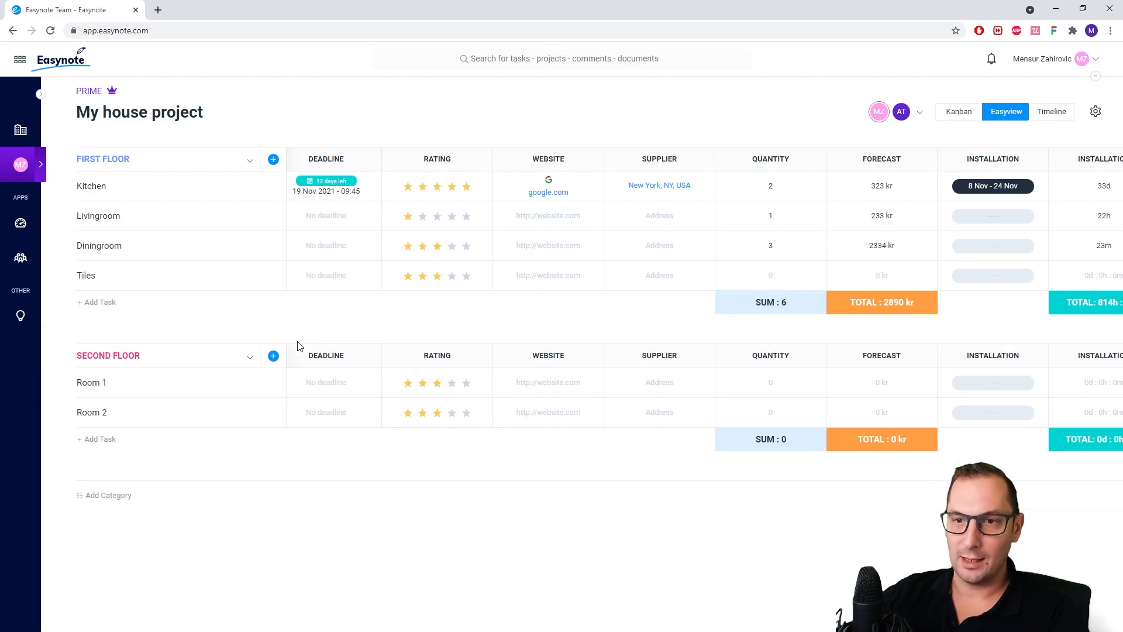
Make Tiles a subtask of Kitchen, then collapse and expand Kitchen's subtasks
left_click_drag(215, 286, 227, 193)
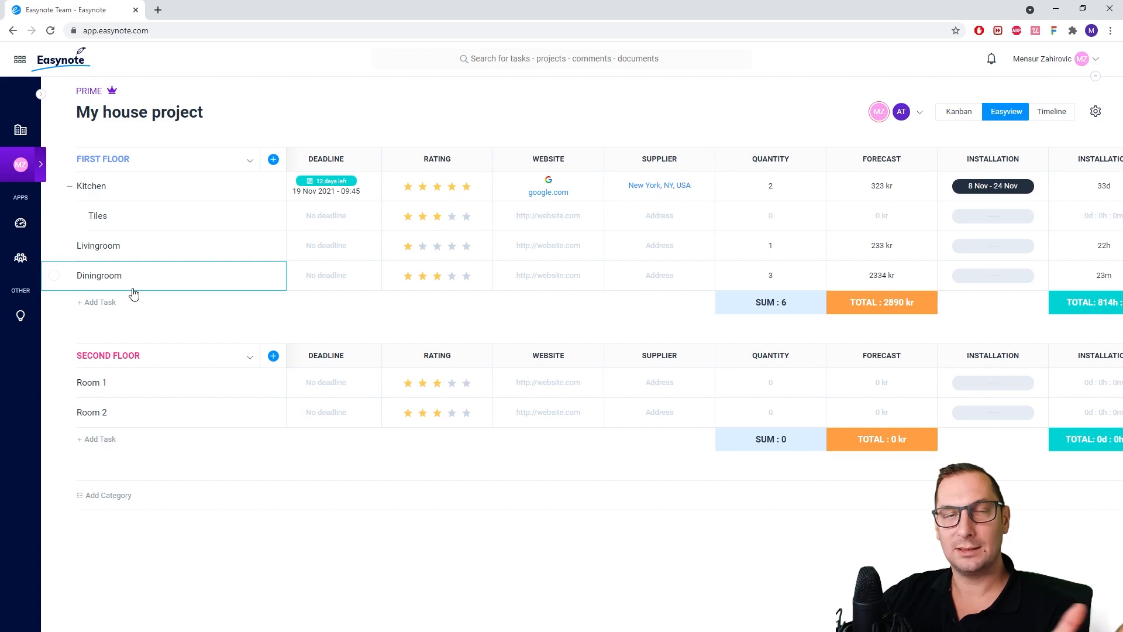
left_click(70, 188)
left_click(70, 187)
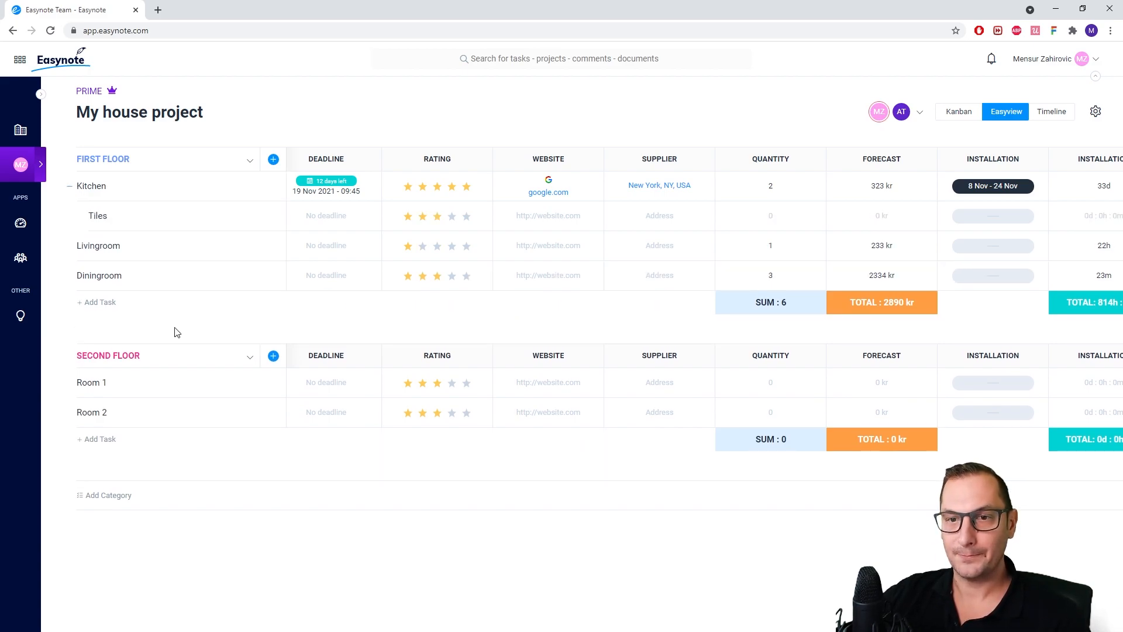
Open Kitchen's task details, post the comment "Any updates?" and attach the file betatester.jpg
left_click(189, 190)
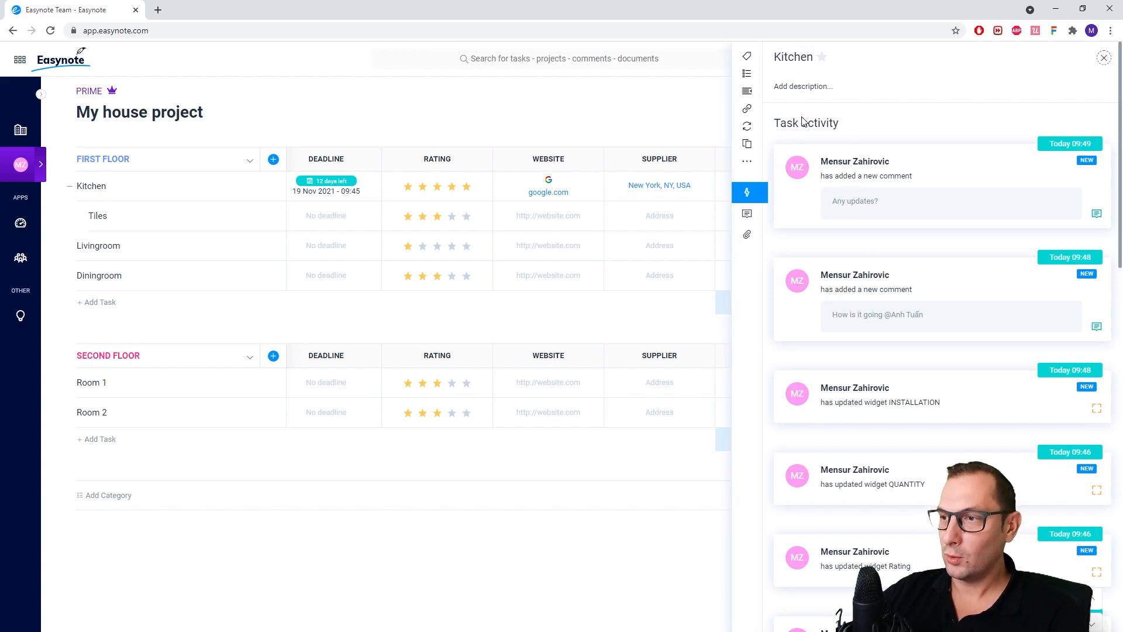
left_click(747, 214)
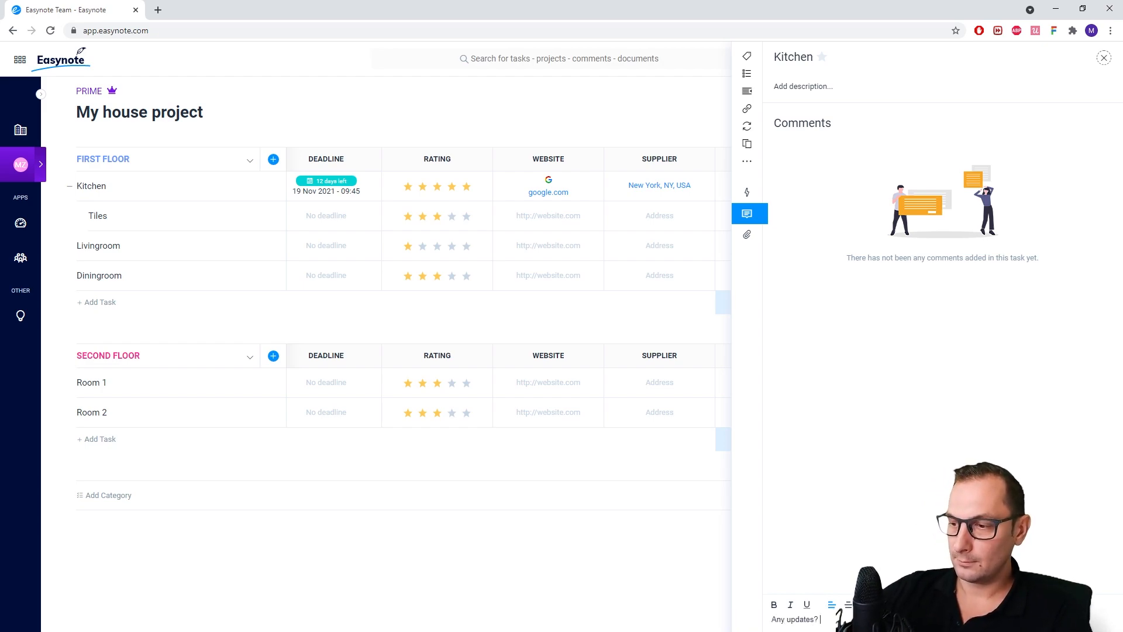
key("Return")
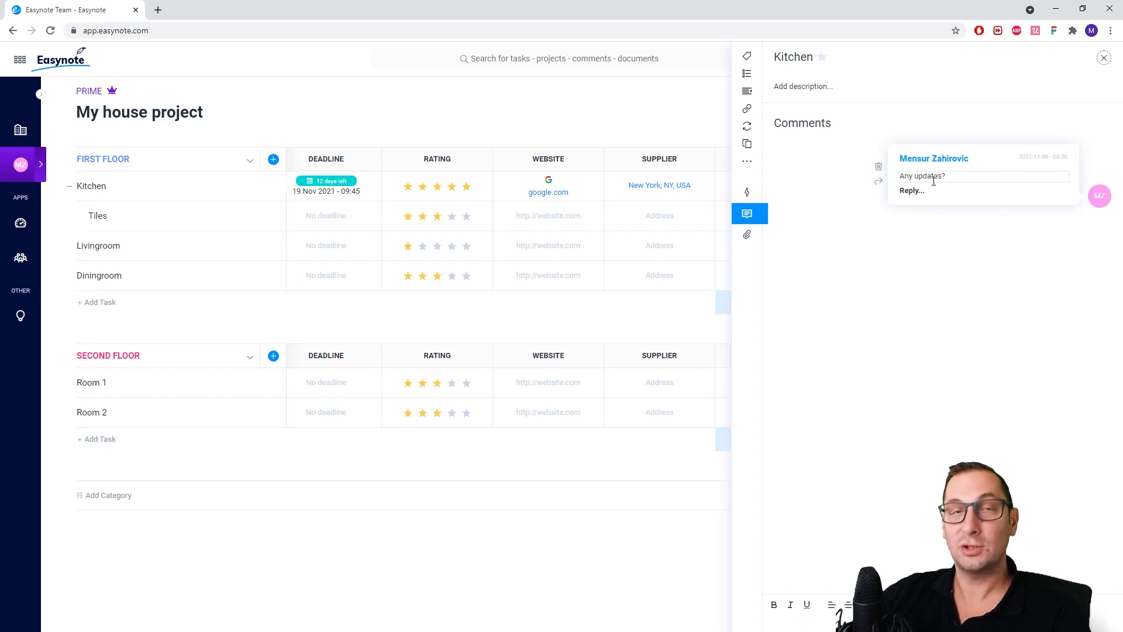
left_click(747, 236)
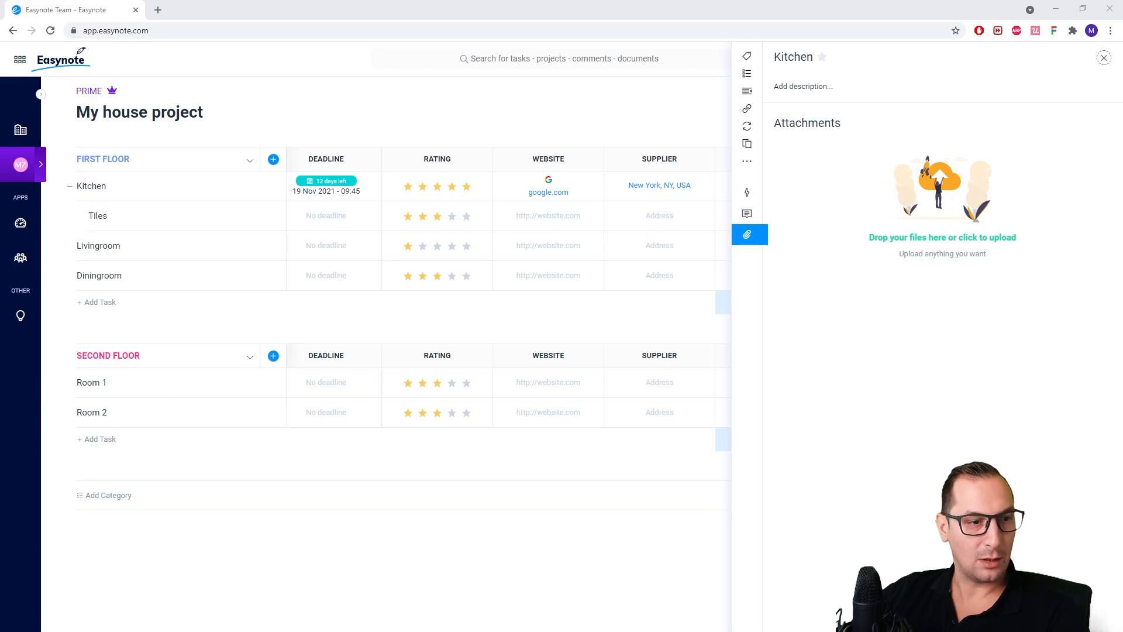
left_click_drag(737, 426, 799, 422)
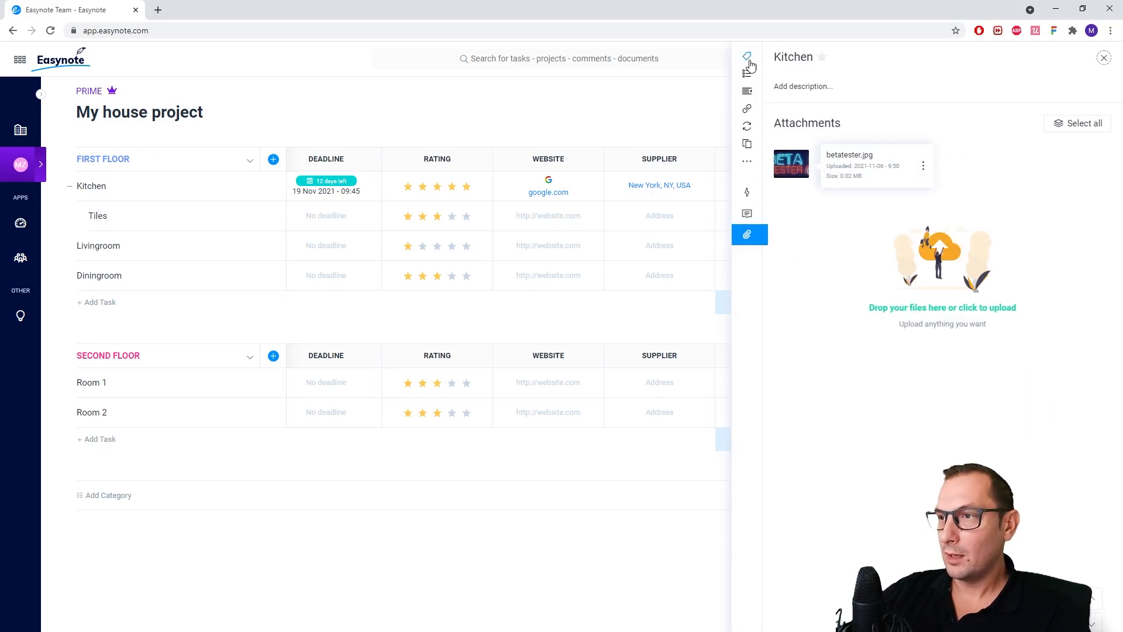
Create a red label named Urgent and apply it to the Kitchen task
left_click(747, 56)
left_click(821, 86)
type("Ur")
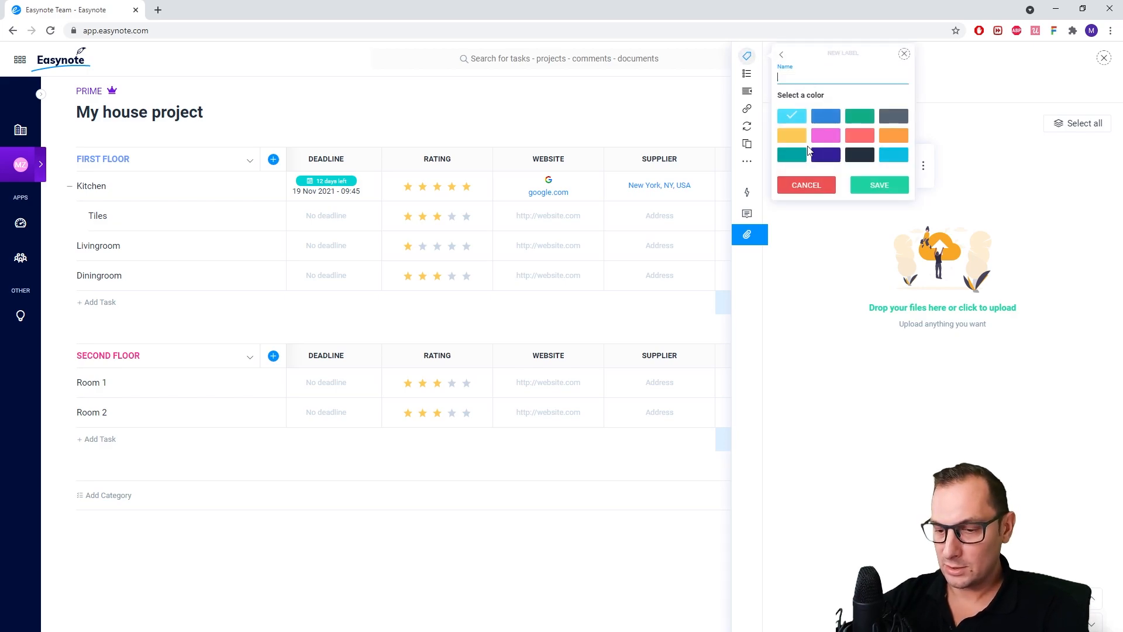
left_click(860, 136)
left_click(879, 185)
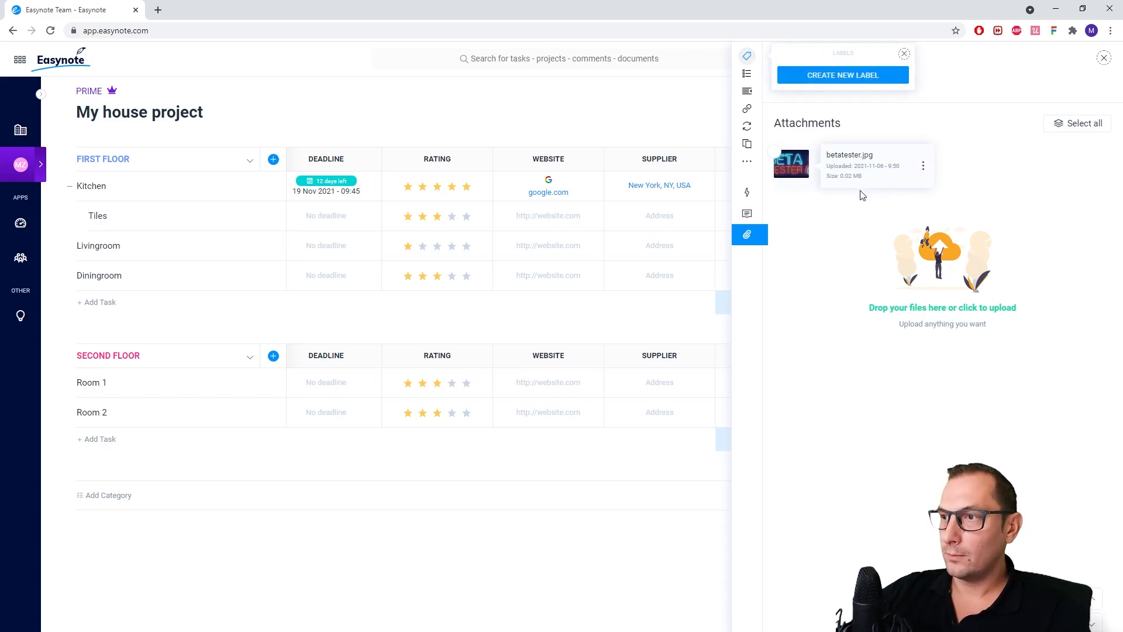
Add a checklist named Purchase with the subtask Tiles to Kitchen, and mark Tiles as done
left_click(746, 74)
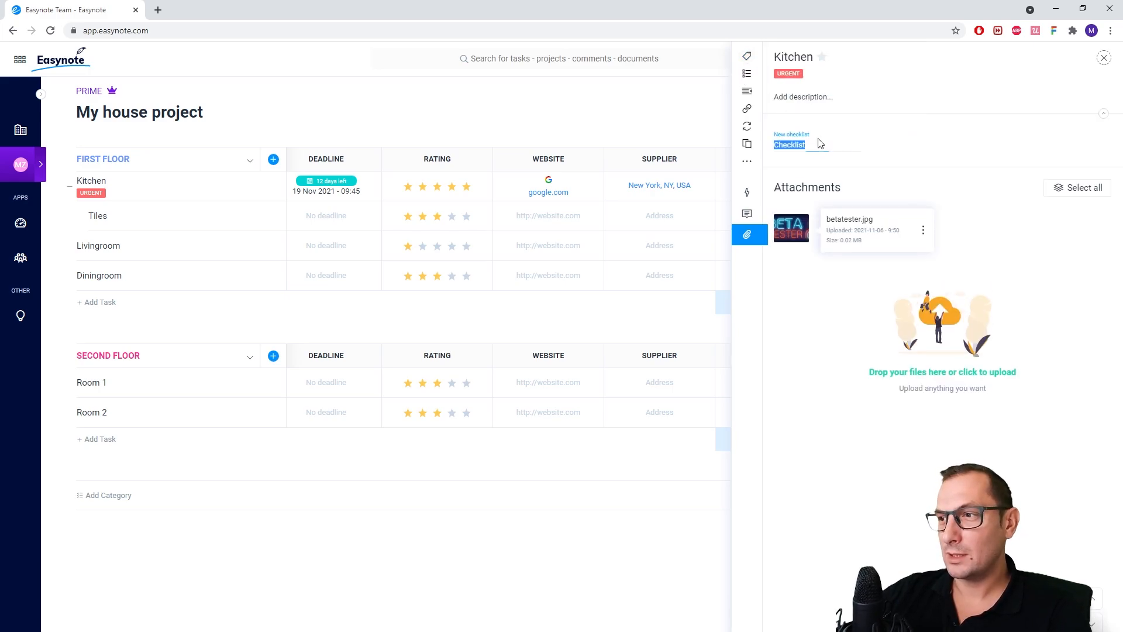
type("Purc")
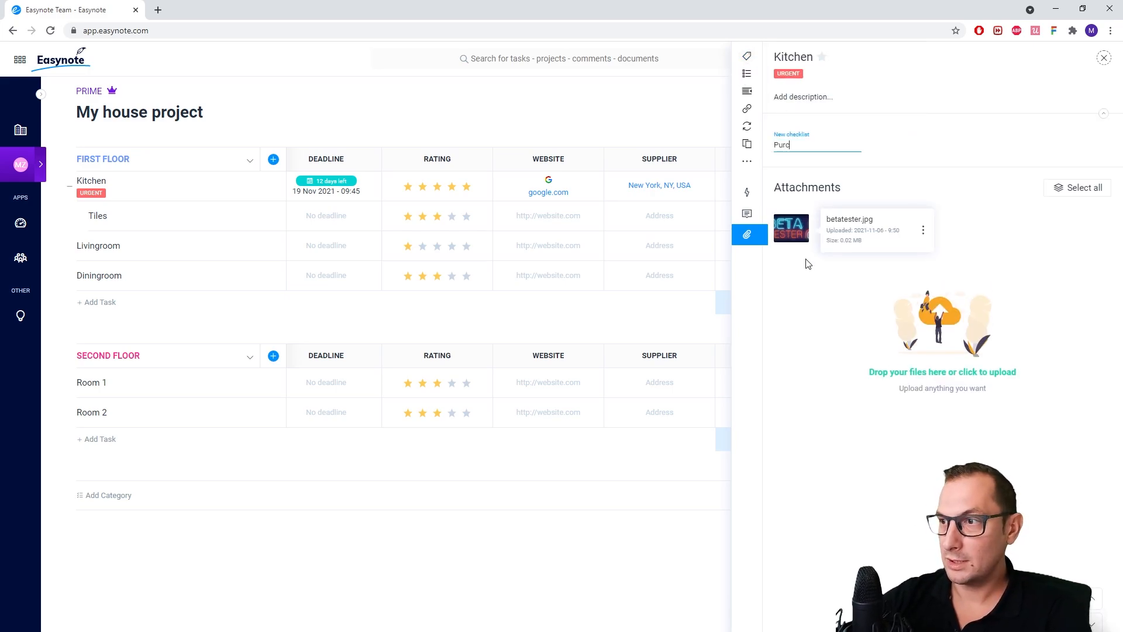
key("Return")
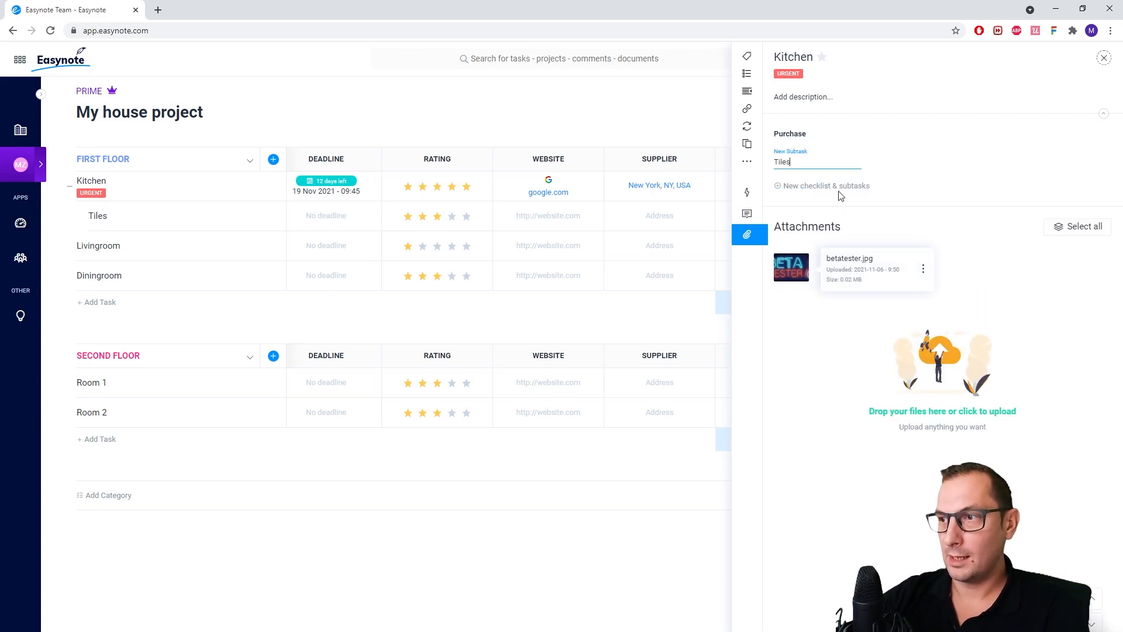
type("Tiles")
key("Return")
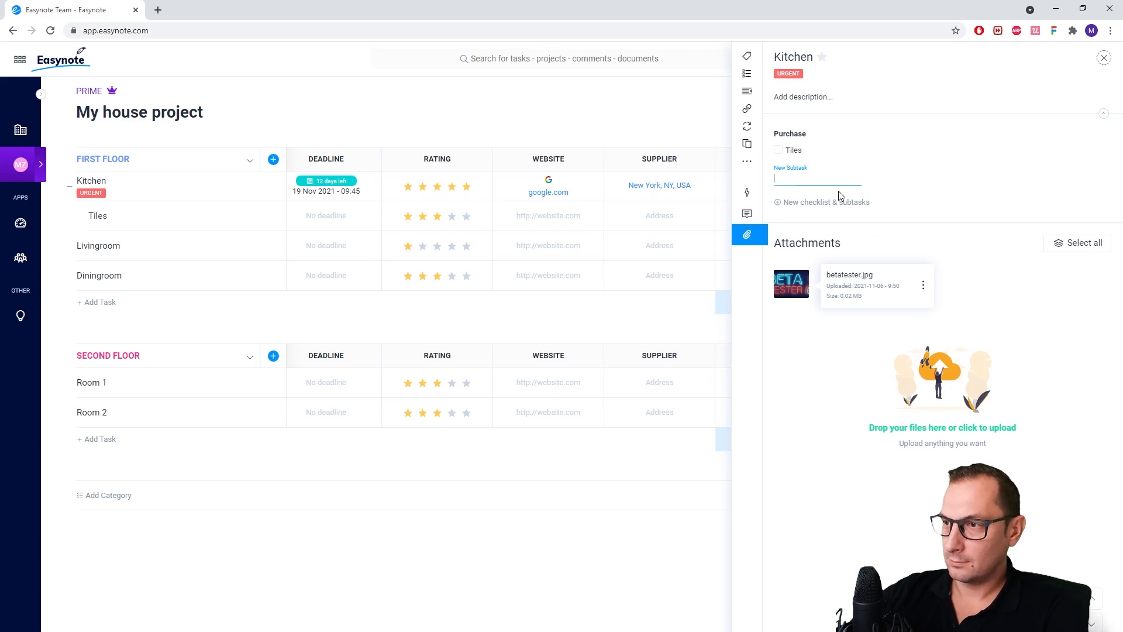
left_click(796, 414)
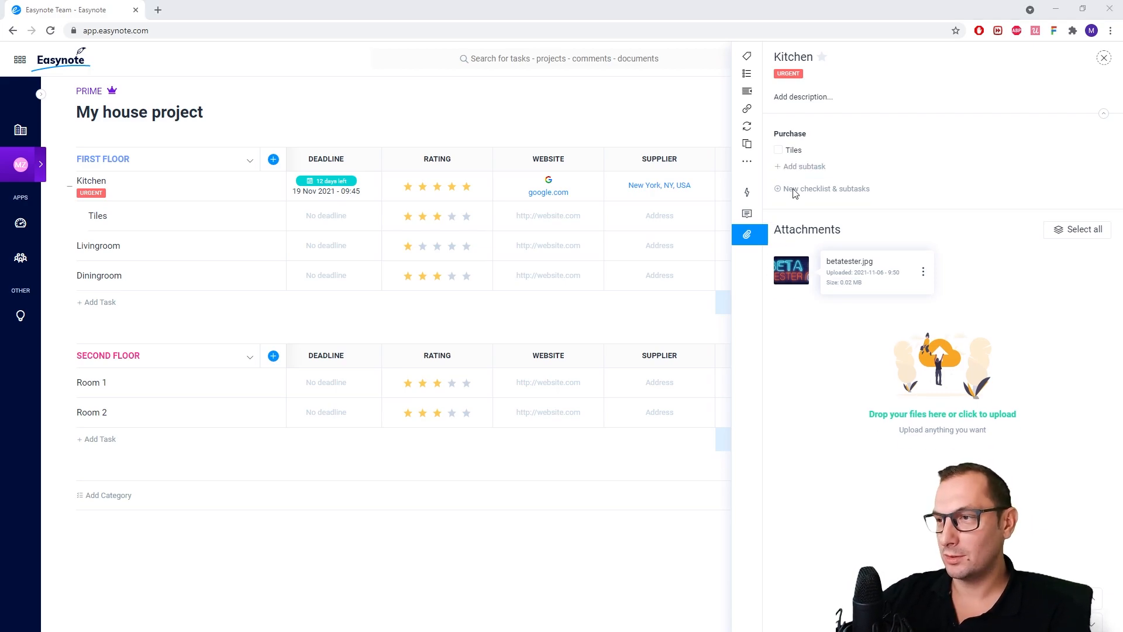
left_click(579, 321)
left_click(779, 150)
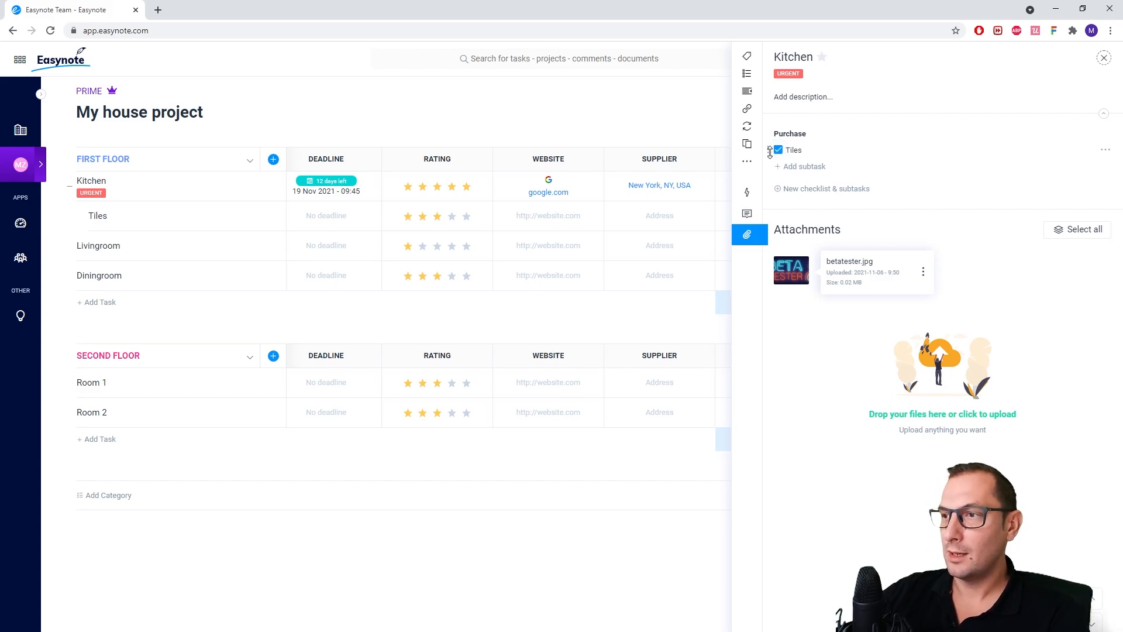
View the options of the Tiles checklist item and Kitchen's shareable task link
left_click(1107, 151)
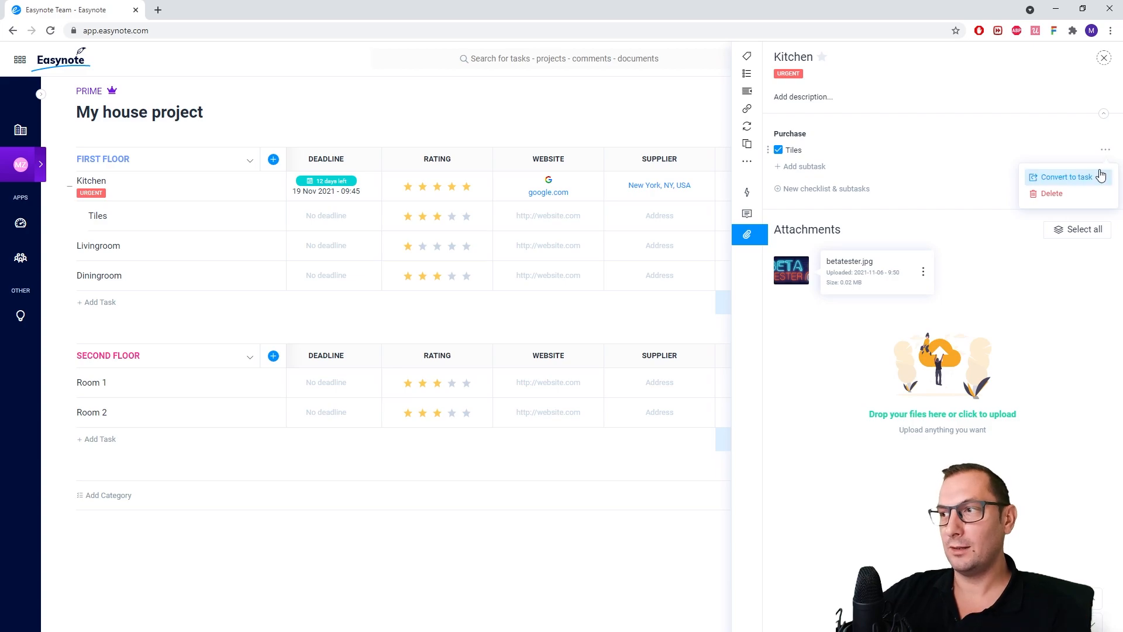
left_click(748, 108)
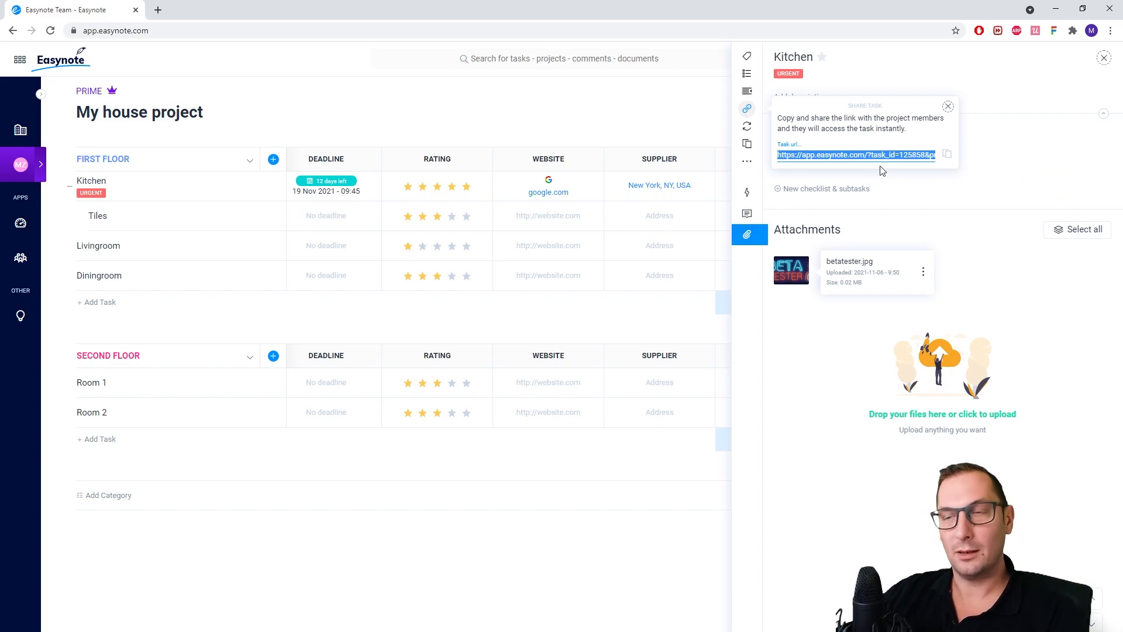
Turn on repetition for Kitchen, try the weekly, monthly and daily intervals, and turn repetition off again
left_click(749, 126)
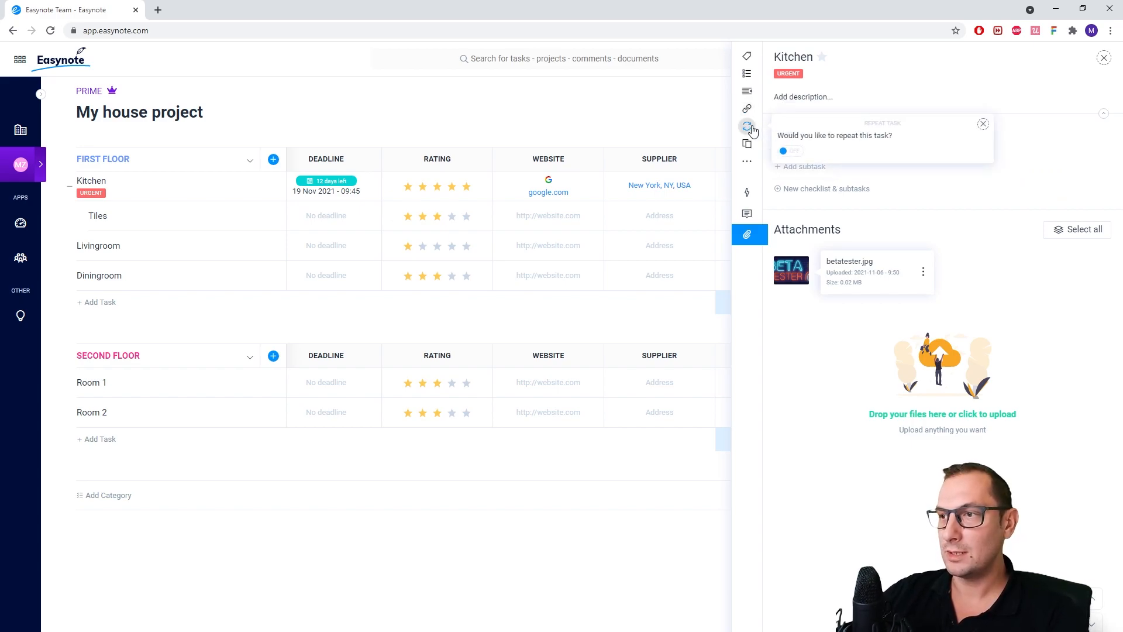
left_click(788, 151)
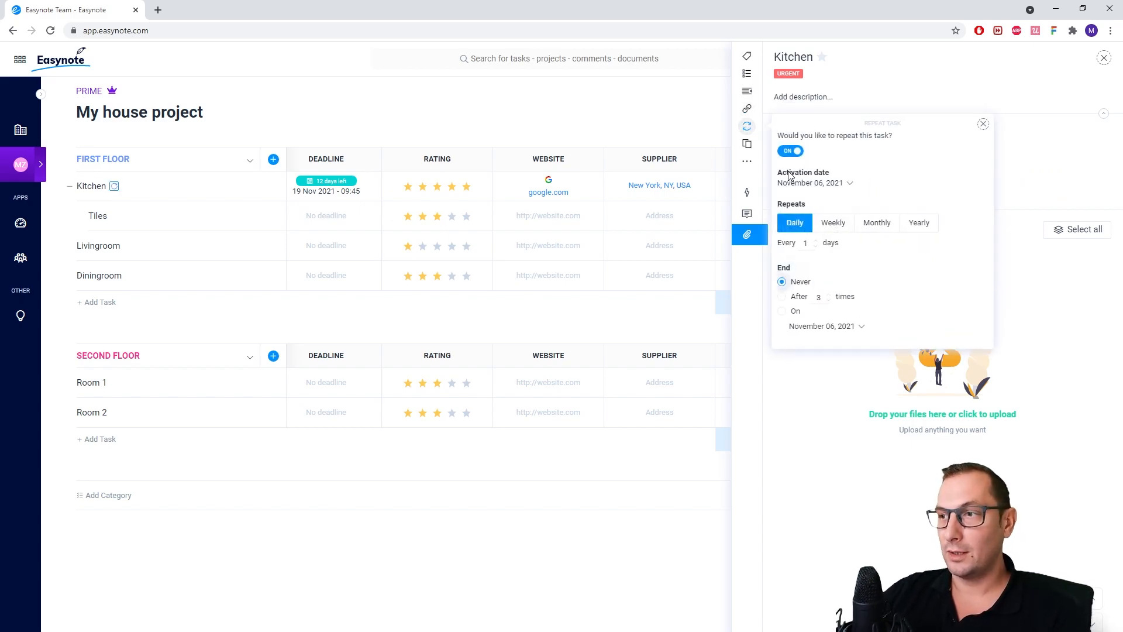
left_click(823, 234)
left_click(876, 225)
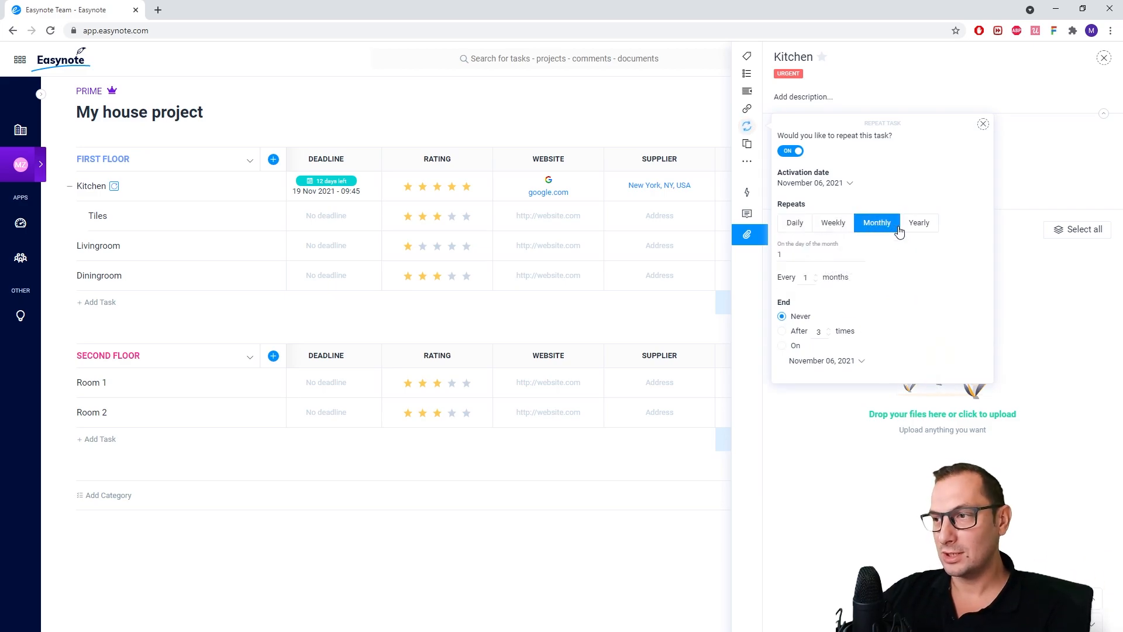
left_click(808, 229)
left_click(790, 151)
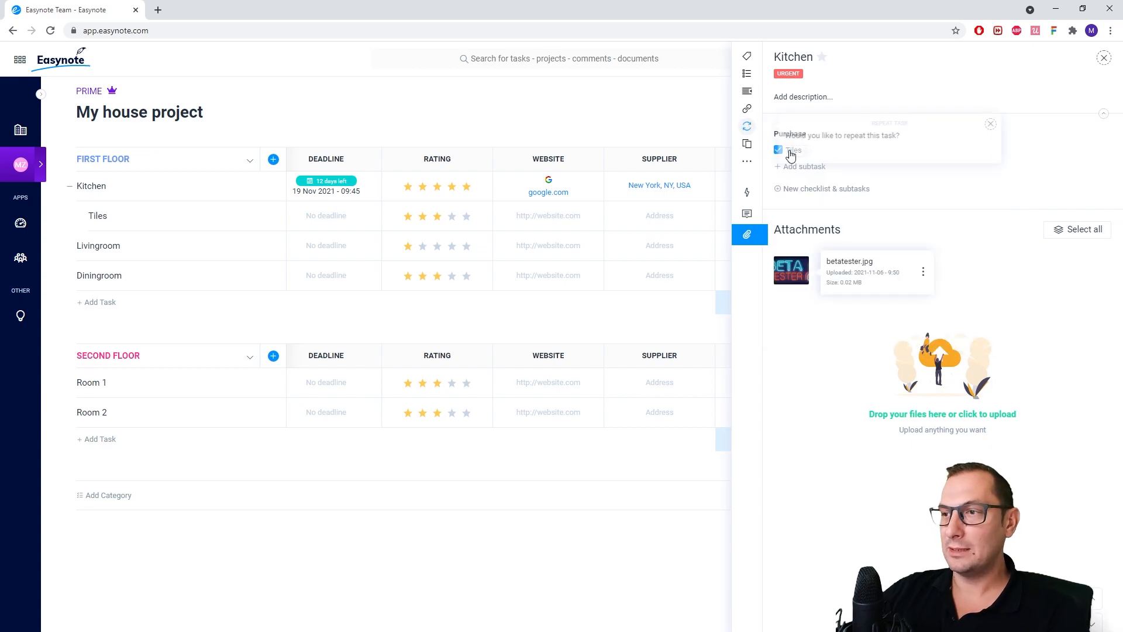
Examine the options for moving or copying Kitchen to another project
left_click(751, 148)
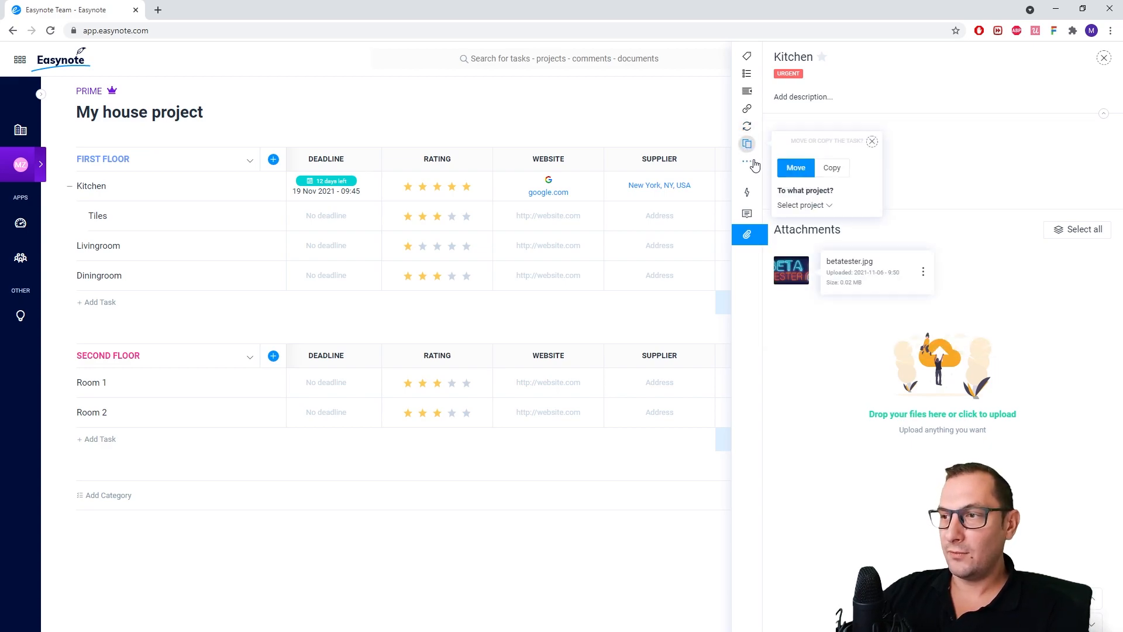
left_click(822, 207)
left_click(835, 169)
left_click(790, 168)
Start deleting the Kitchen task, decline the deletion and close the task details
left_click(747, 165)
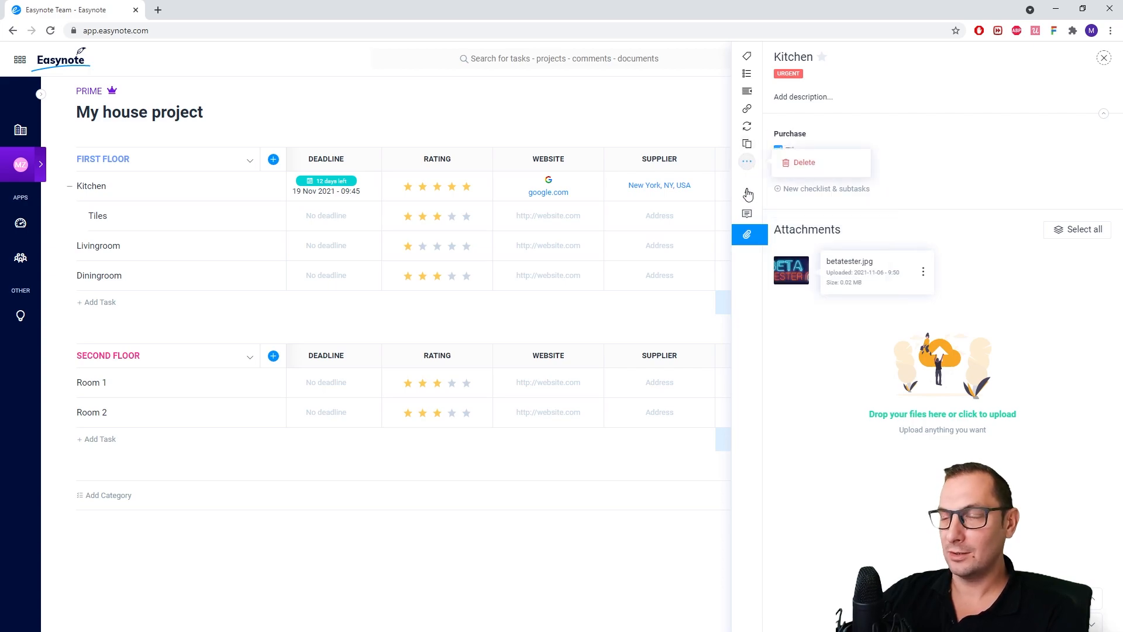
left_click(748, 349)
left_click(792, 365)
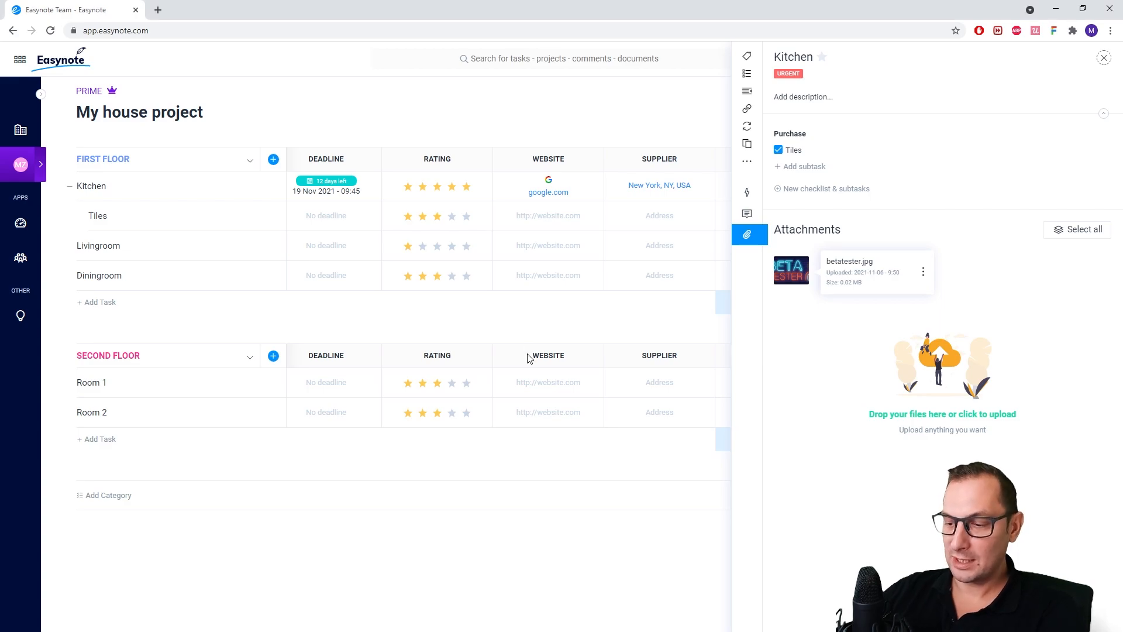
key("Delete")
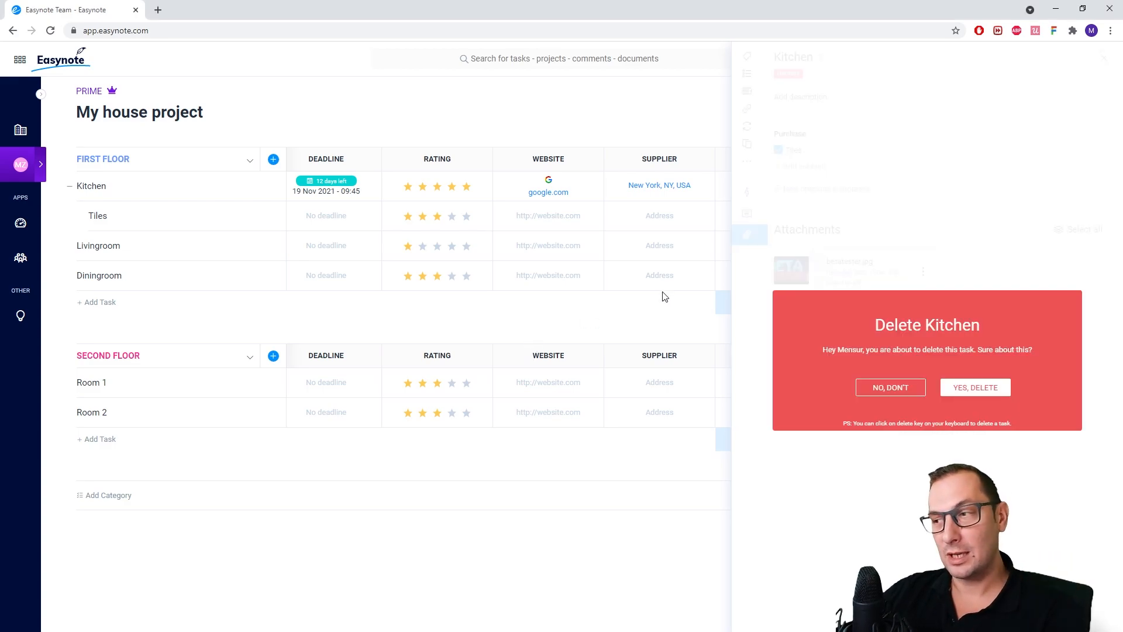
left_click(891, 389)
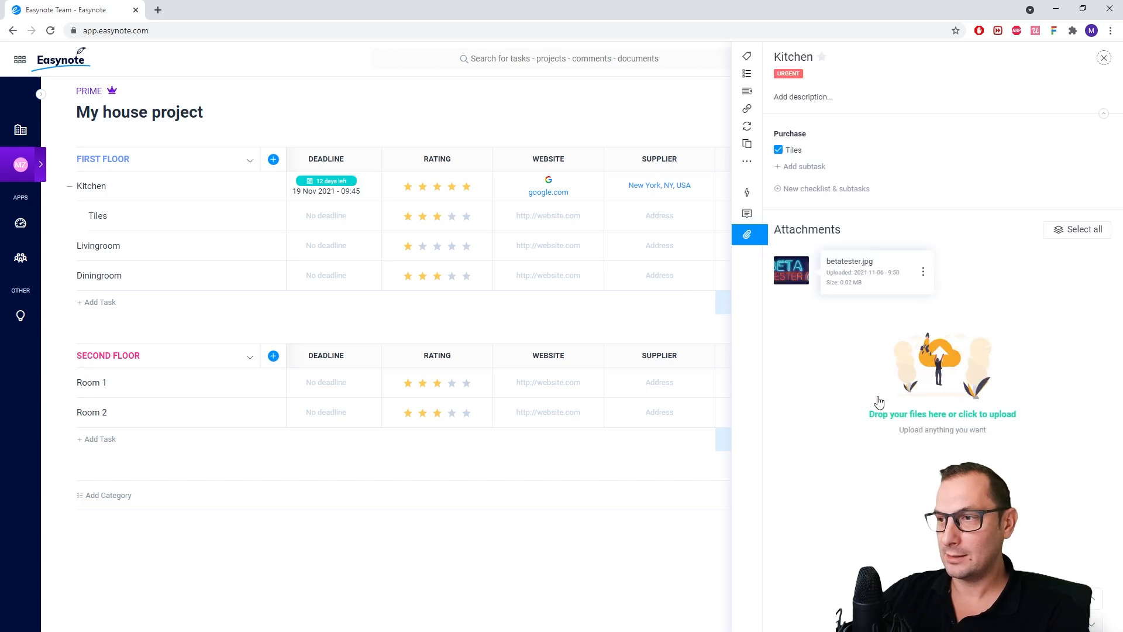
left_click(610, 548)
Examine the sorting and widget options of the DEADLINE, RATING, WEBSITE and QUANTITY columns
left_click(378, 160)
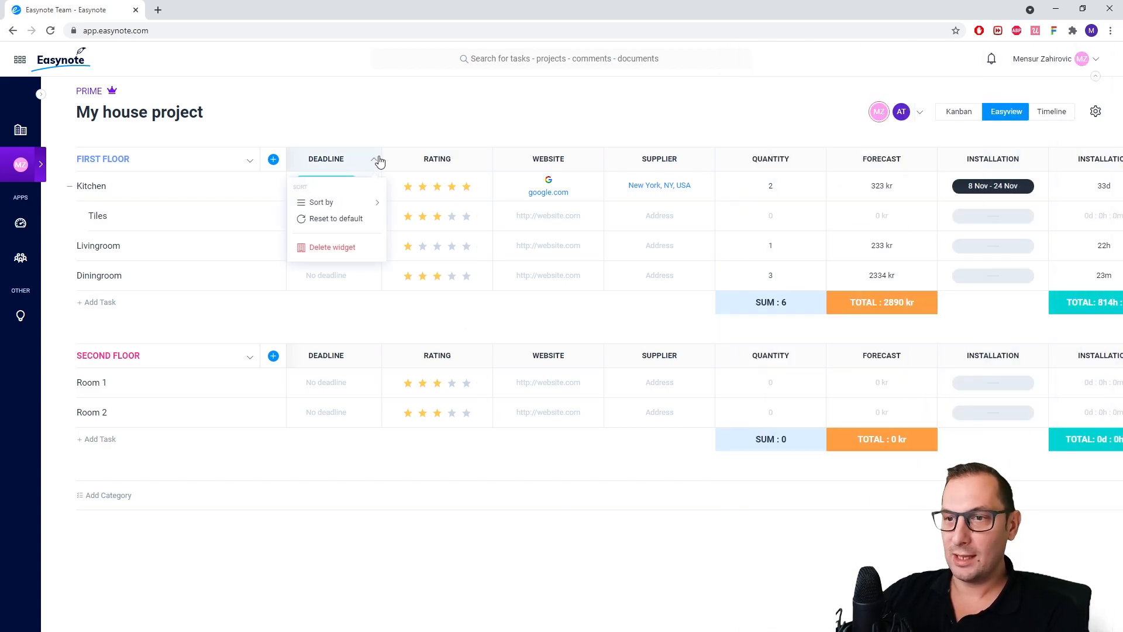
mouse_move(362, 203)
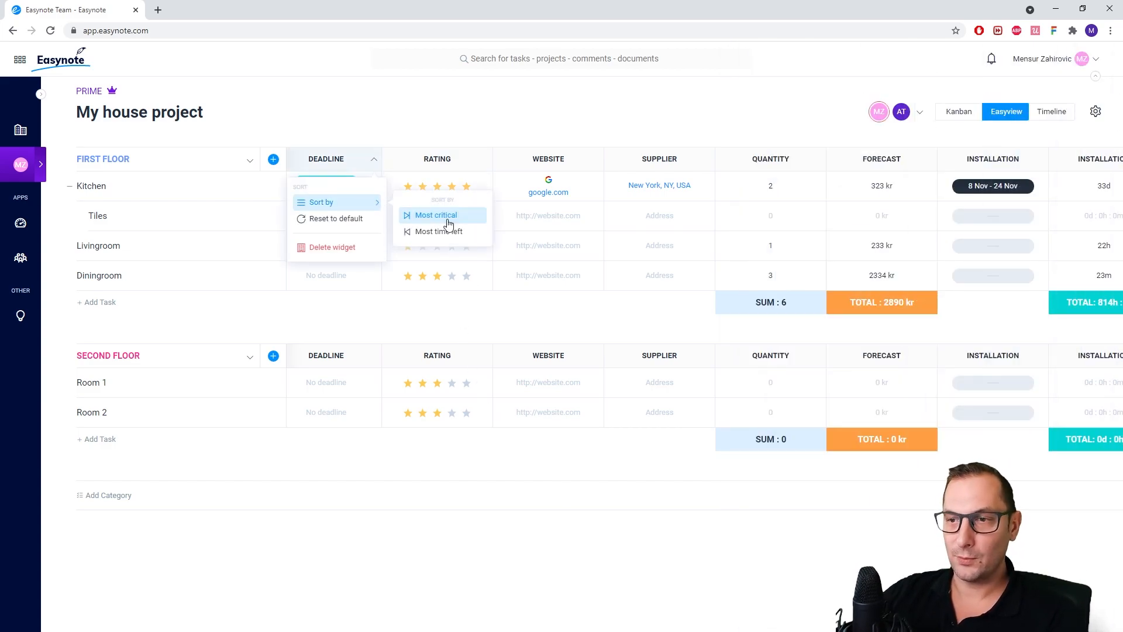
left_click(485, 160)
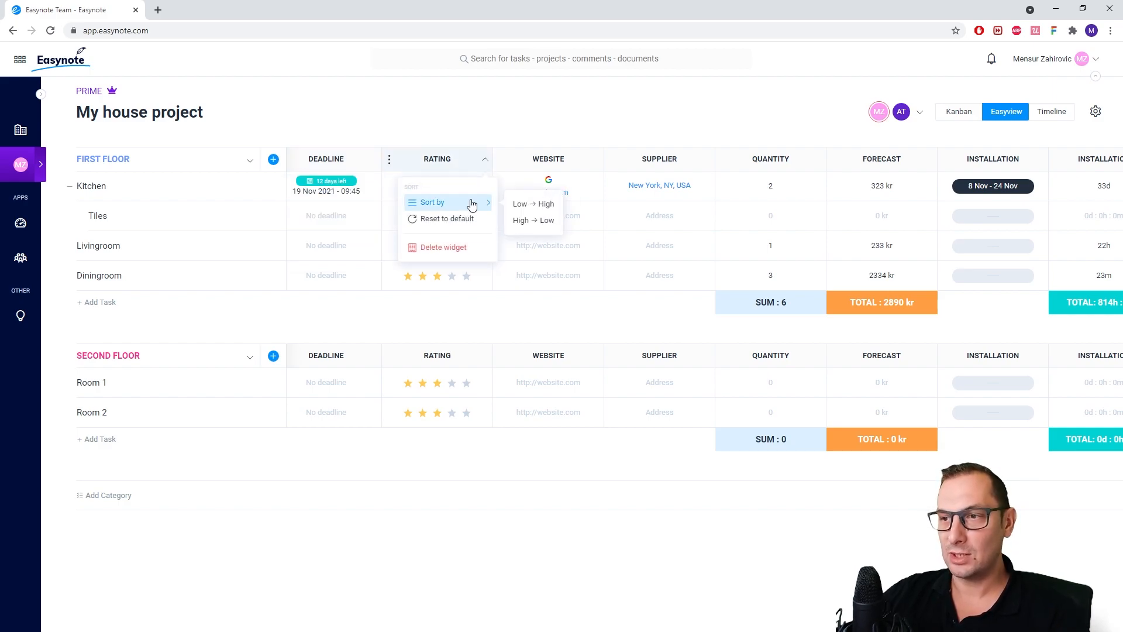
left_click(599, 164)
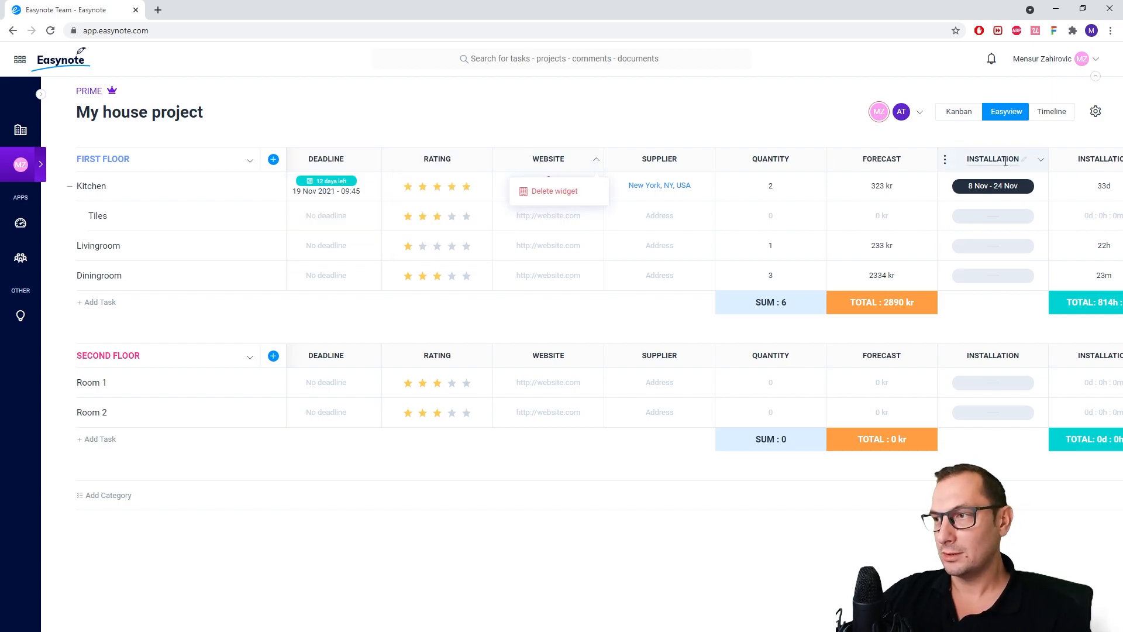
left_click(818, 166)
mouse_move(802, 201)
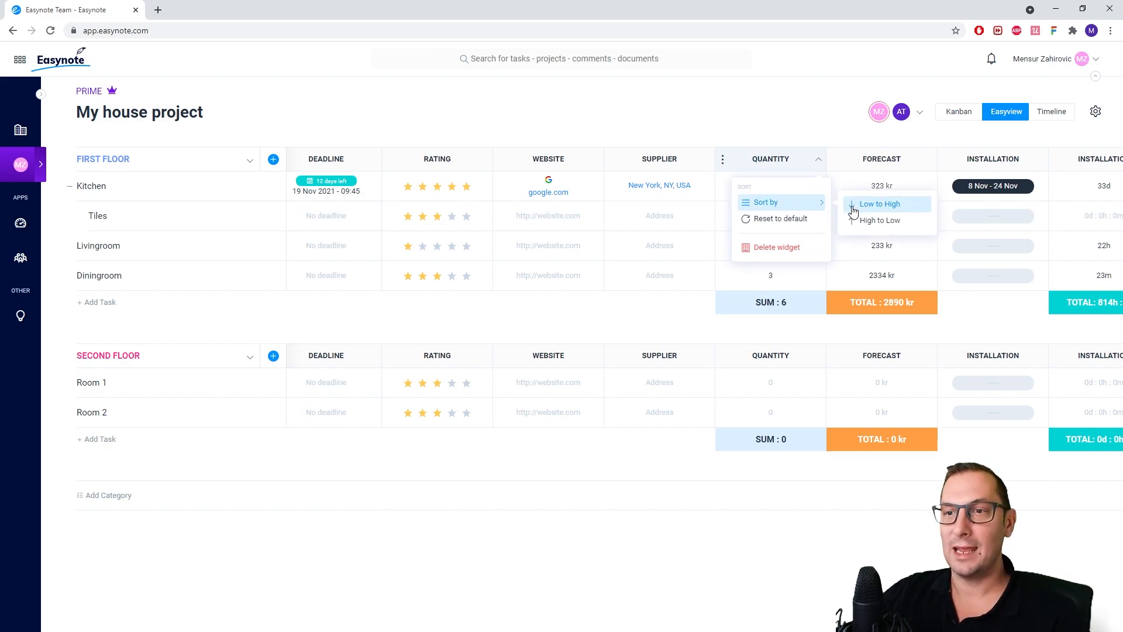
left_click(483, 326)
Move the Diningroom task from FIRST FLOOR to the end of the SECOND FLOOR category
left_click_drag(201, 276, 274, 456)
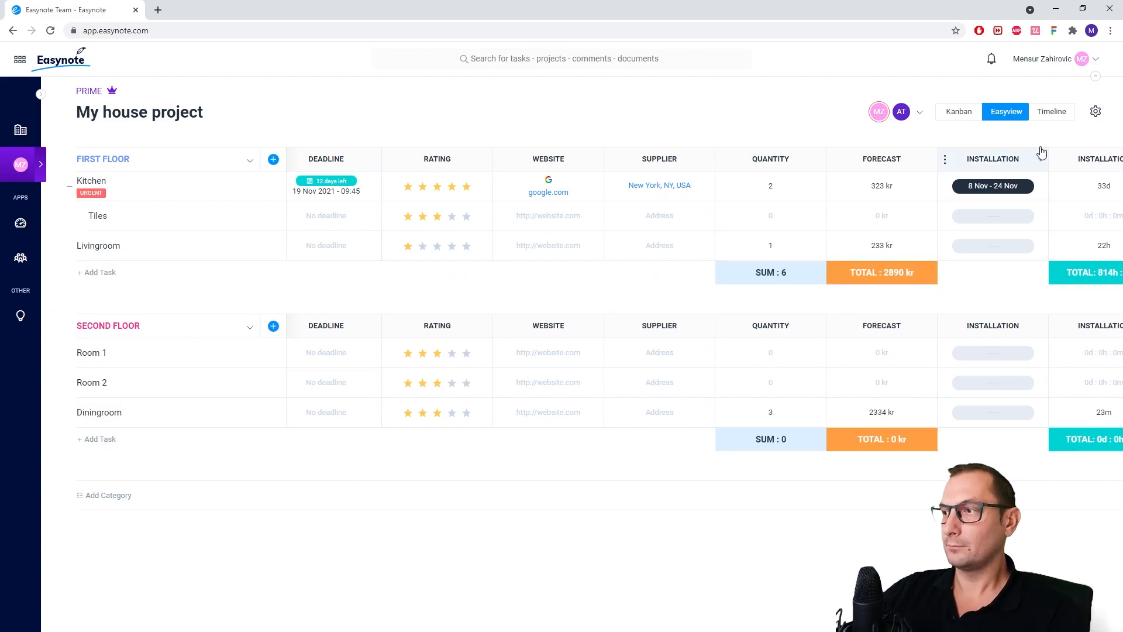
Examine the task import options for Trello, Asana, Monday and a pasted list, and close the import dialog
left_click(1095, 112)
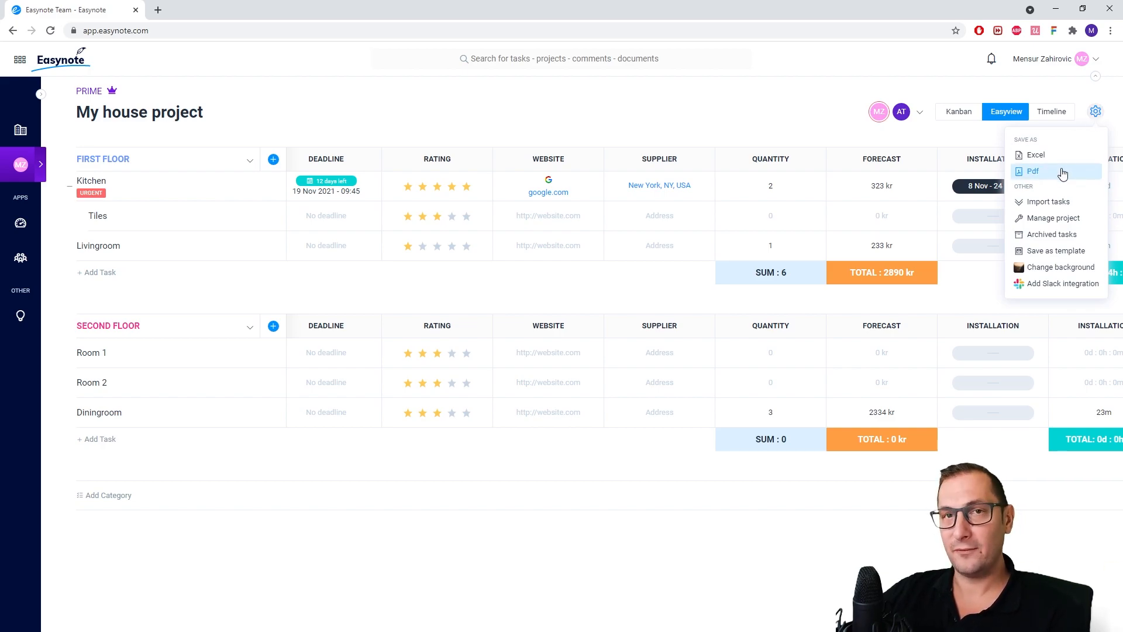
left_click(1071, 201)
left_click(410, 322)
left_click(410, 385)
left_click(409, 447)
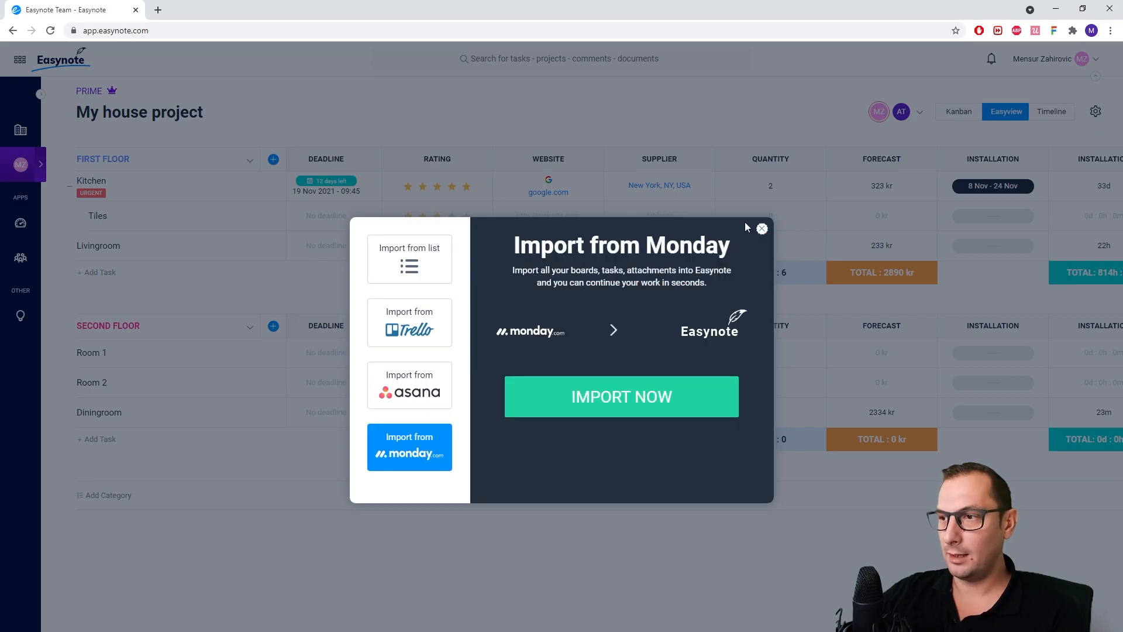
left_click(431, 251)
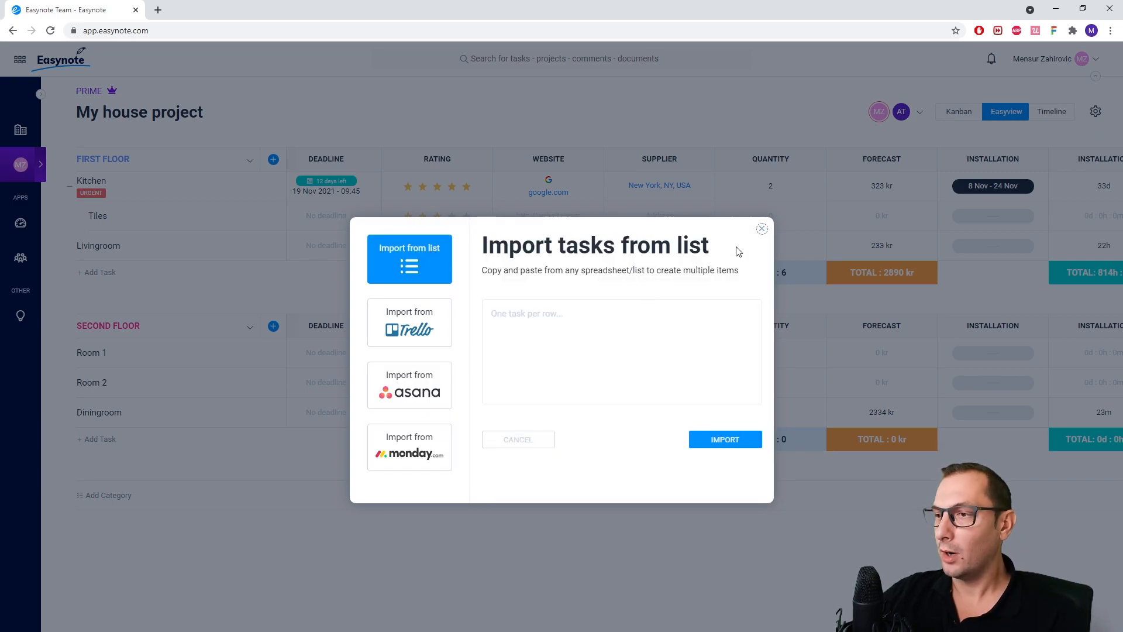
left_click(762, 228)
Archive the Livingroom task in the FIRST FLOOR category
left_click(1096, 113)
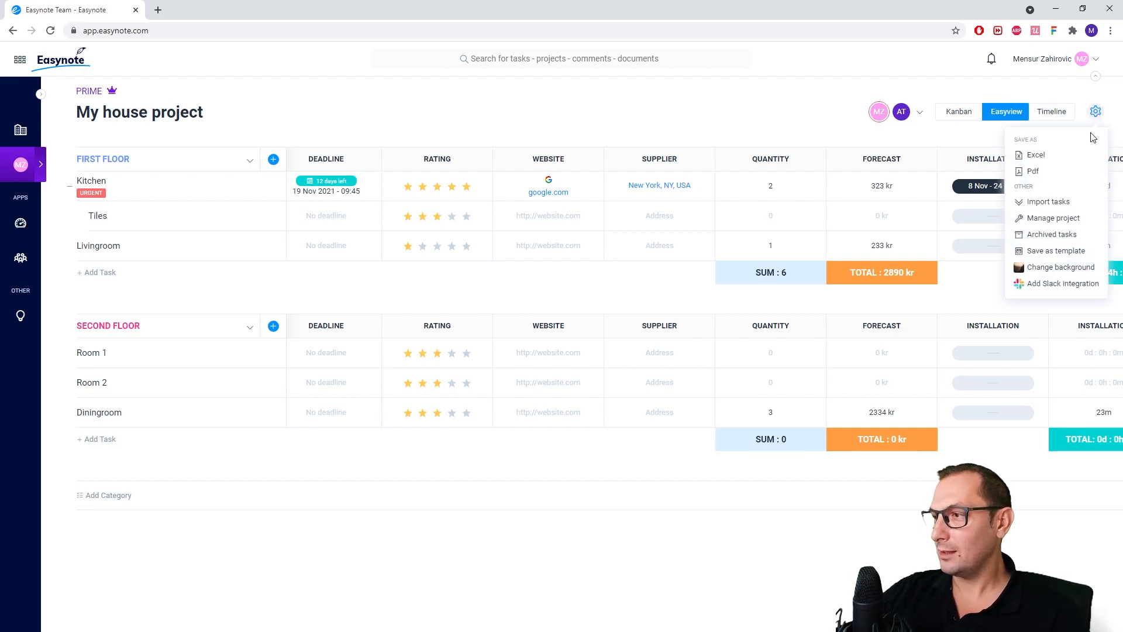
left_click(268, 299)
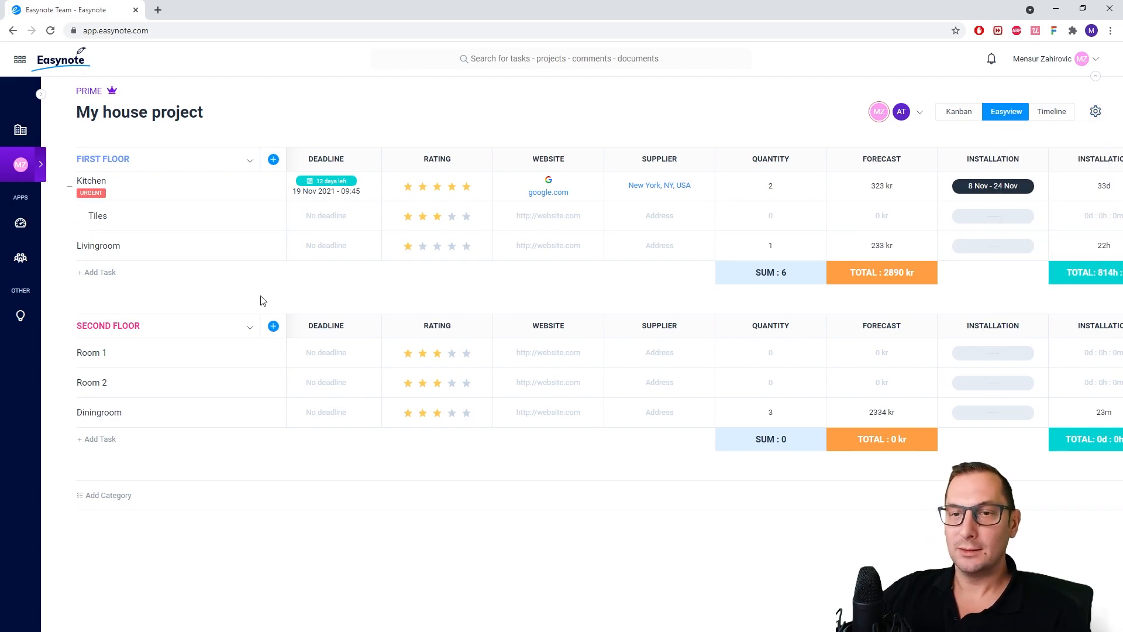
left_click(222, 258)
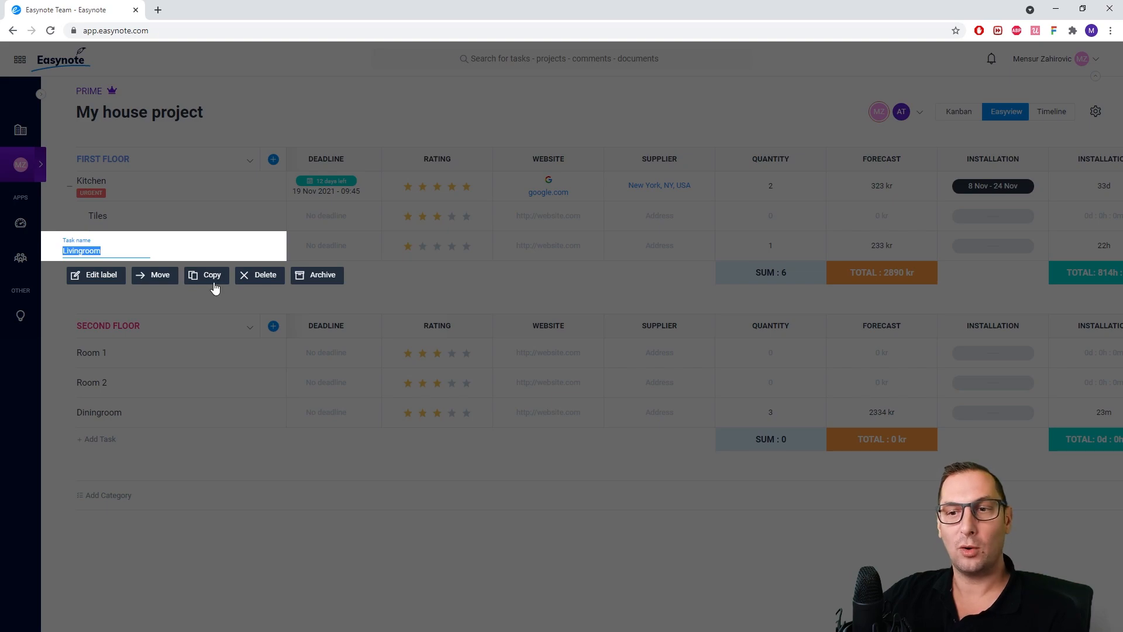
left_click(309, 277)
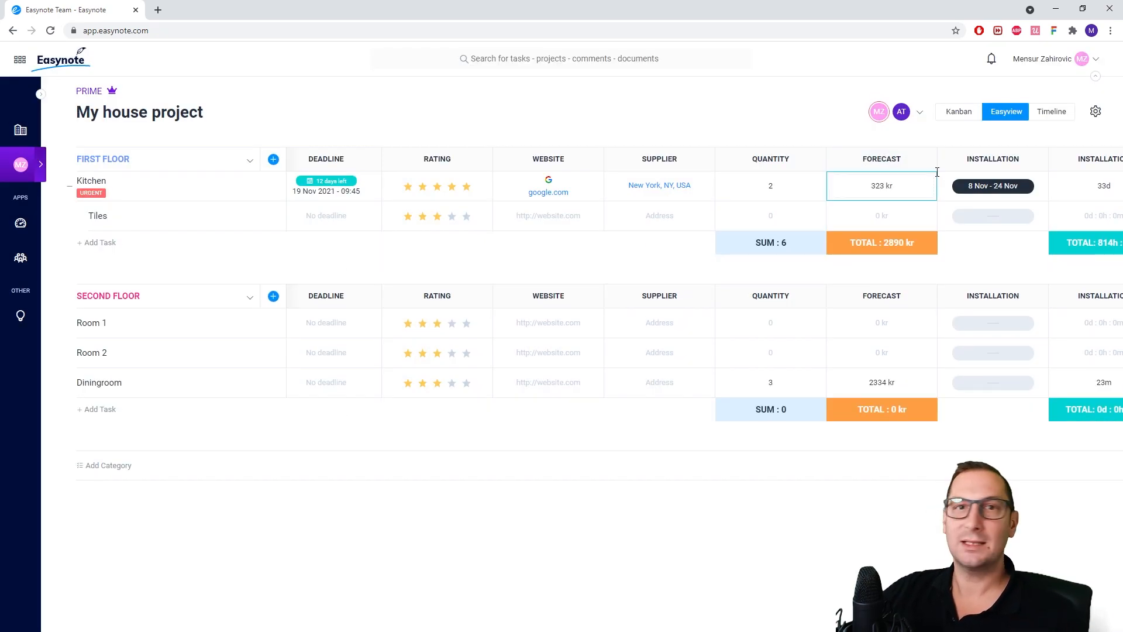
View the project's archived tasks, return to the board and open the project's settings options
left_click(1095, 112)
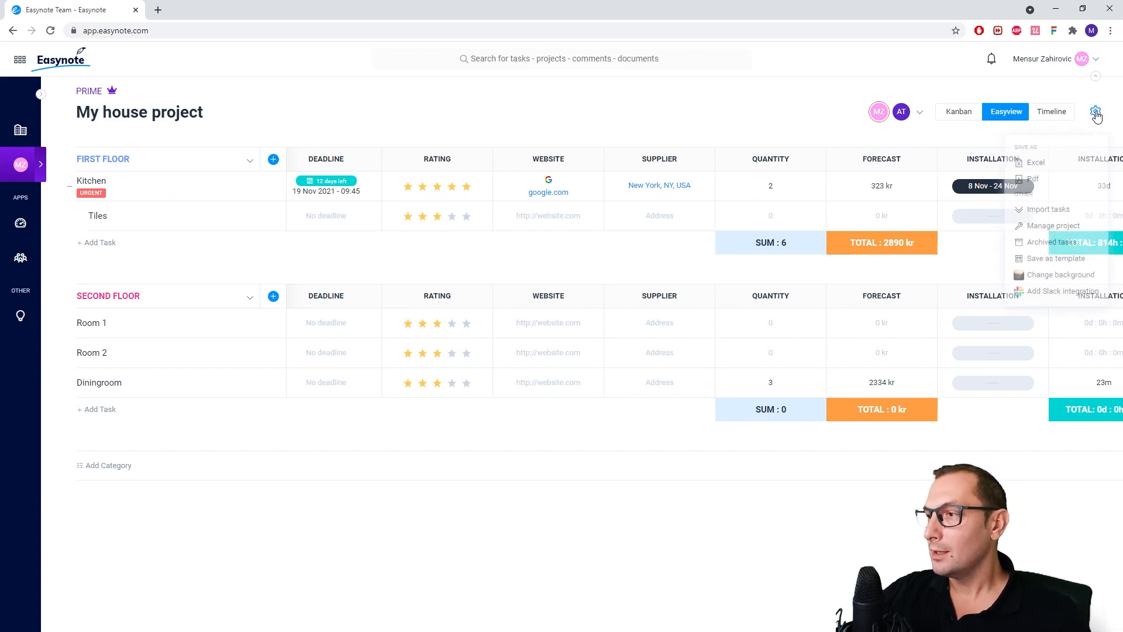
left_click(1053, 236)
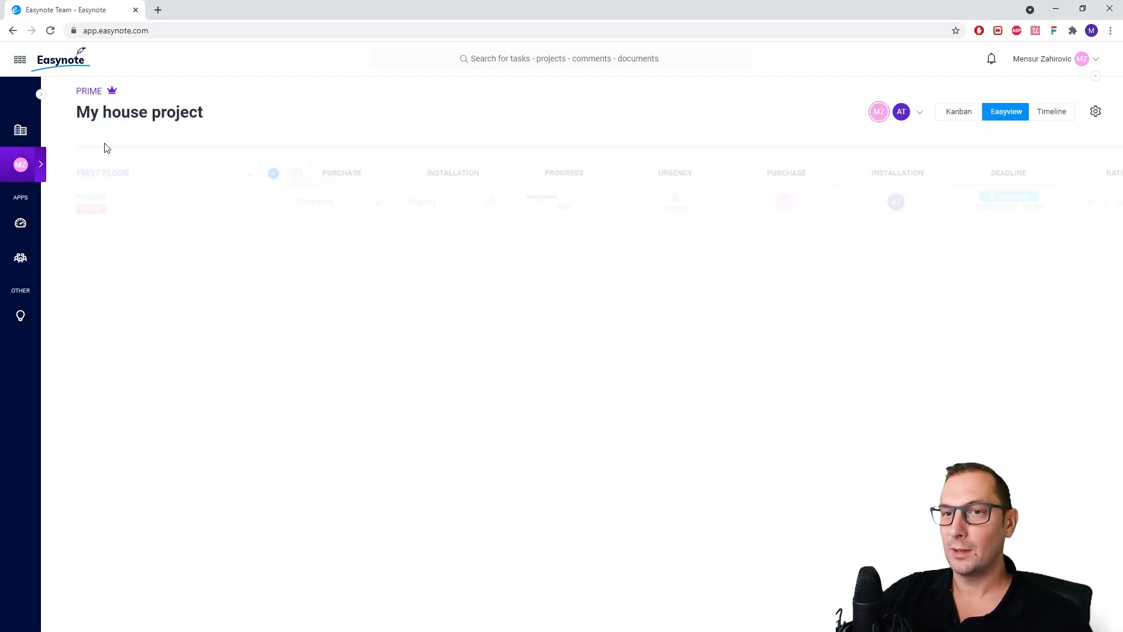
left_click(1096, 111)
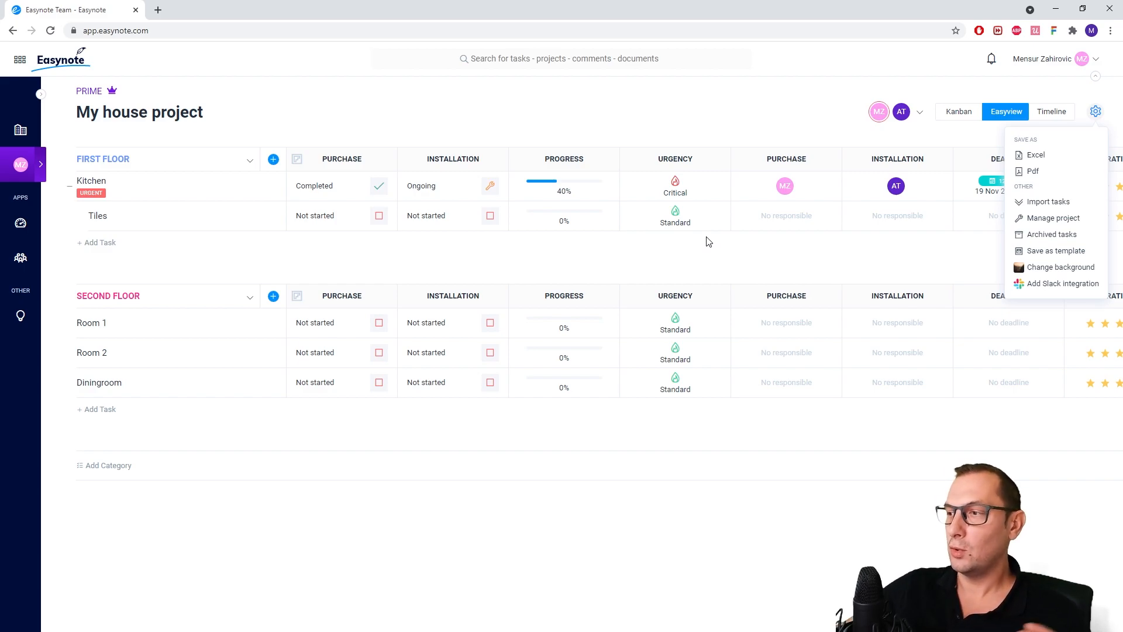
Examine the dialog for saving the project as a template, and close it without creating one
left_click(464, 253)
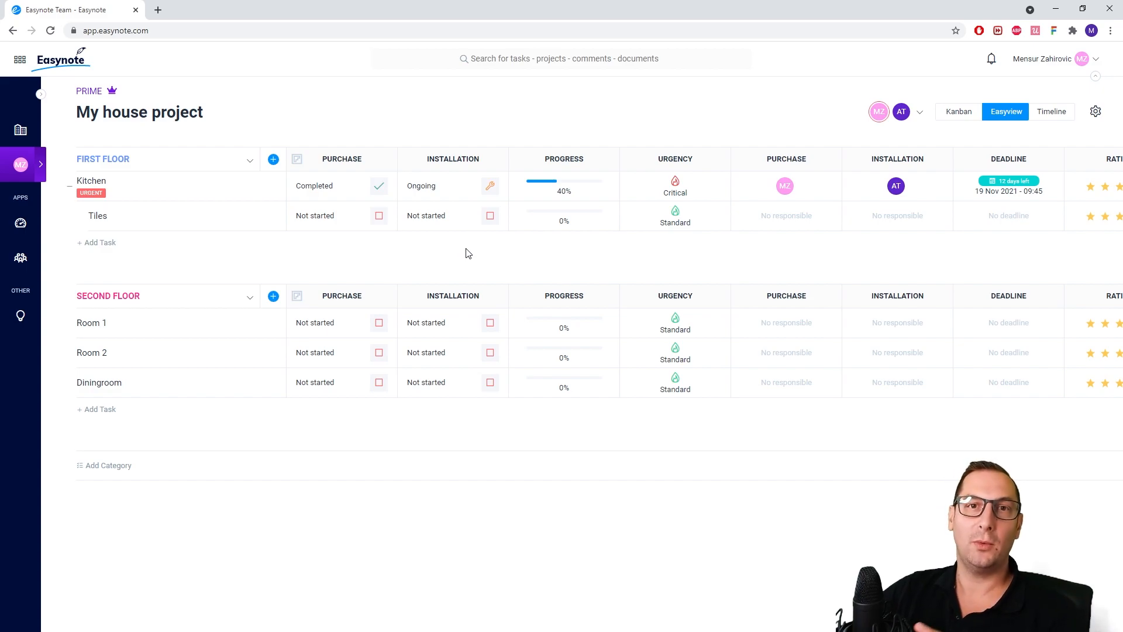
left_click(1102, 117)
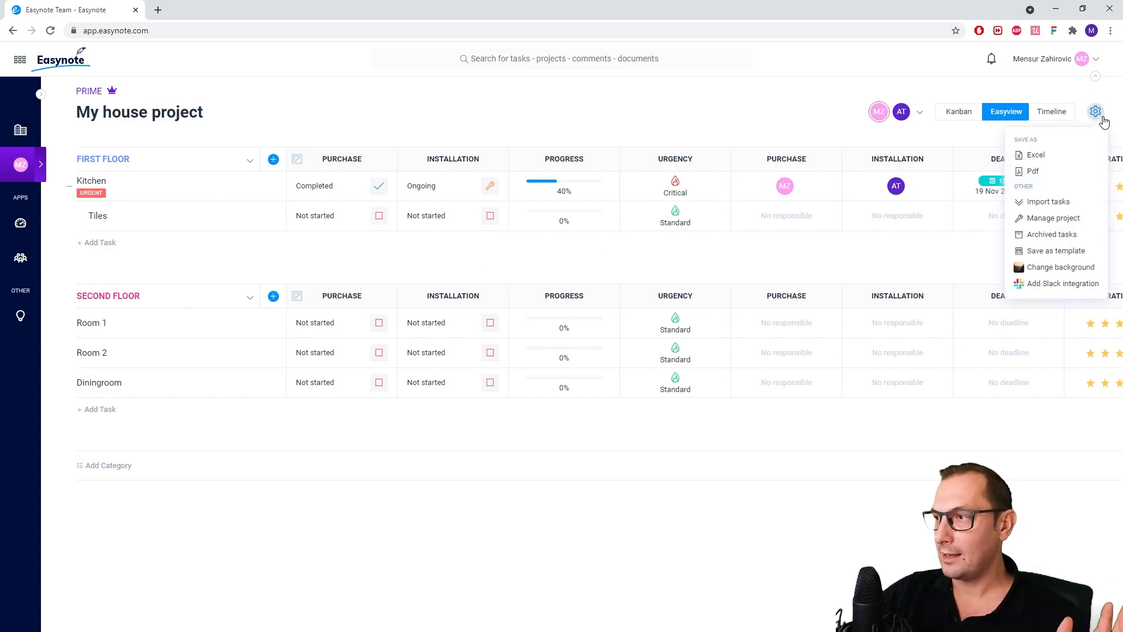
left_click(1063, 250)
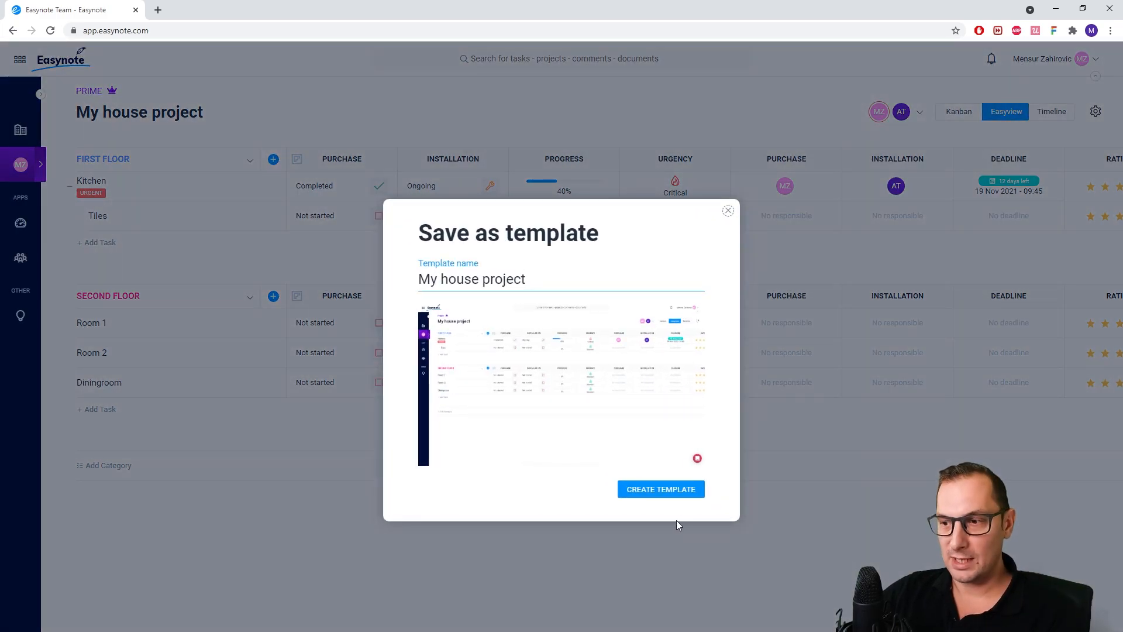
left_click(728, 210)
View the saved templates in the template library and return to the project board
left_click(41, 166)
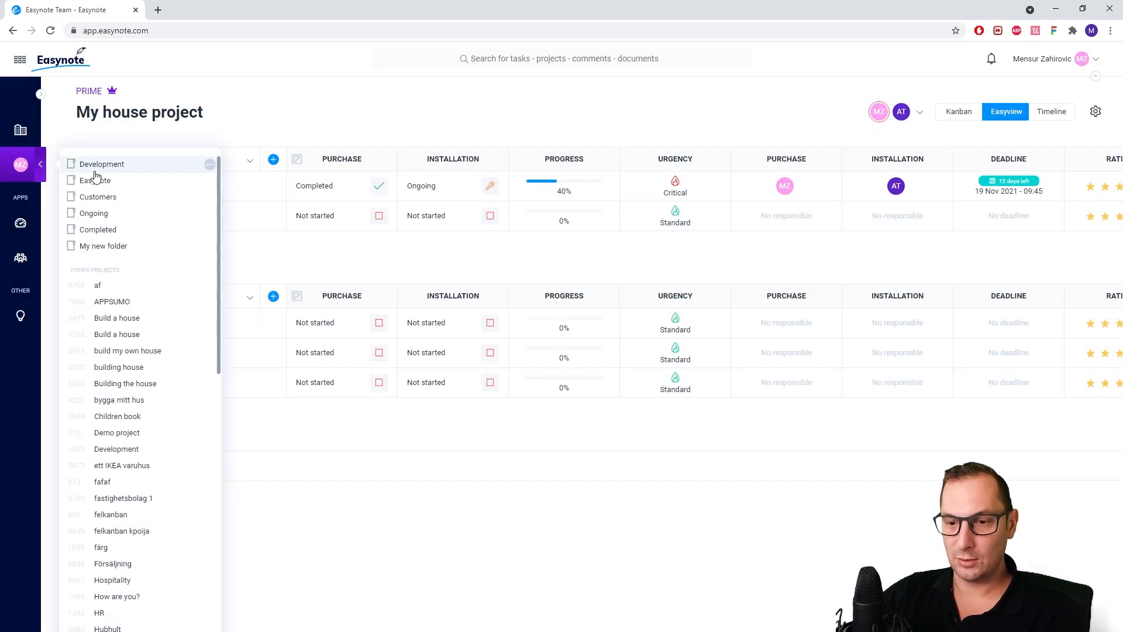
left_click(193, 623)
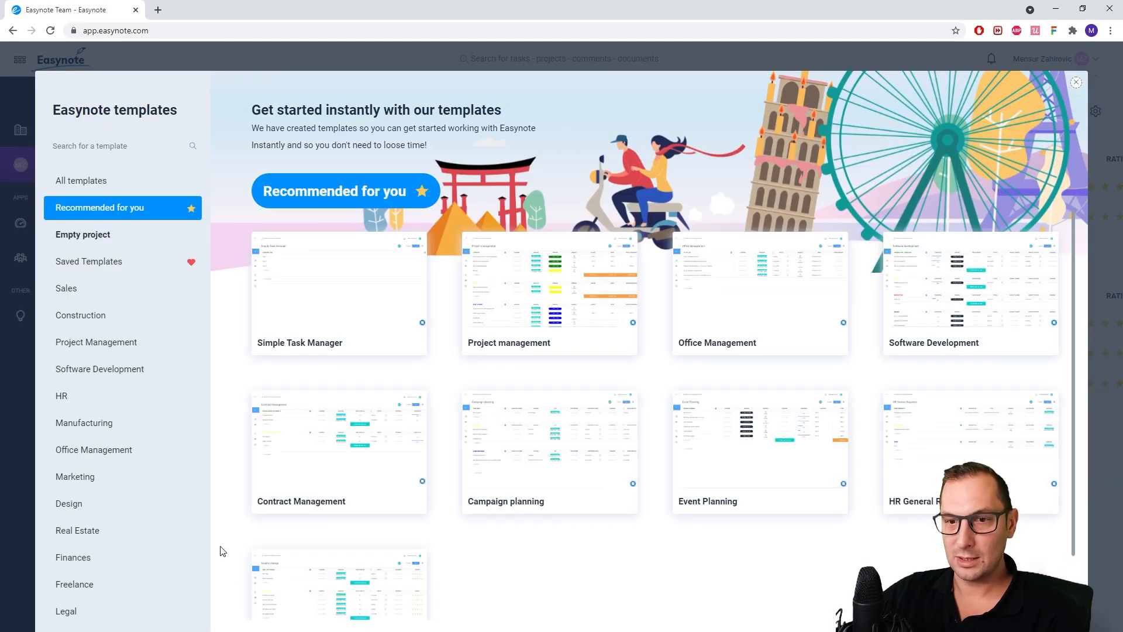
left_click(98, 269)
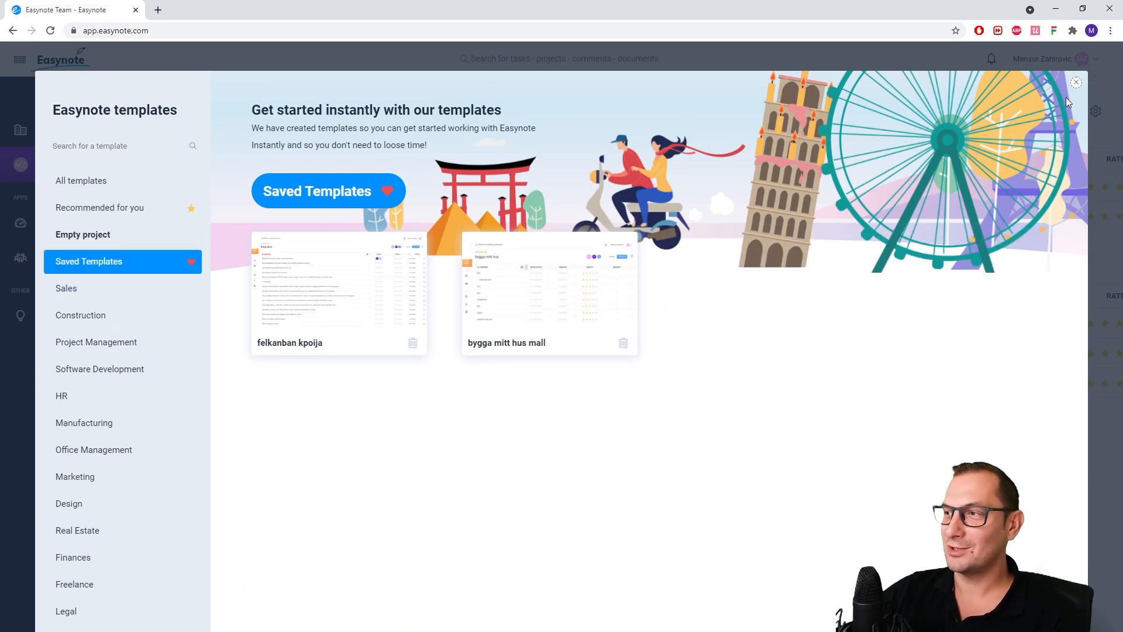
left_click(1076, 83)
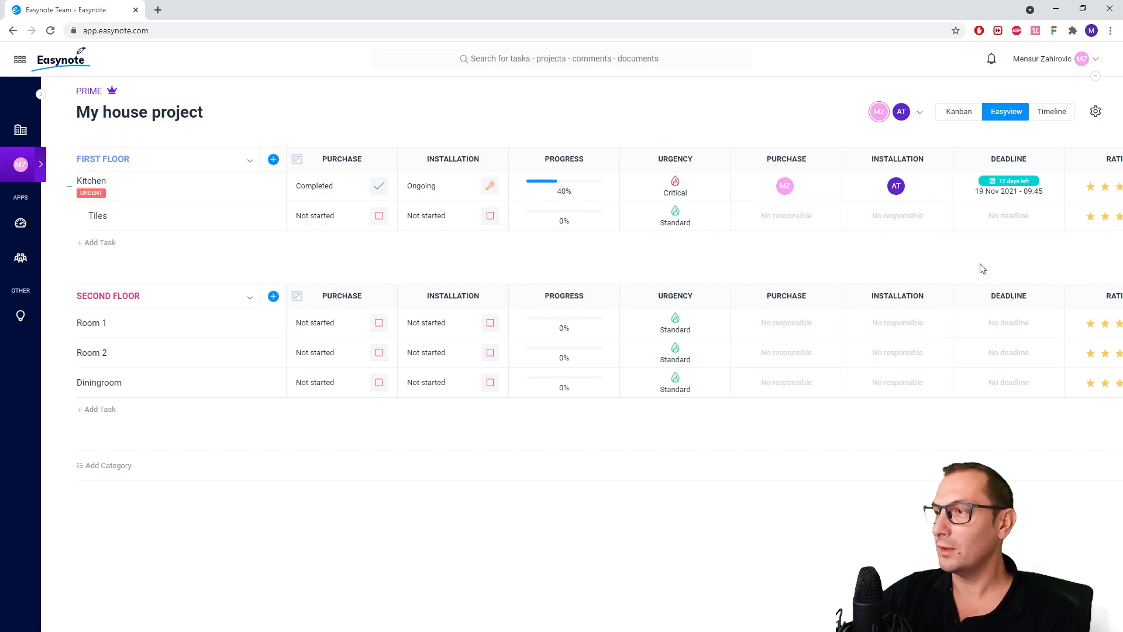
Review the Prime widgets available for the FIRST FLOOR category and the Kitchen task's details, and close the task
left_click(272, 160)
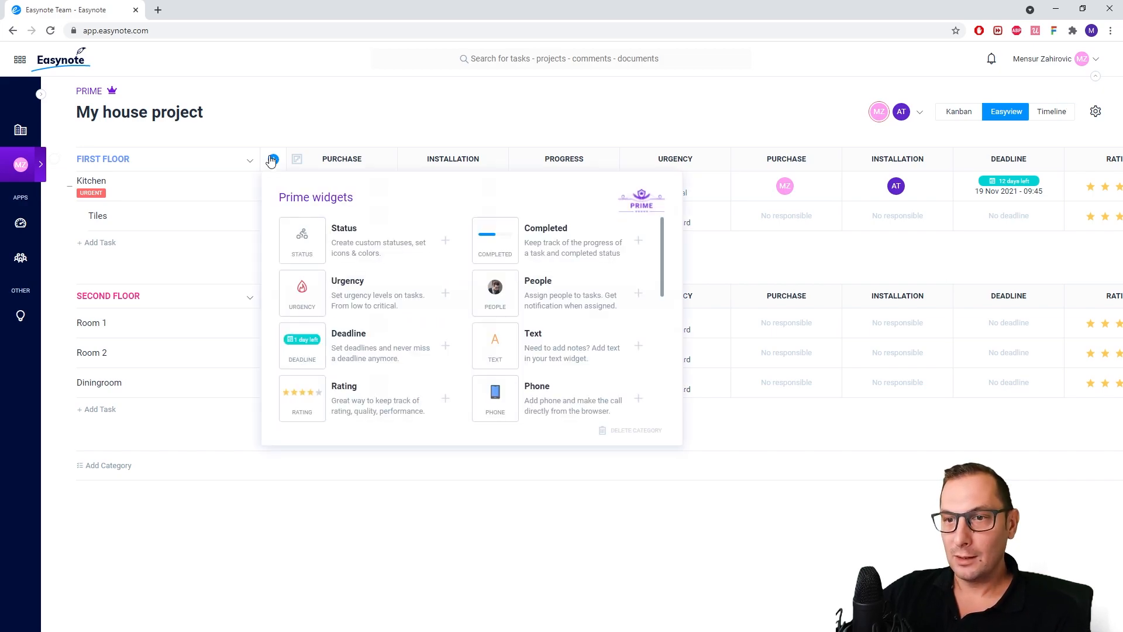
left_click(194, 201)
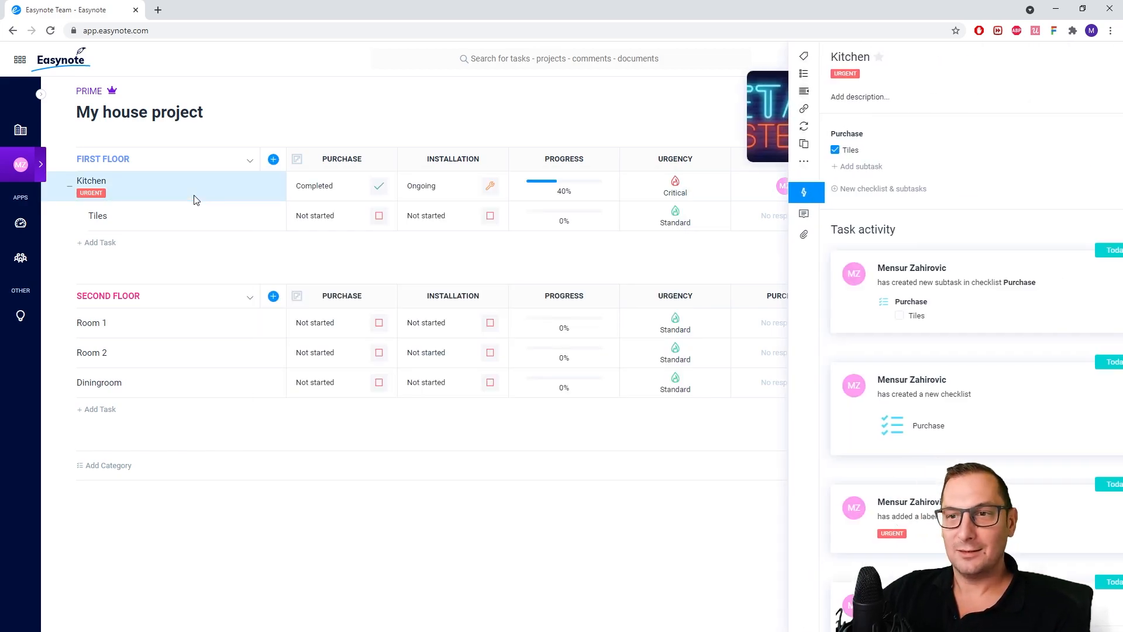
left_click(478, 264)
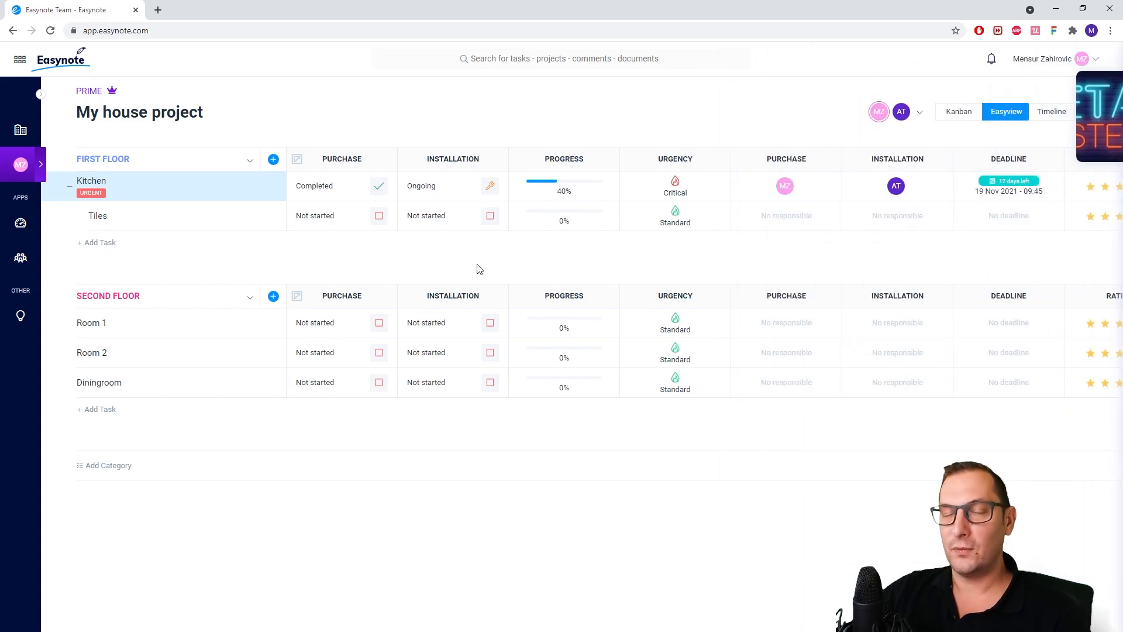